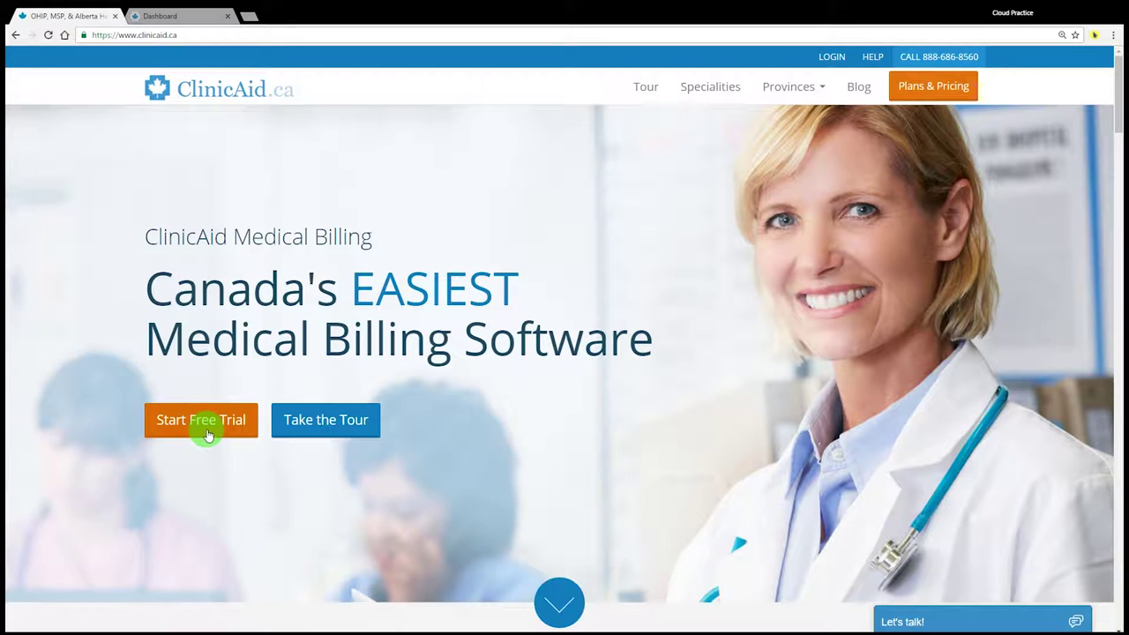
Open the free trial form and enter the contact's first and last name, fixing a typo
click(201, 420)
text(J)
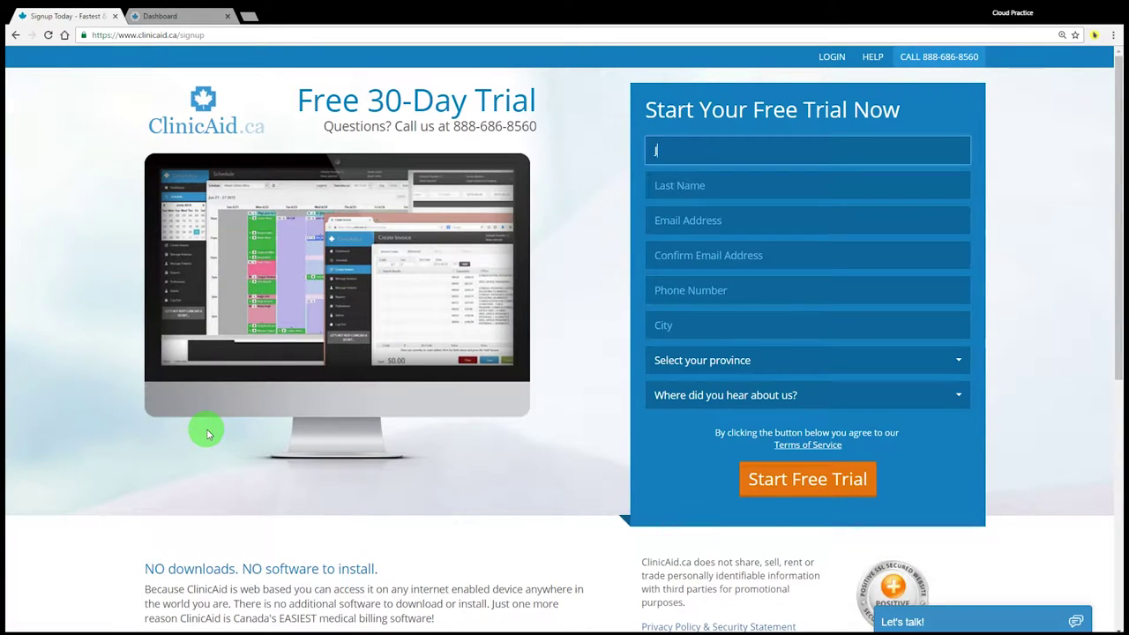
text(ane)
key(Tab)
text(Smityh)
key(Tab)
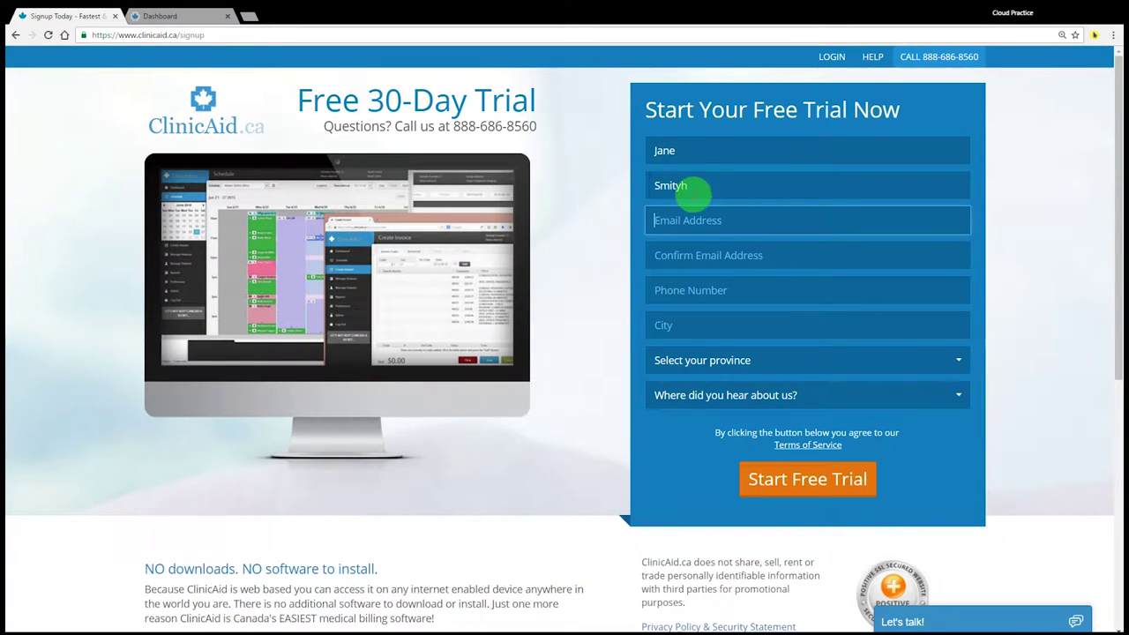
click(694, 188)
key(BackSpace)
key(BackSpace)
text(h)
key(Tab)
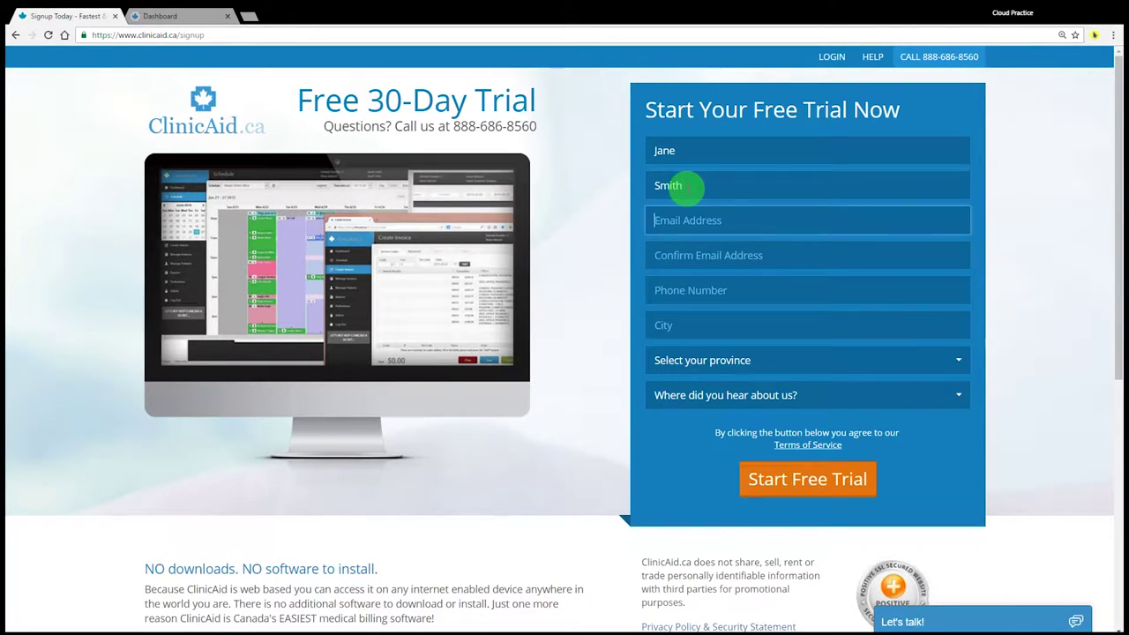
Enter and confirm the contact's e-mail, then fill in the phone number and city
text(jsmith@example.com)
key(Tab)
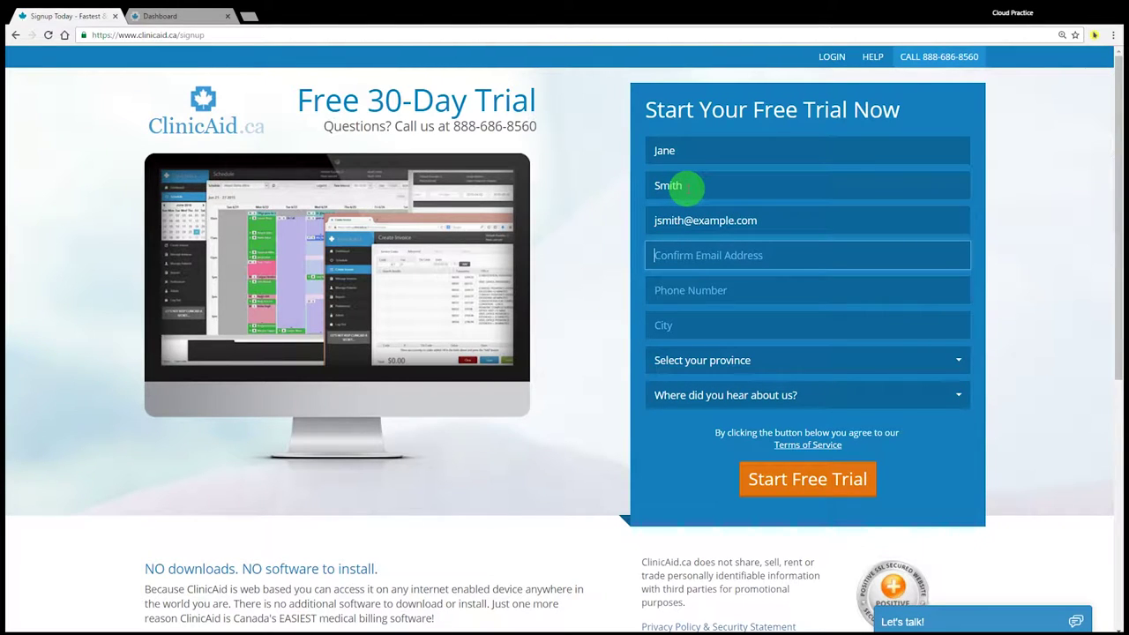
text(jsmith@)
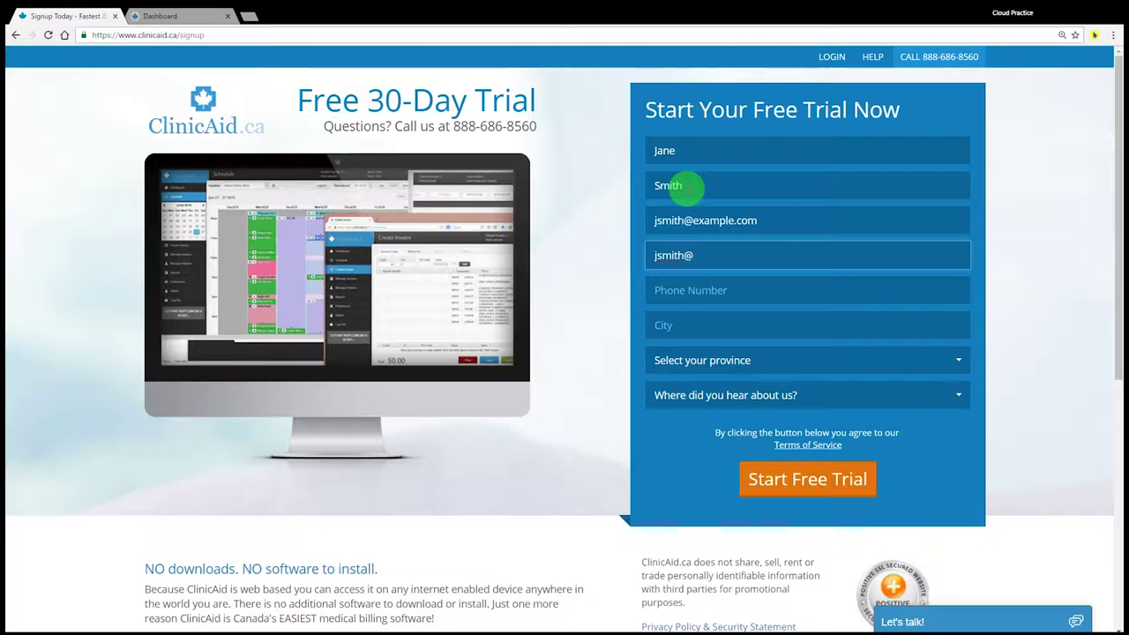
text(example.com)
key(Tab)
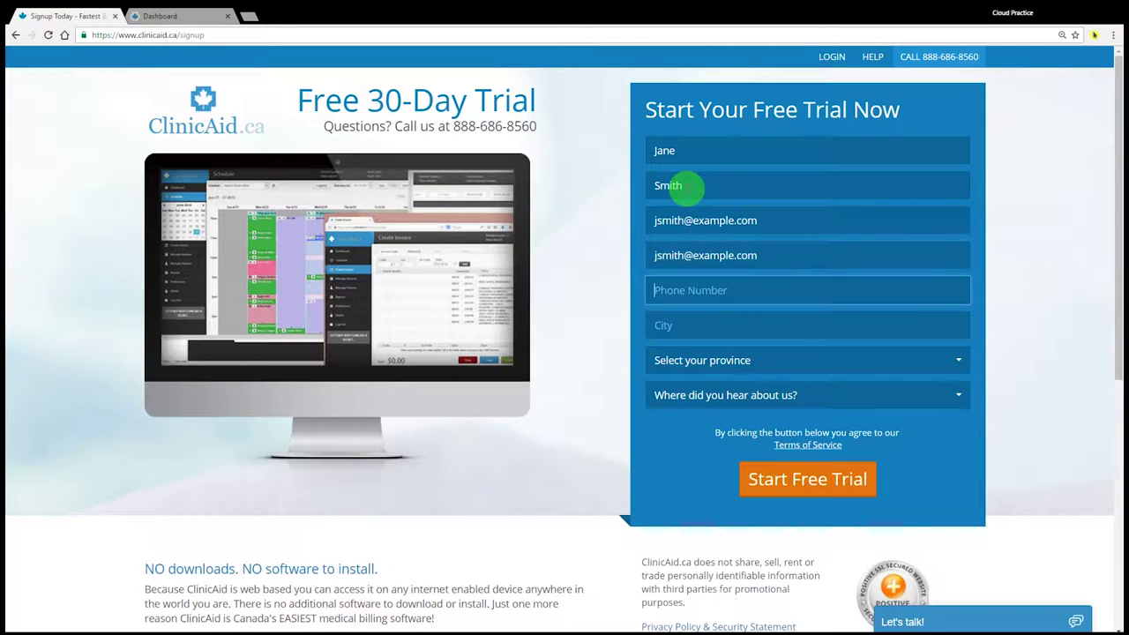
text(555-555-5555)
key(Tab)
text(Vic)
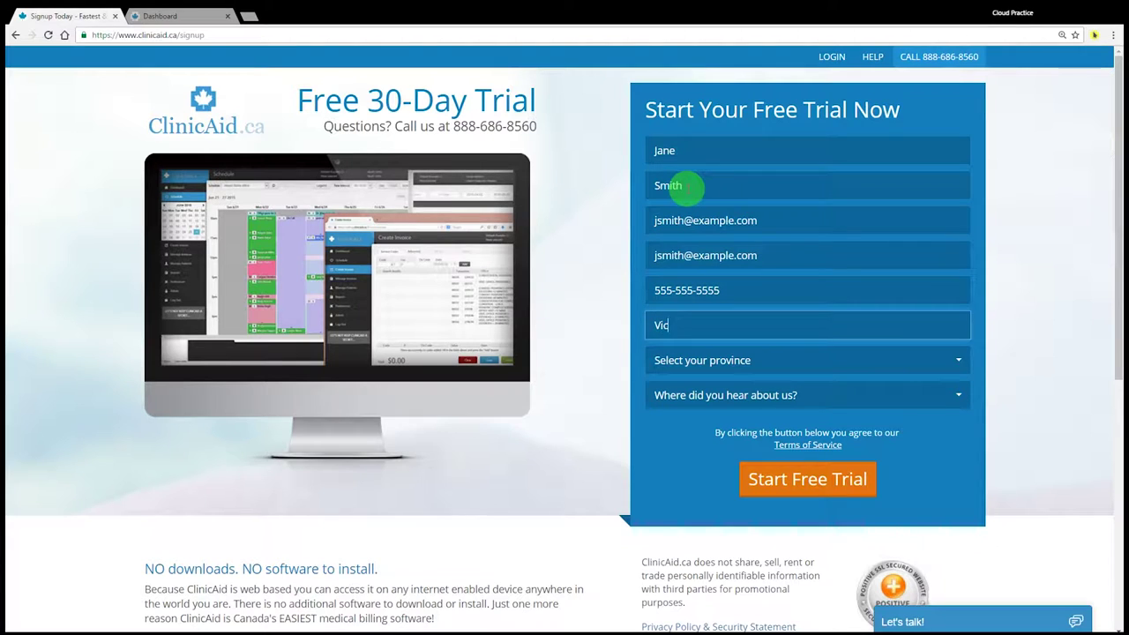
text(toria)
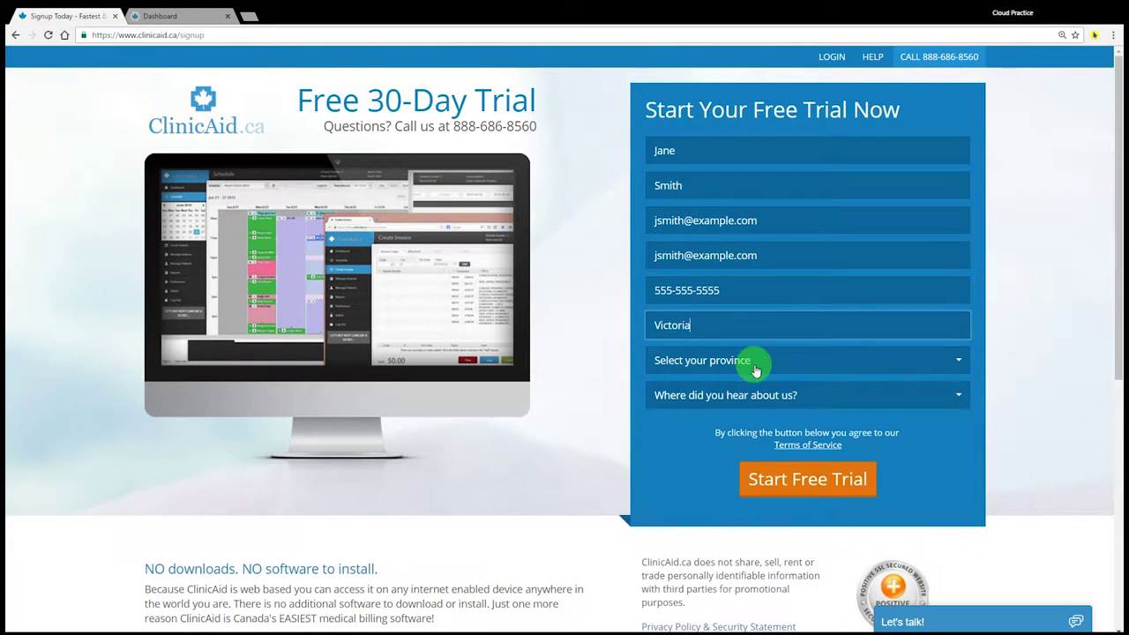
Choose British Columbia as the province and Google Search as the referral source
click(756, 362)
click(684, 122)
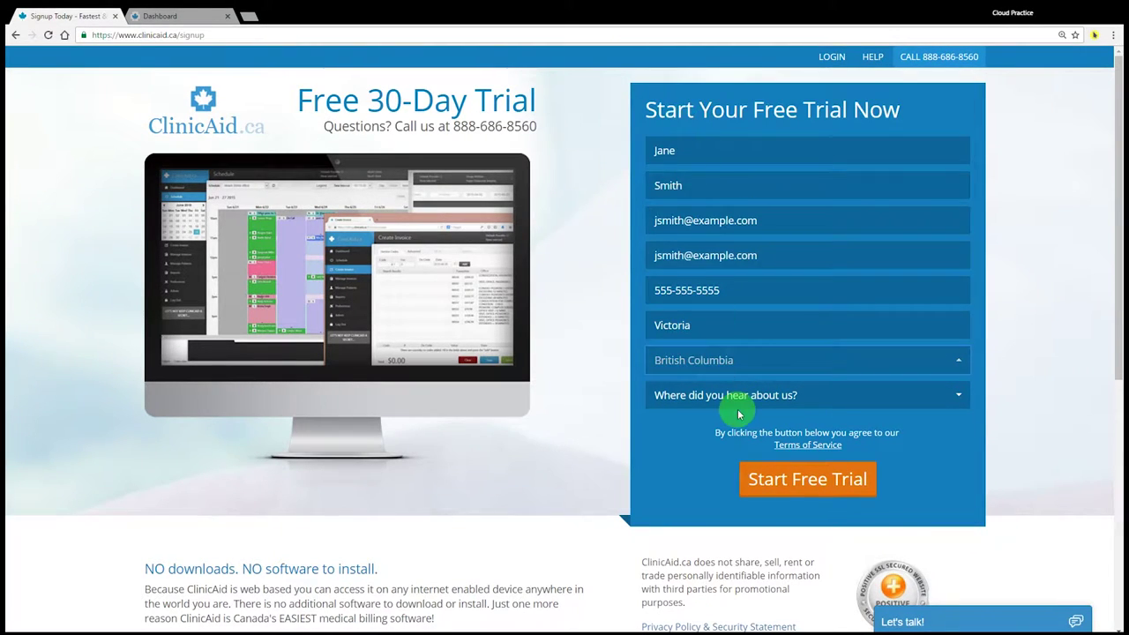
click(726, 399)
click(719, 463)
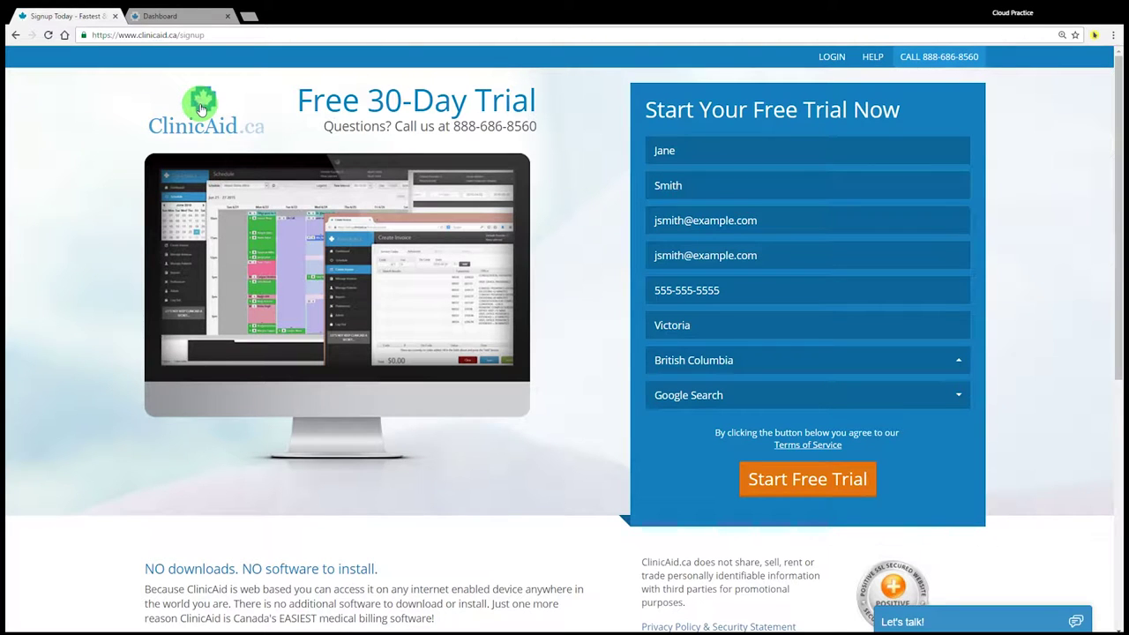
Back on the home page, log in with the account e-mail and password to reach the Dashboard
click(201, 108)
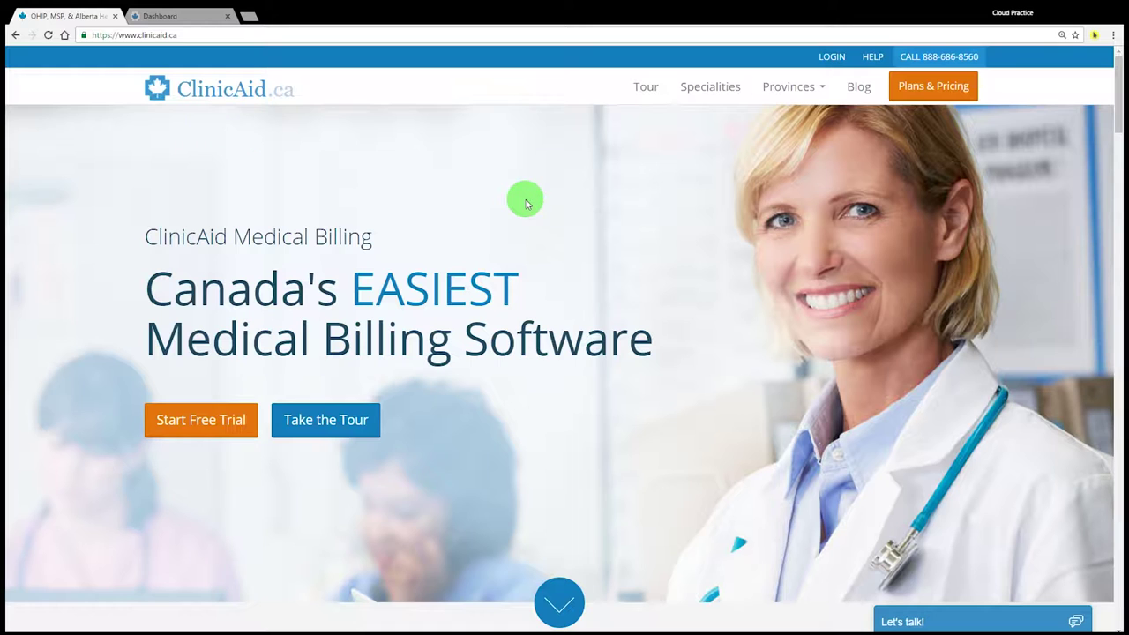
click(832, 57)
click(590, 160)
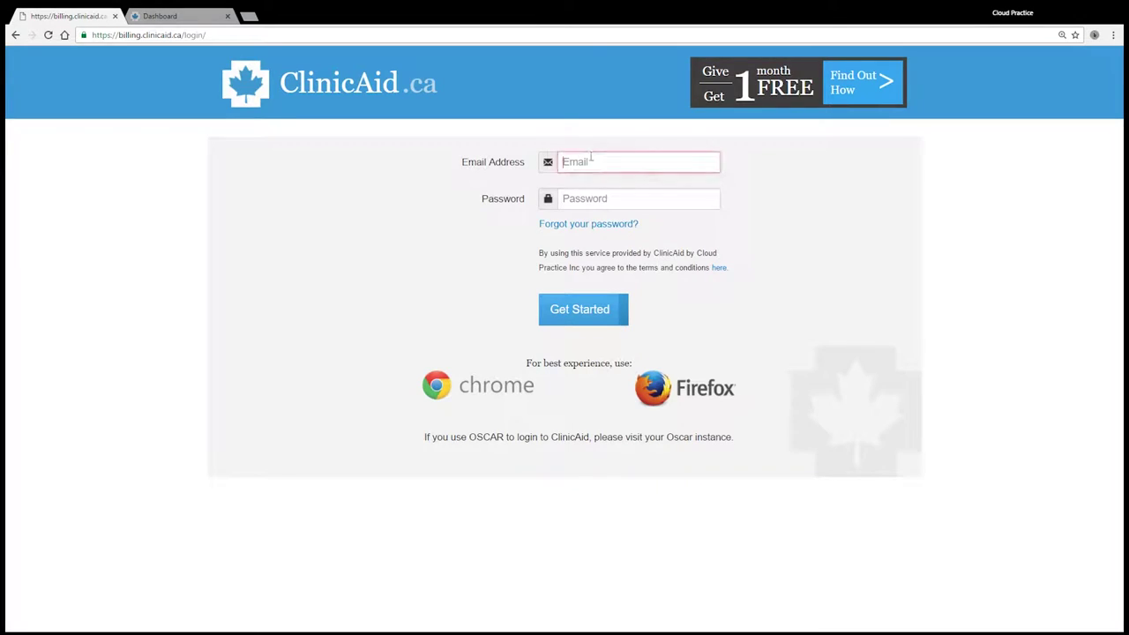
text(jsmith@ex)
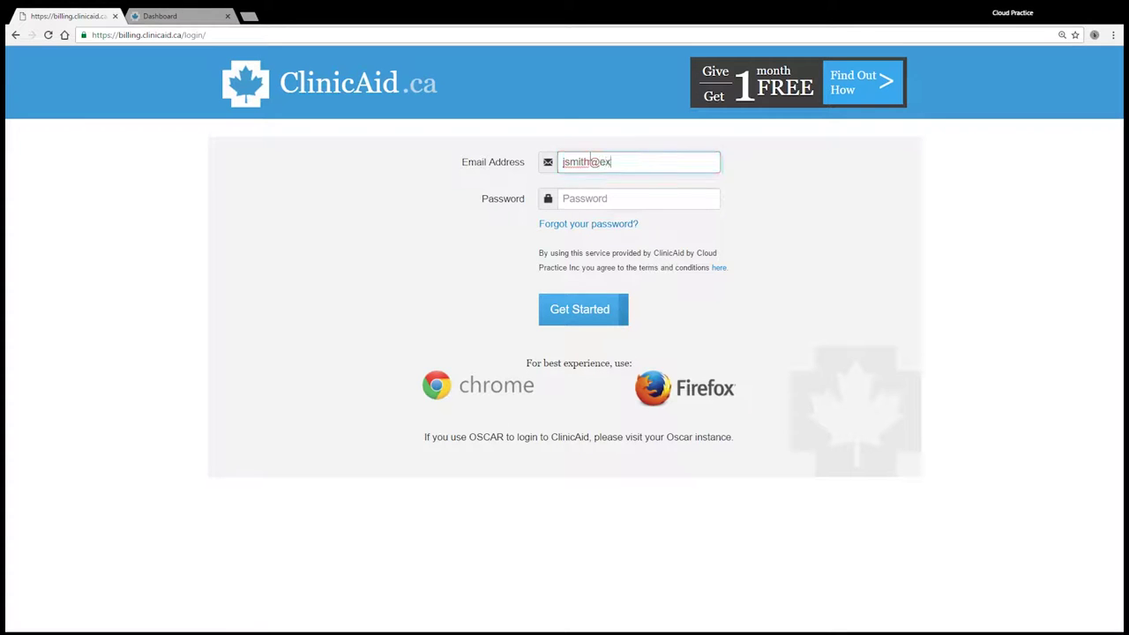
text(ample.com)
key(Tab)
text(••••••)
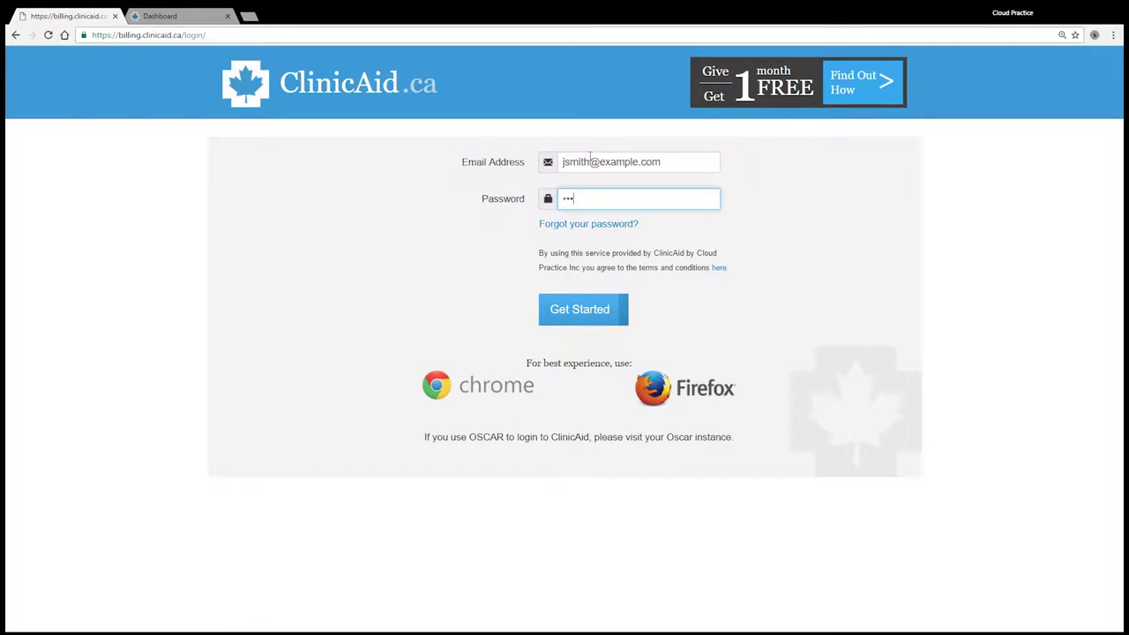
text(••)
click(114, 16)
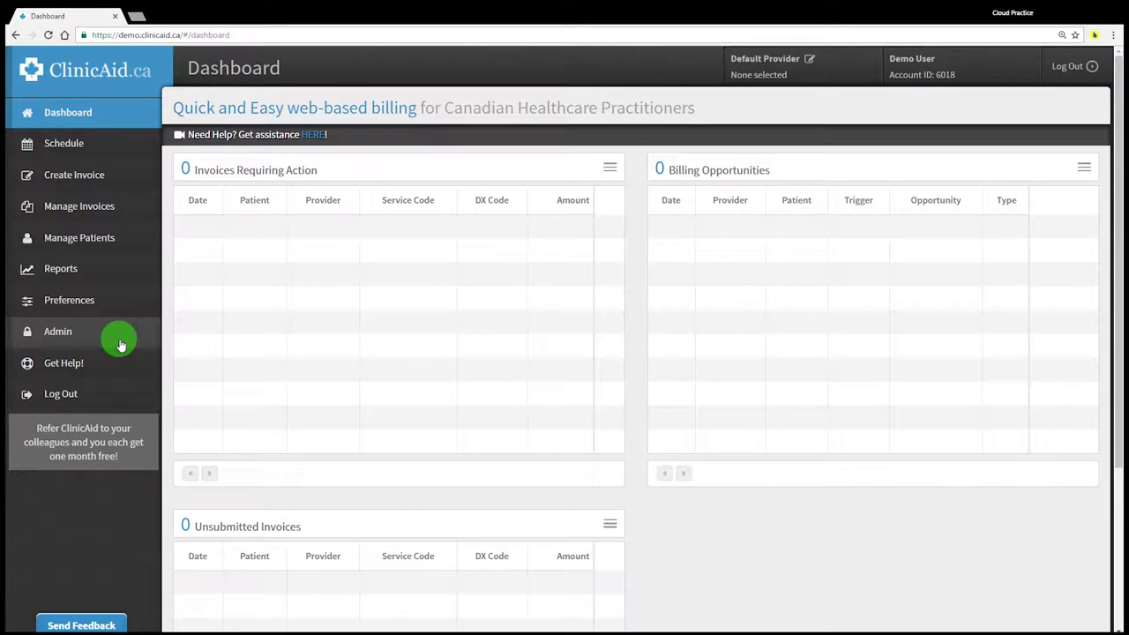
Start a new provider under Admin > Providers and enter the provider's first and last name
click(120, 345)
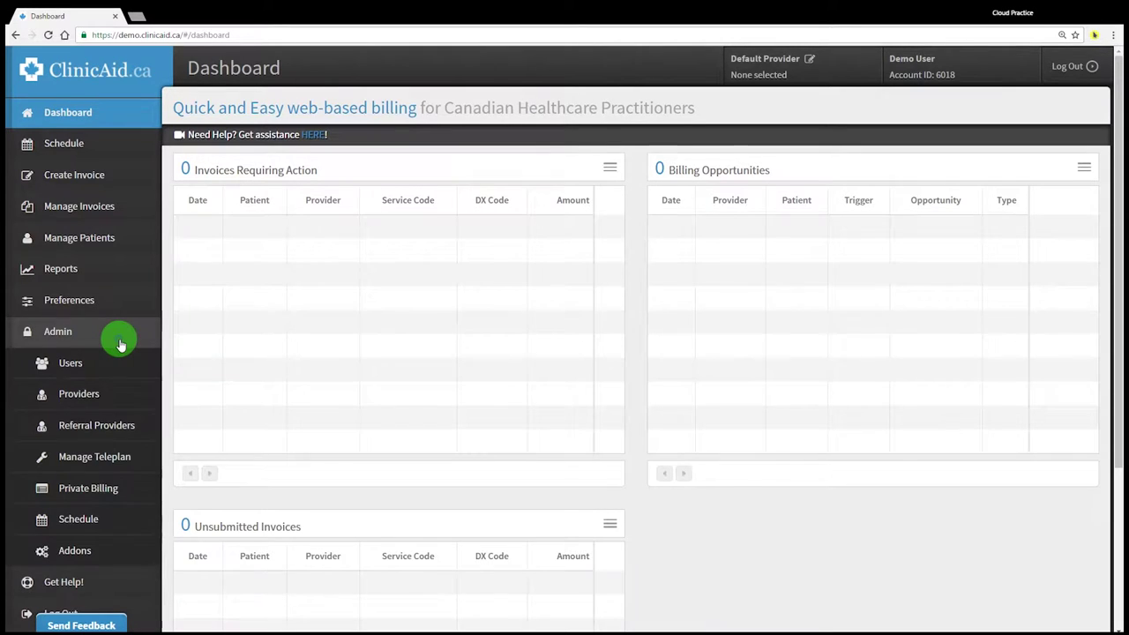
click(125, 394)
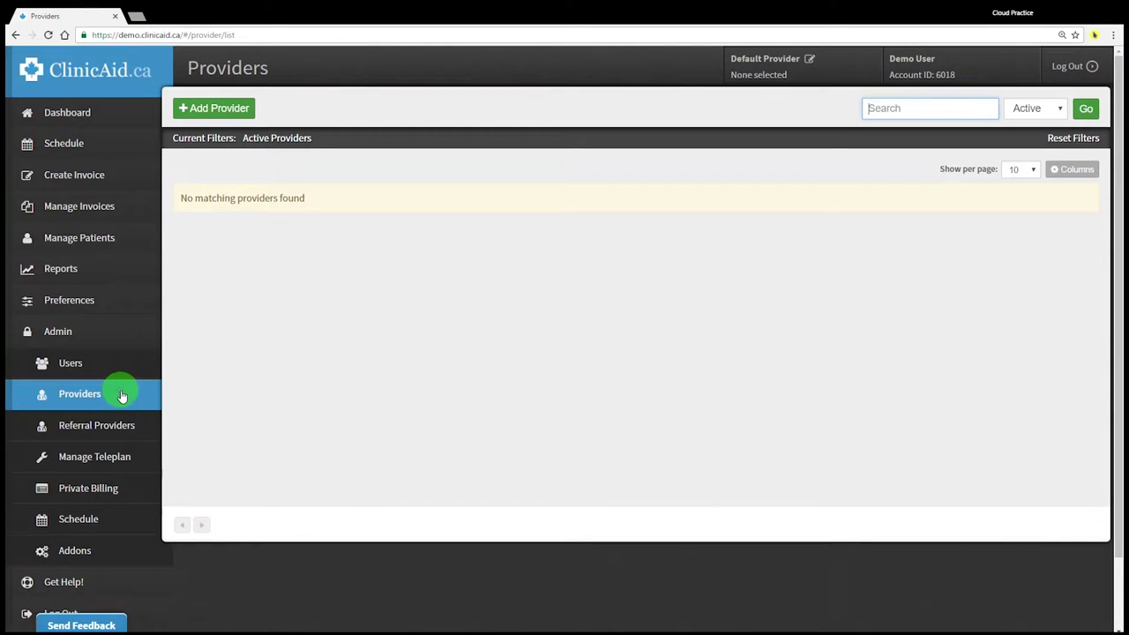
click(199, 119)
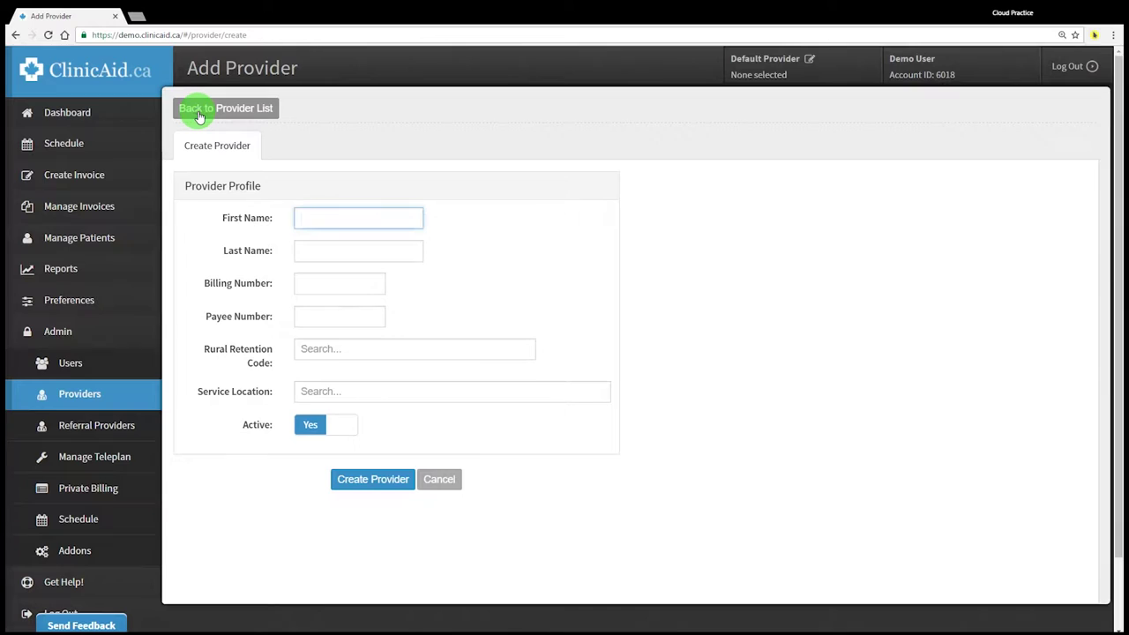
text(Jane)
key(Tab)
text(Smithq)
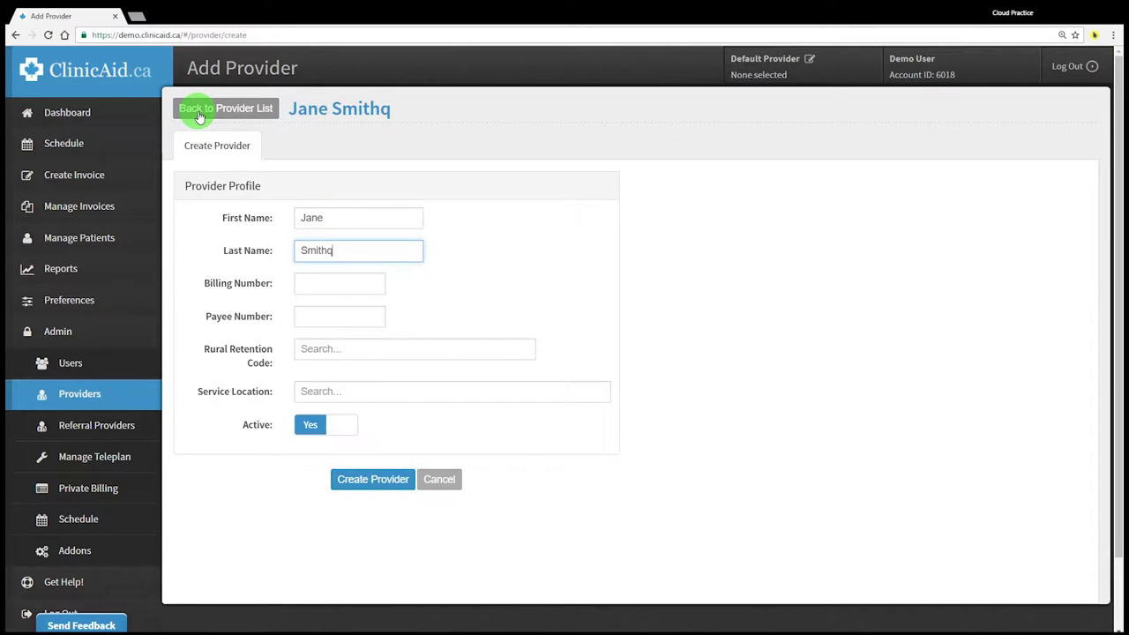
key(BackSpace)
key(Tab)
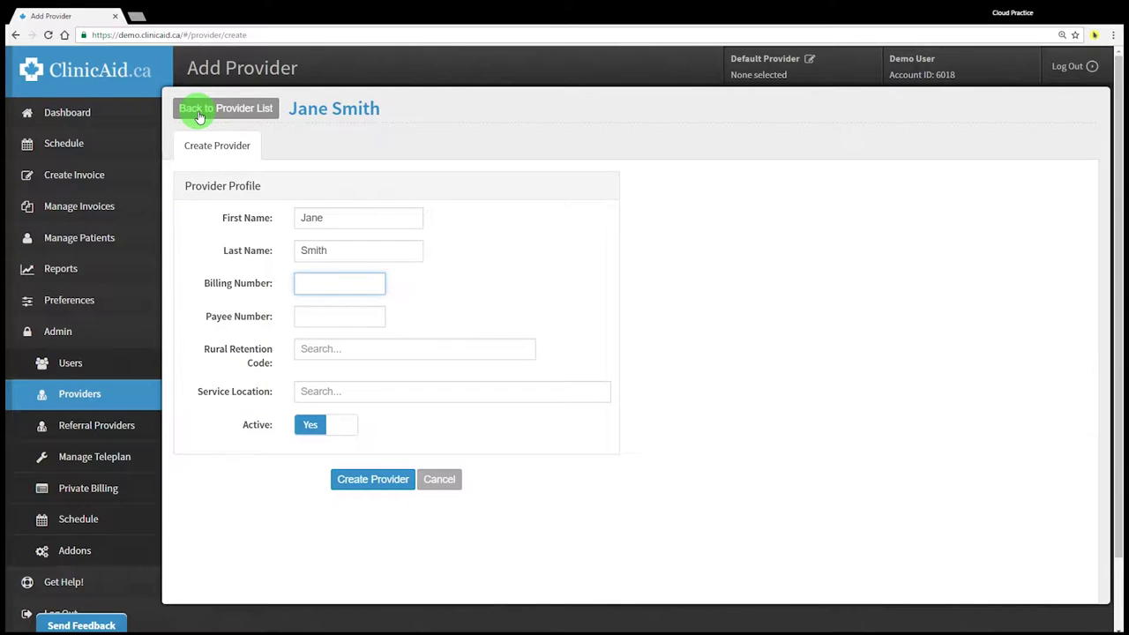
Enter billing number 98745 and payee number 98745, correcting the payee entry
text(987)
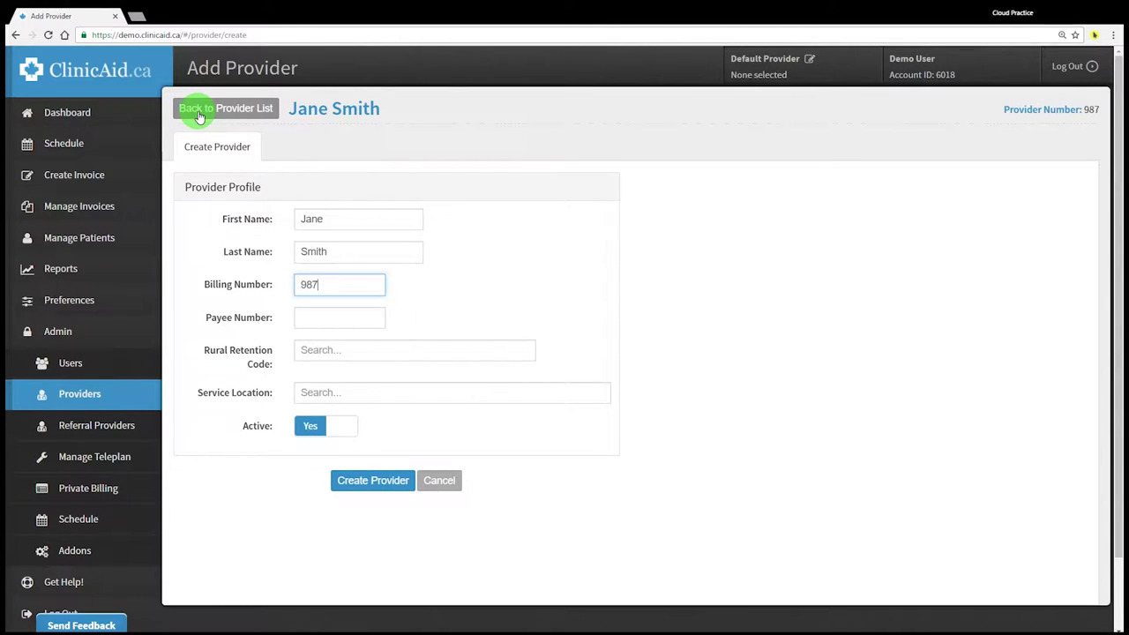
text(45)
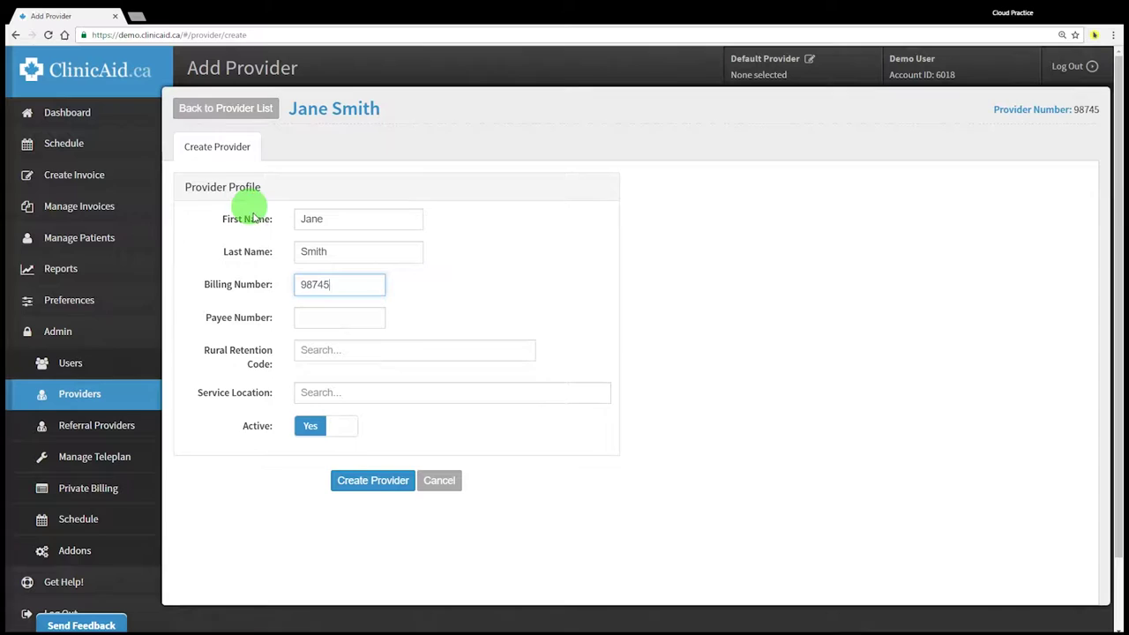
click(311, 319)
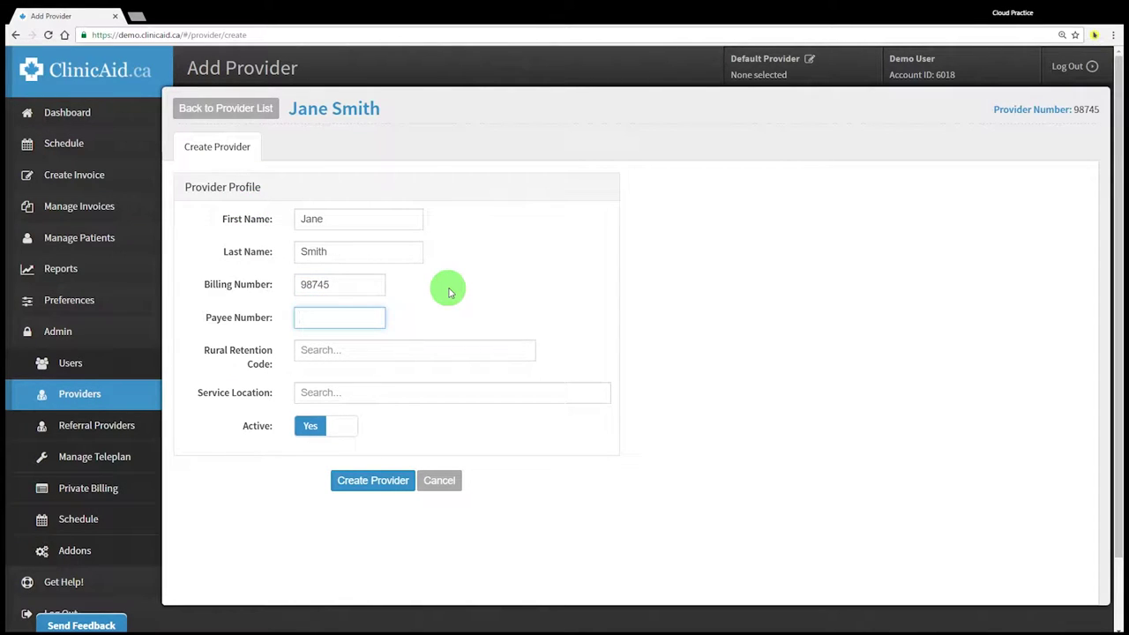
text(98745)
key(BackSpace)
key(BackSpace)
key(BackSpace)
key(BackSpace)
key(BackSpace)
text(12345)
key(BackSpace)
key(BackSpace)
key(BackSpace)
key(BackSpace)
key(BackSpace)
text(98745)
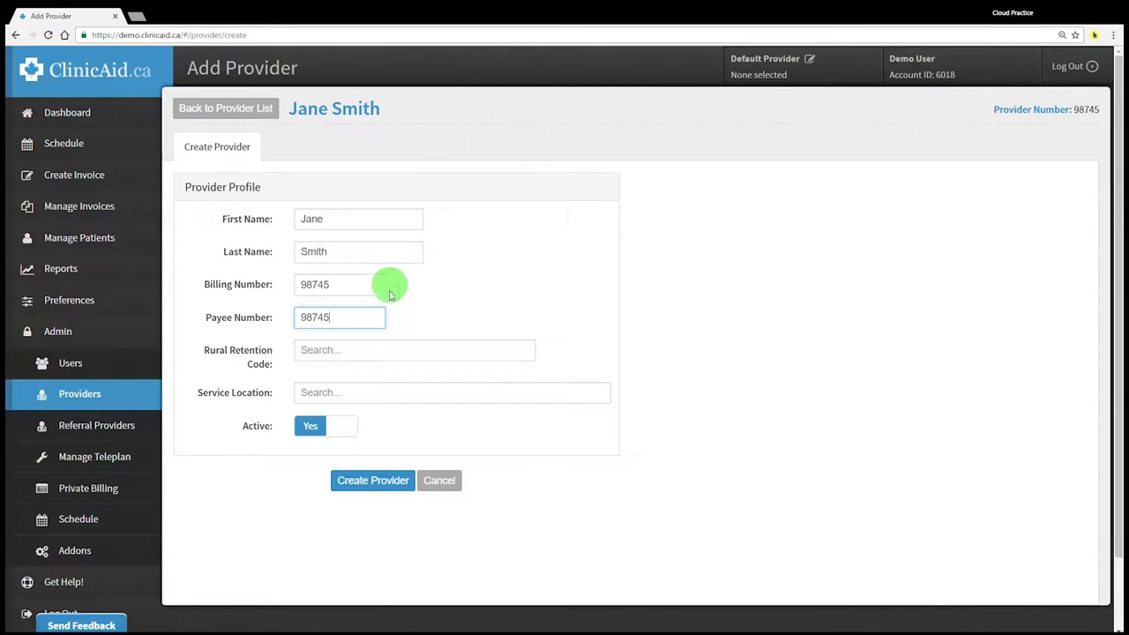
Search the rural retention codes and select NOT APPLICABLE (00)
click(353, 351)
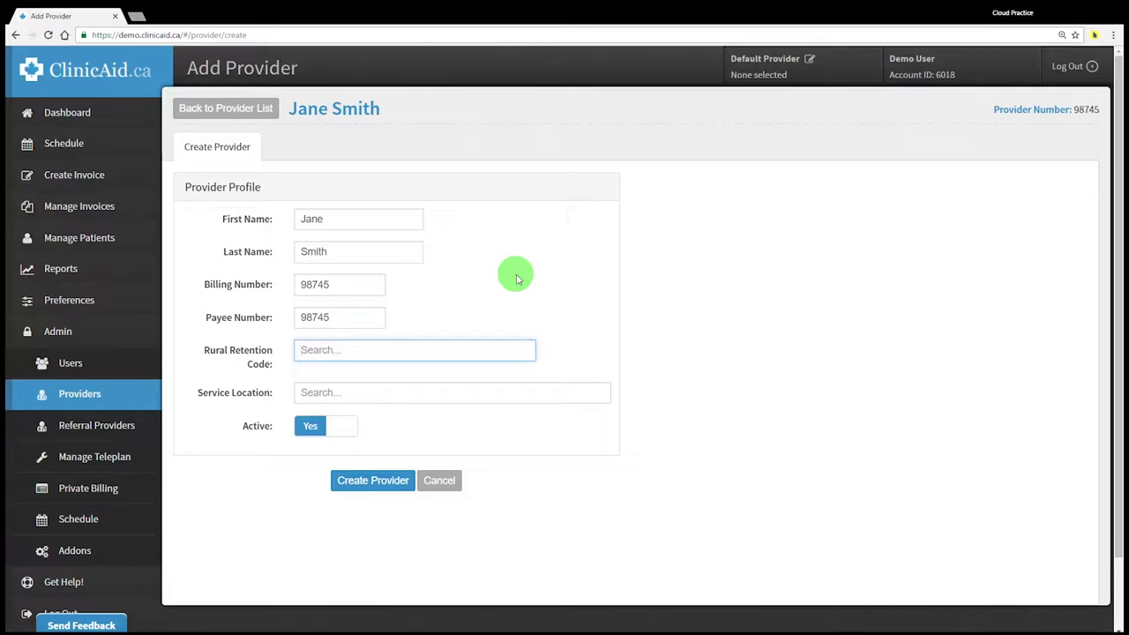
text(vanc)
key(BackSpace)
key(BackSpace)
key(BackSpace)
key(BackSpace)
text(verno)
key(BackSpace)
key(BackSpace)
key(BackSpace)
key(BackSpace)
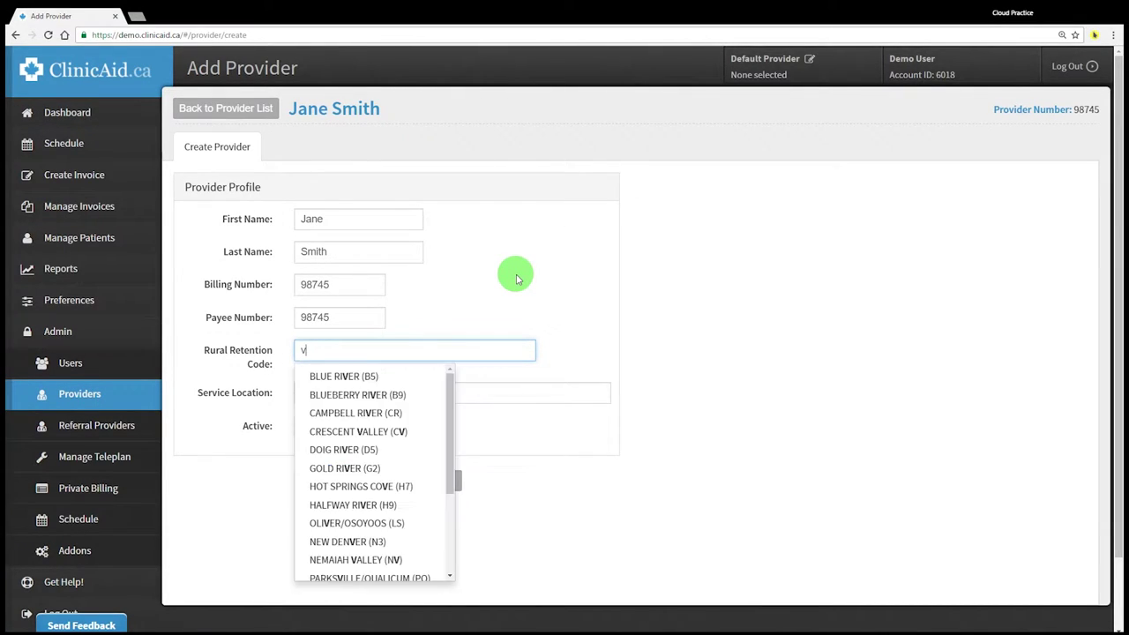
key(BackSpace)
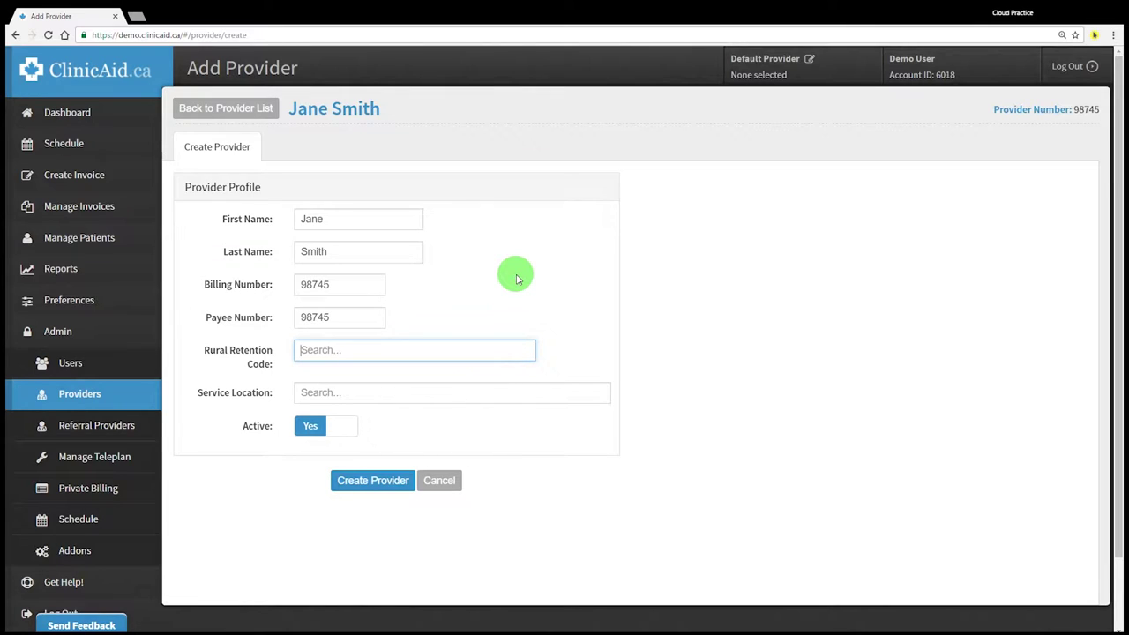
text(not)
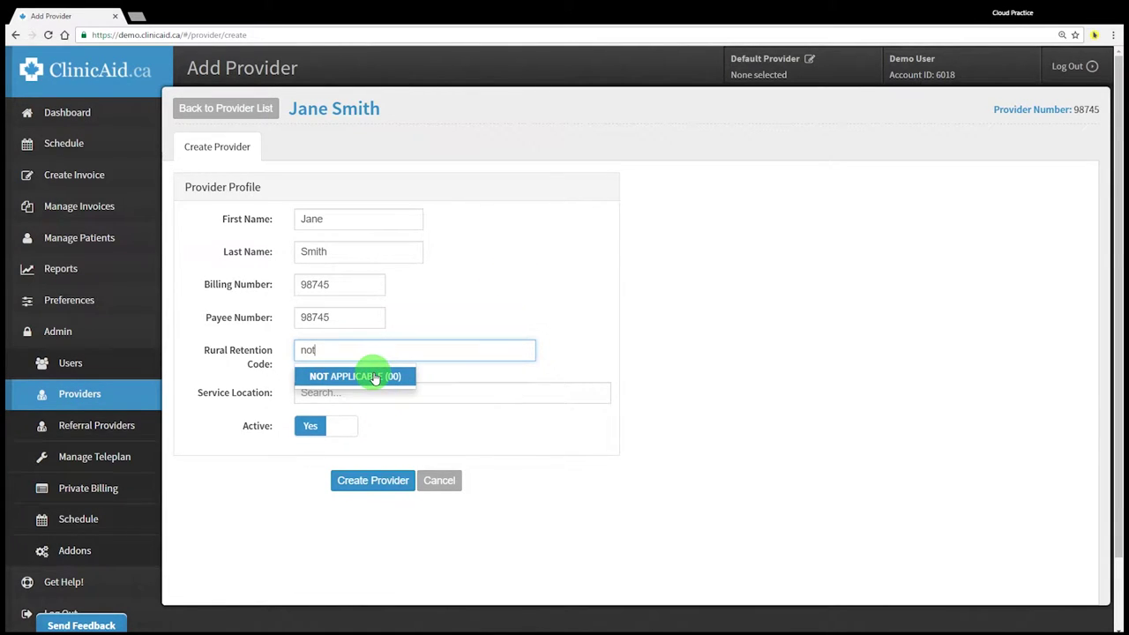
key(BackSpace)
key(BackSpace)
key(BackSpace)
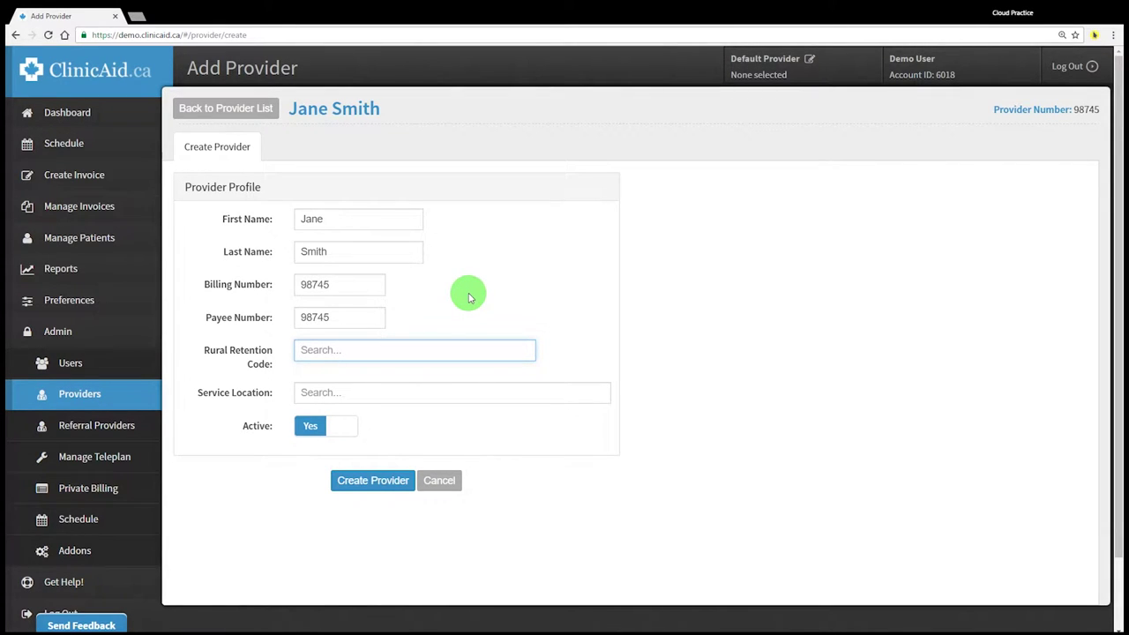
text(clea)
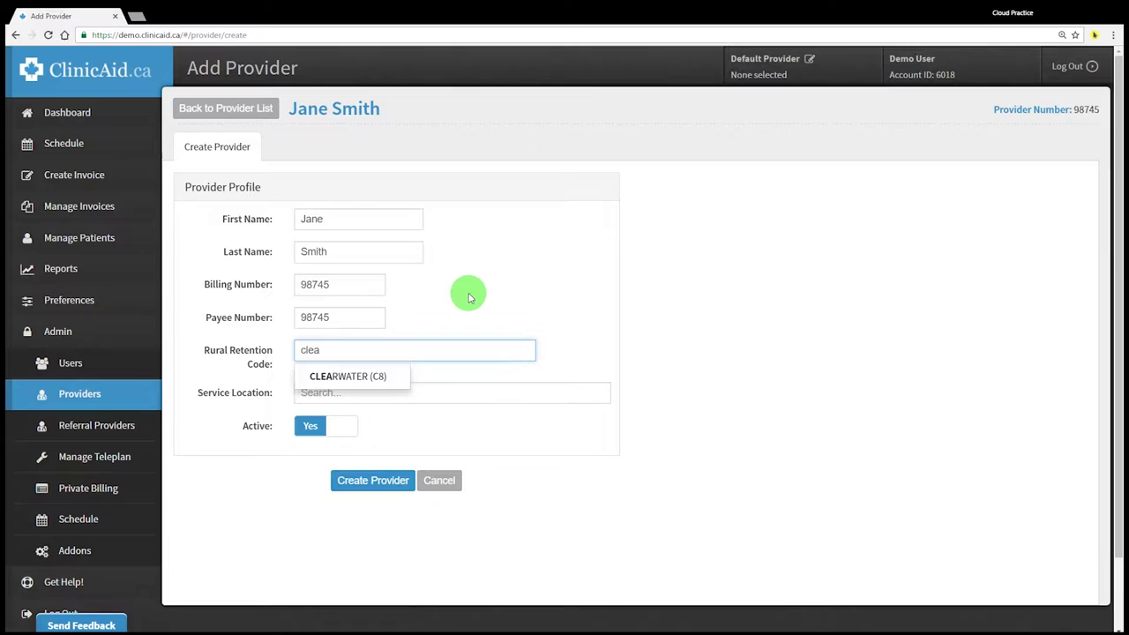
key(BackSpace)
key(BackSpace)
key(BackSpace)
key(BackSpace)
text(a)
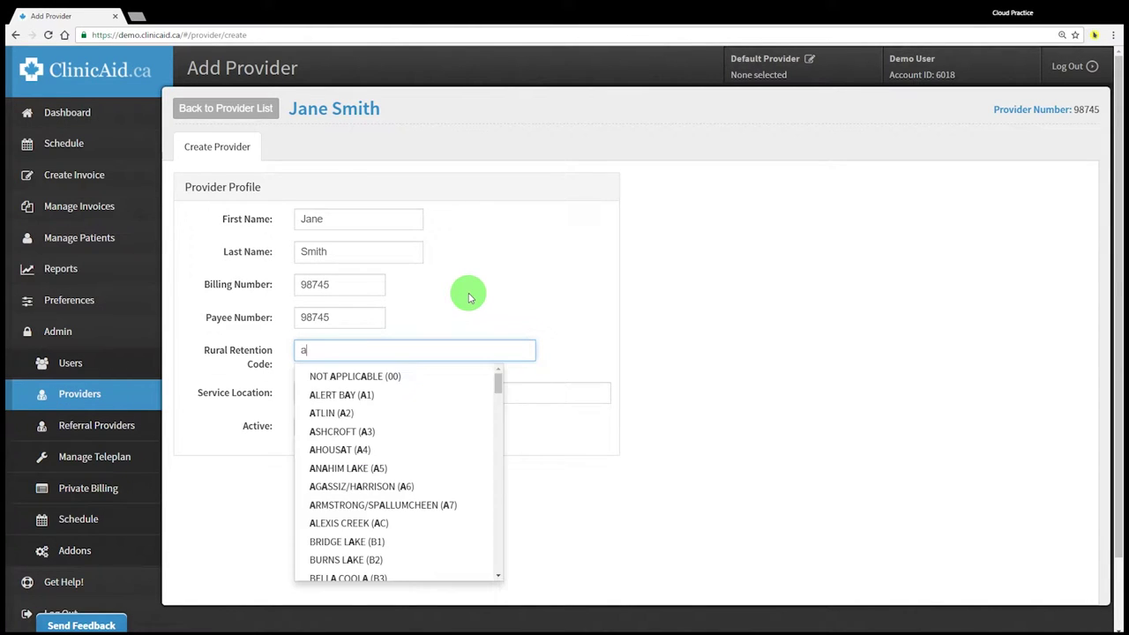
scroll(432, 415, down, 10)
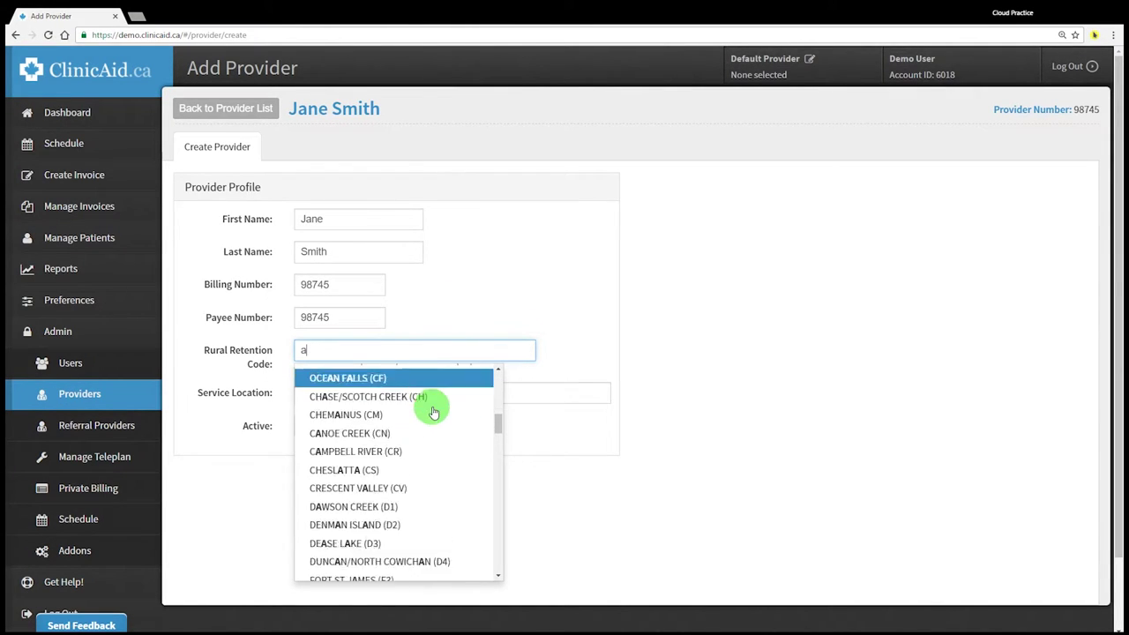
scroll(432, 420, down, 5)
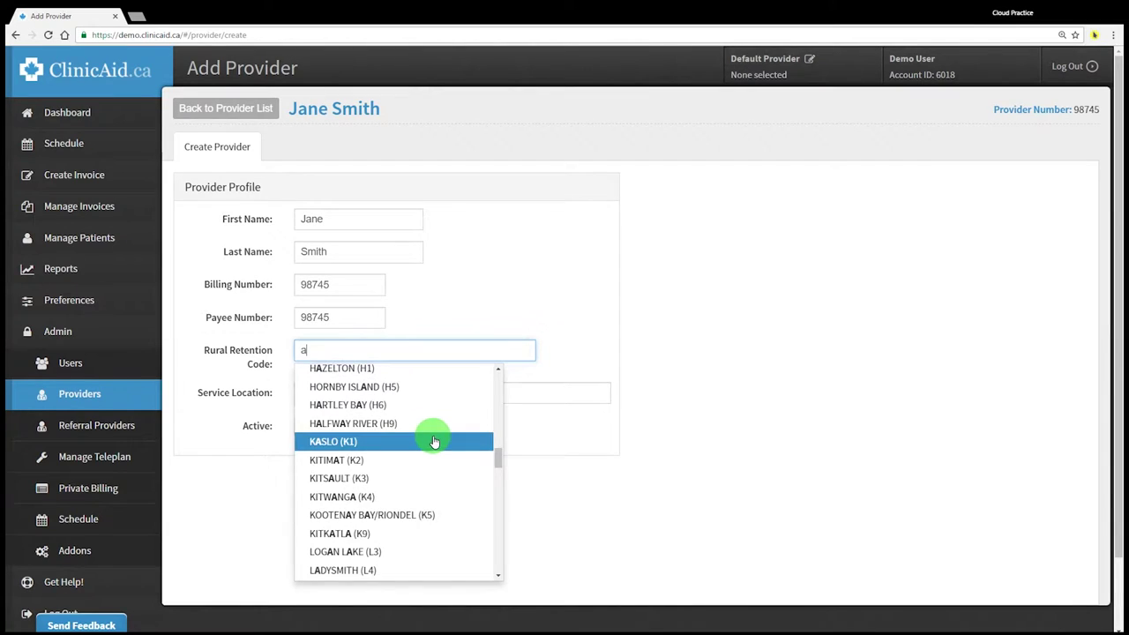
scroll(434, 441, up, 8)
scroll(434, 441, up, 3)
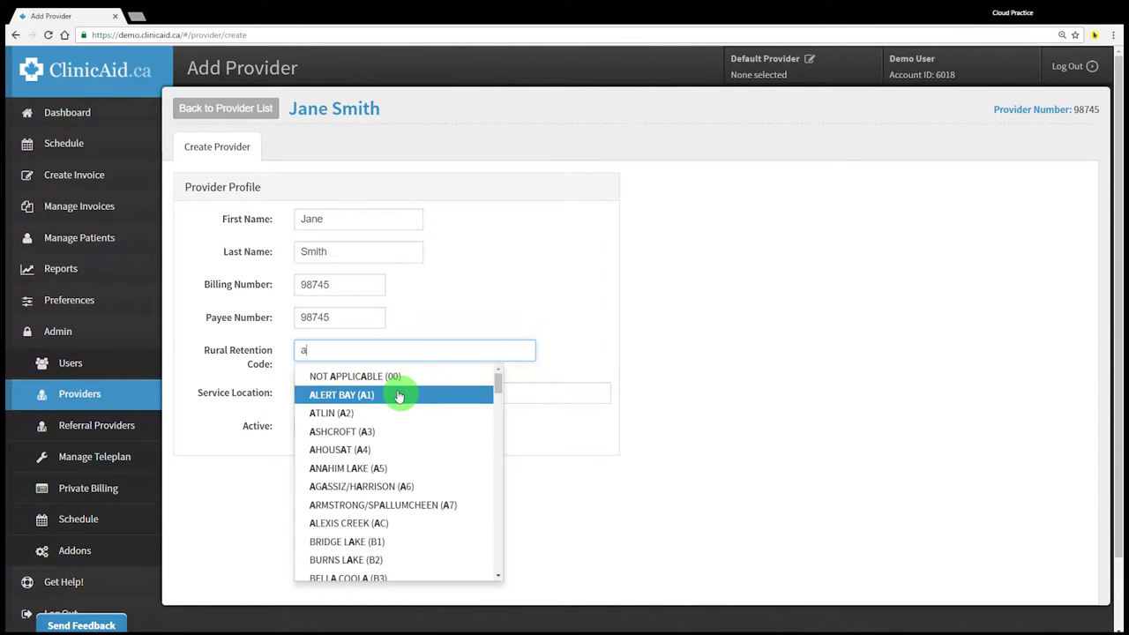
click(368, 375)
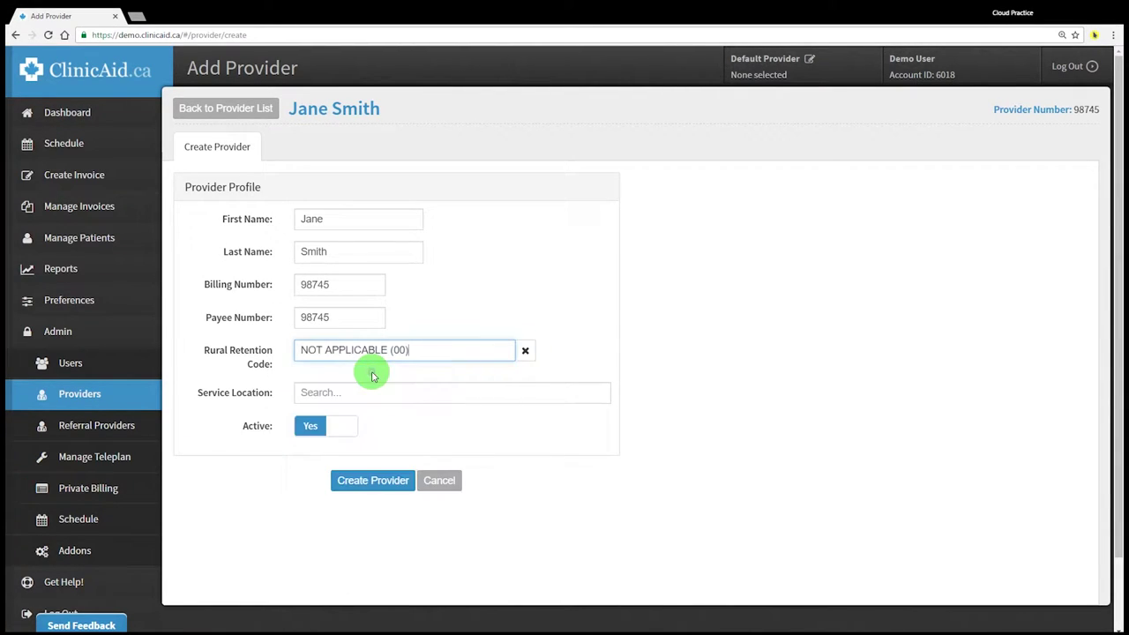
Set the service location to Practitioner's Office - In Community (A)
click(405, 395)
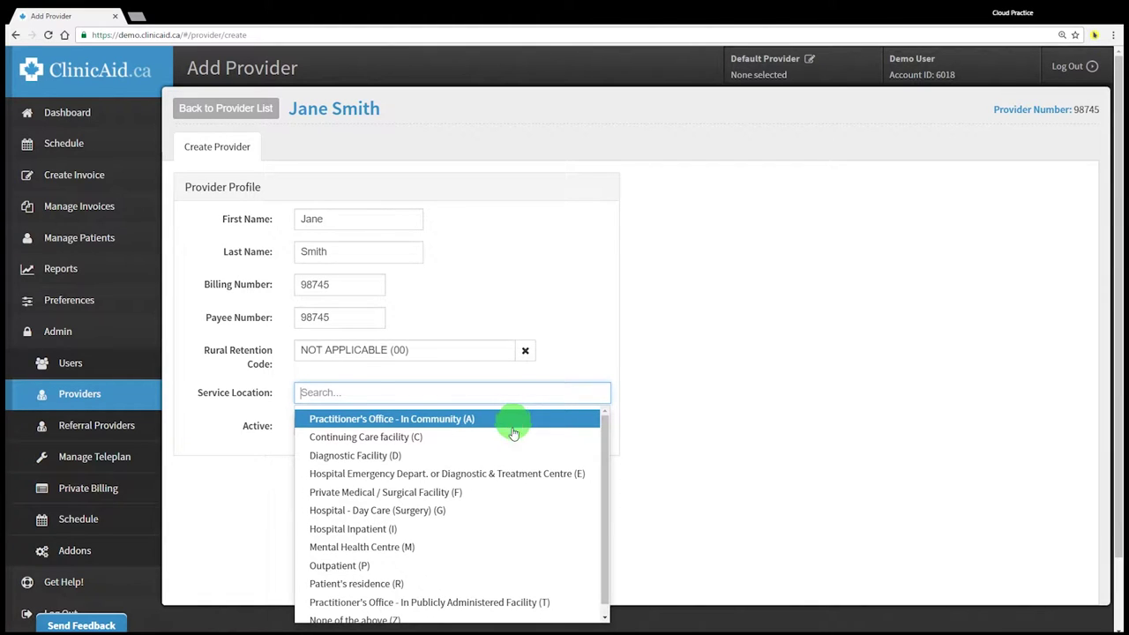
scroll(503, 453, down, 2)
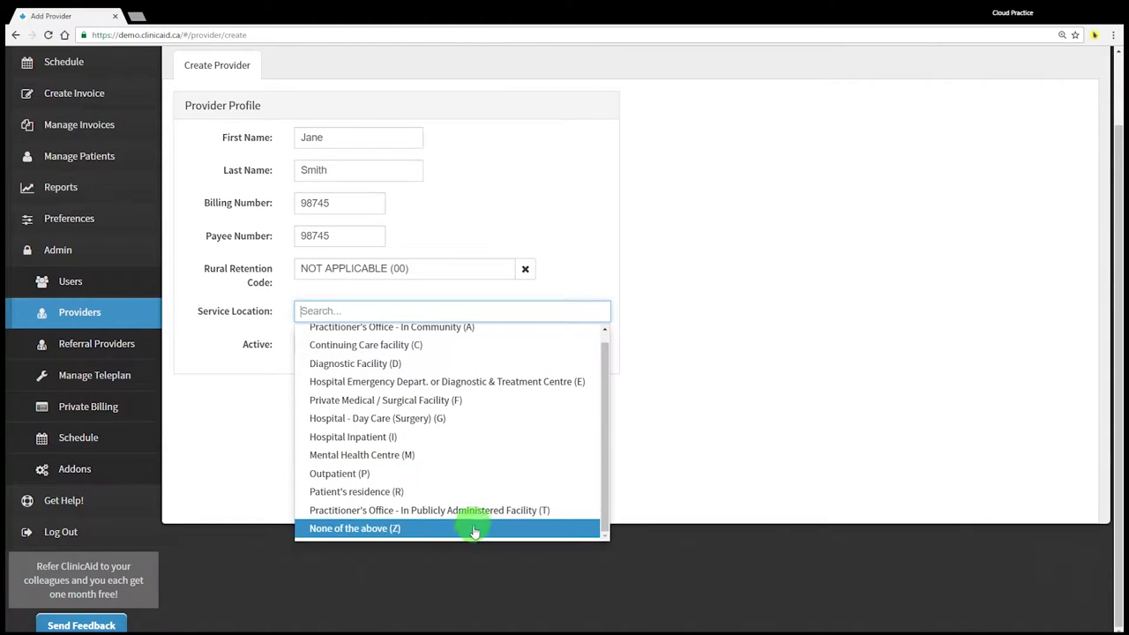
scroll(484, 488, up, 1)
scroll(485, 487, up, 1)
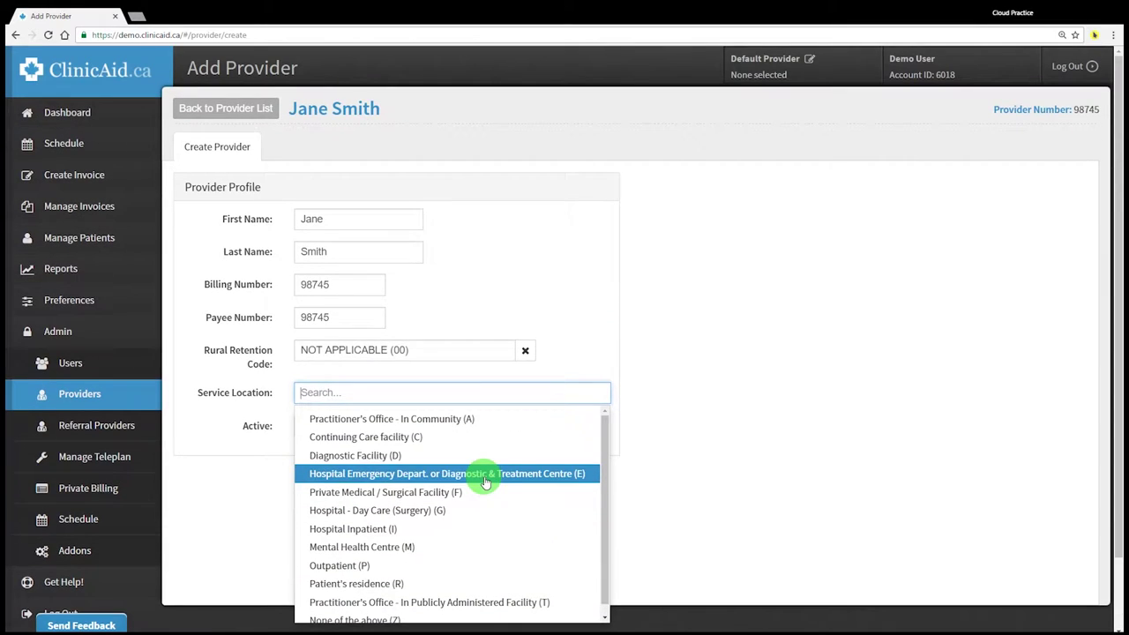
click(454, 421)
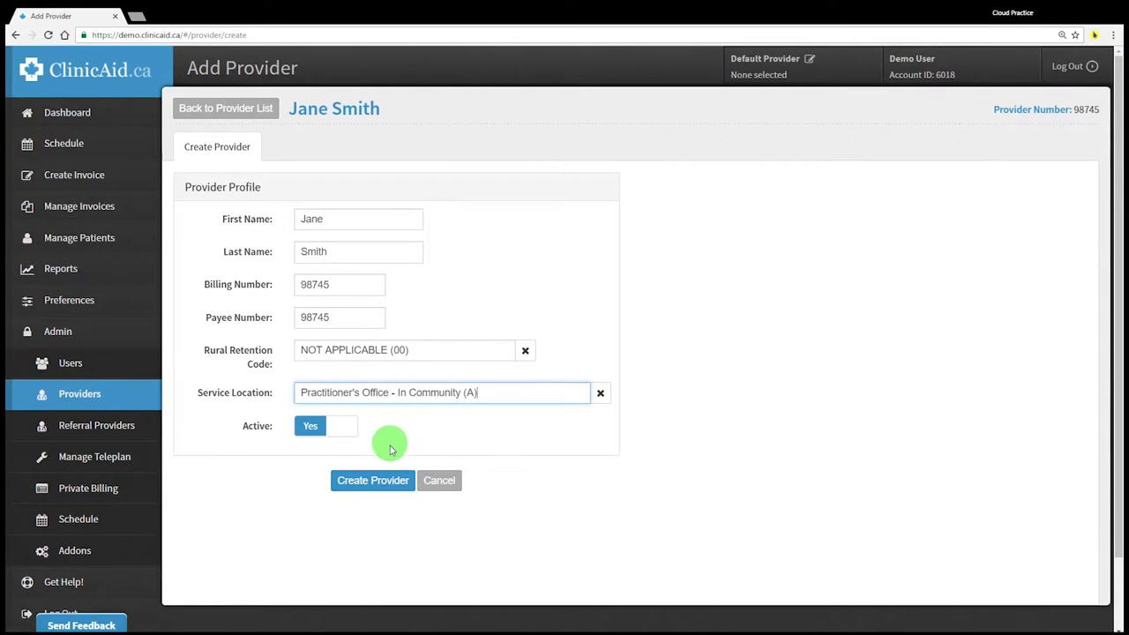
Create the provider, then reopen its profile in edit mode and cancel without changes
click(372, 488)
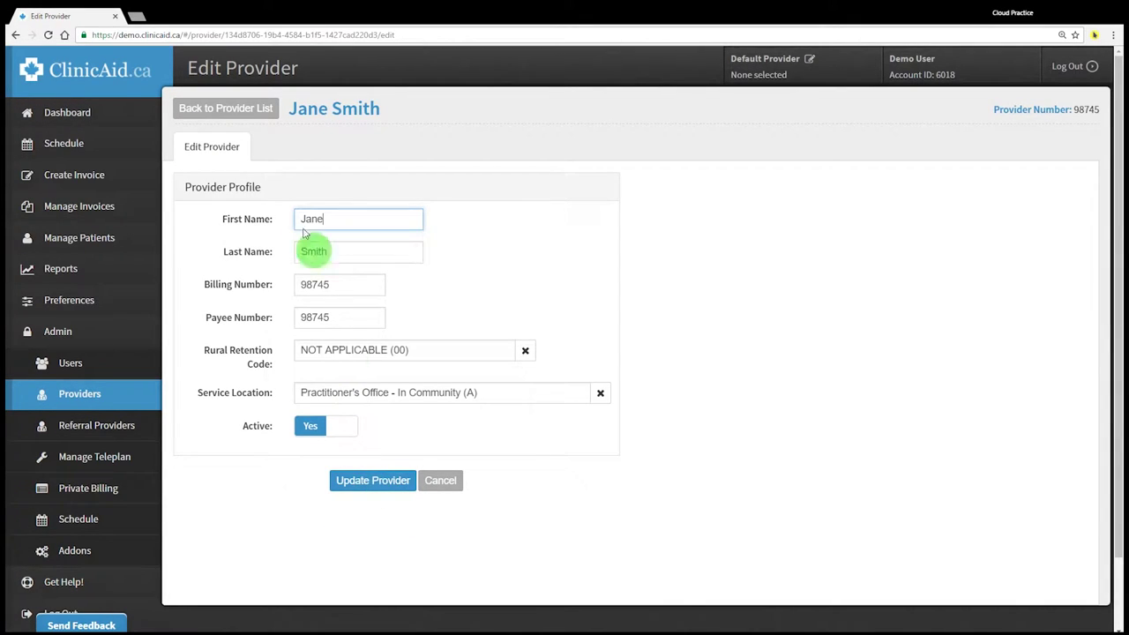
click(246, 115)
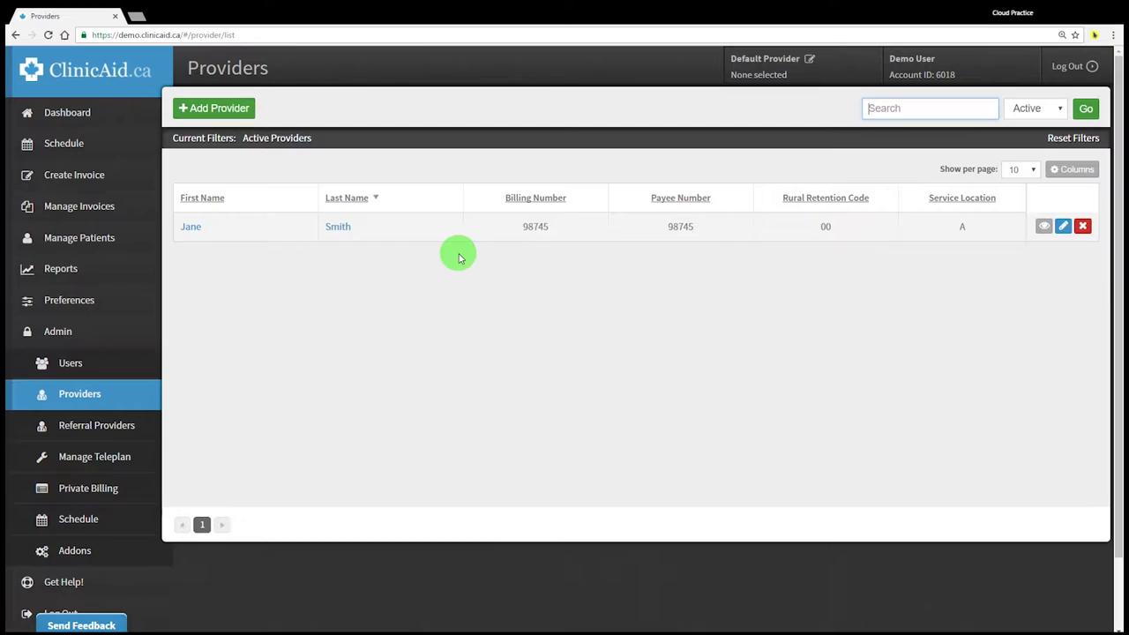
click(192, 229)
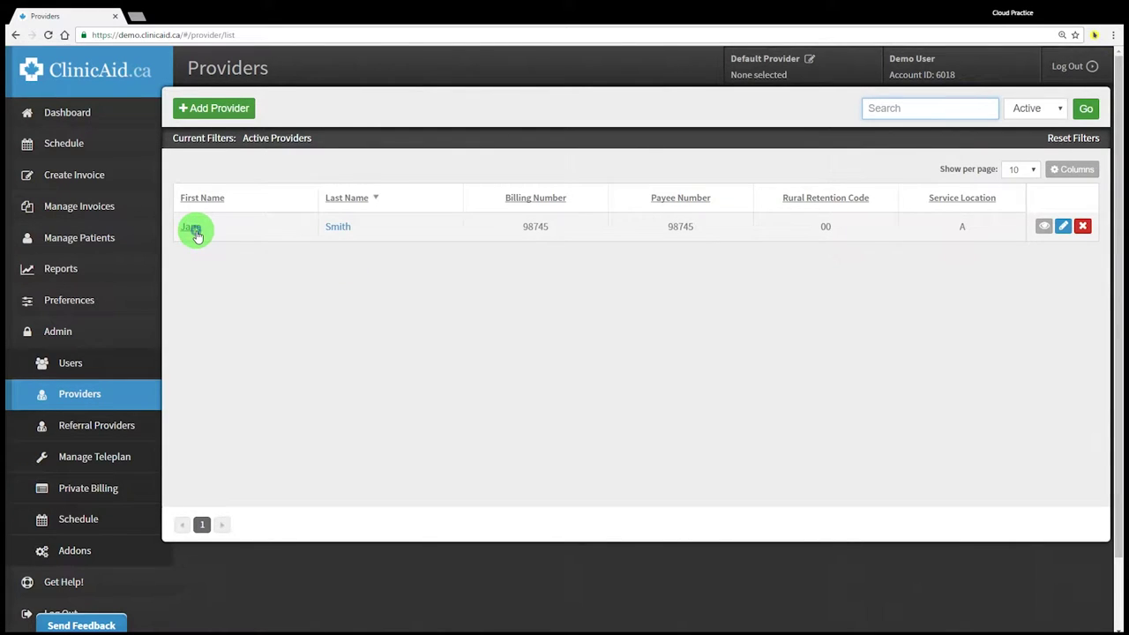
click(1067, 150)
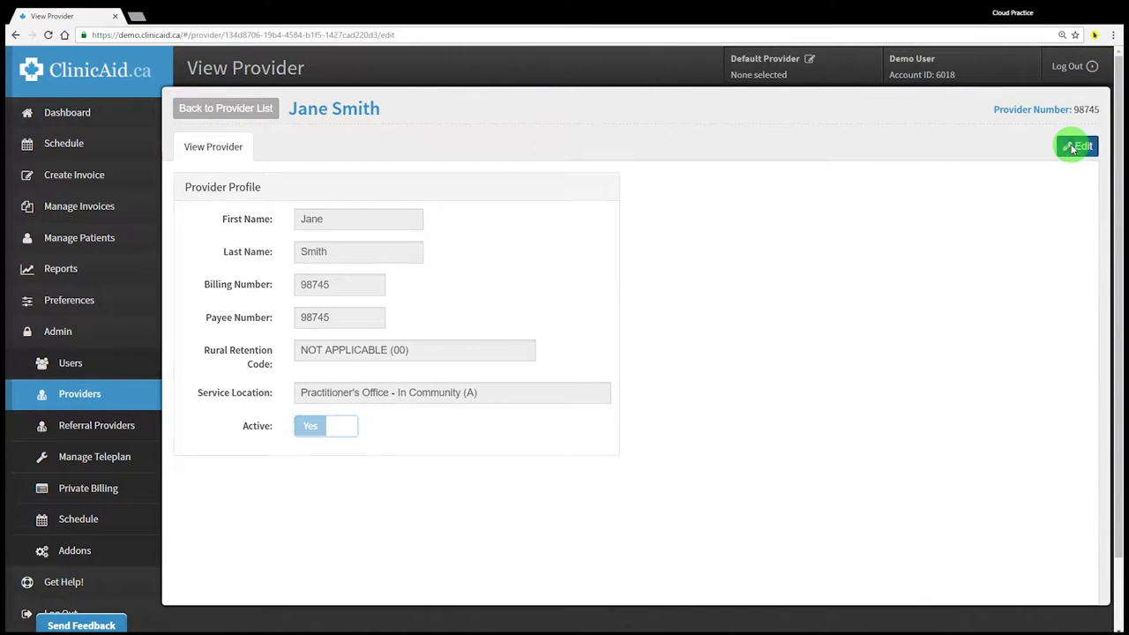
click(440, 483)
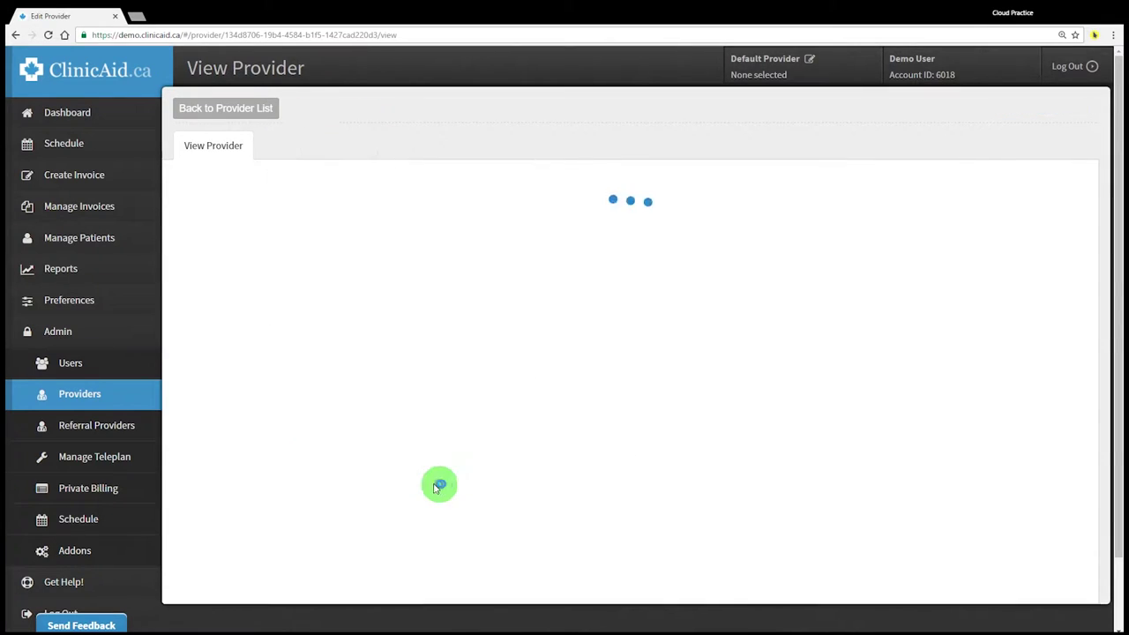
Open the provider for editing once more, cancel, and return to the Providers list
click(255, 110)
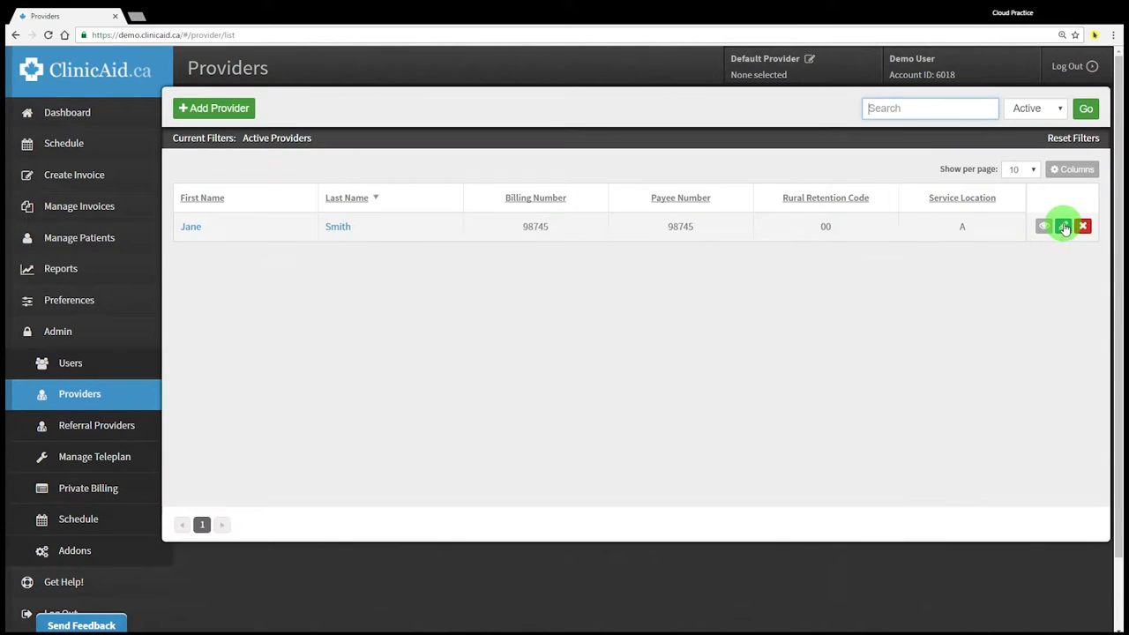
click(1063, 227)
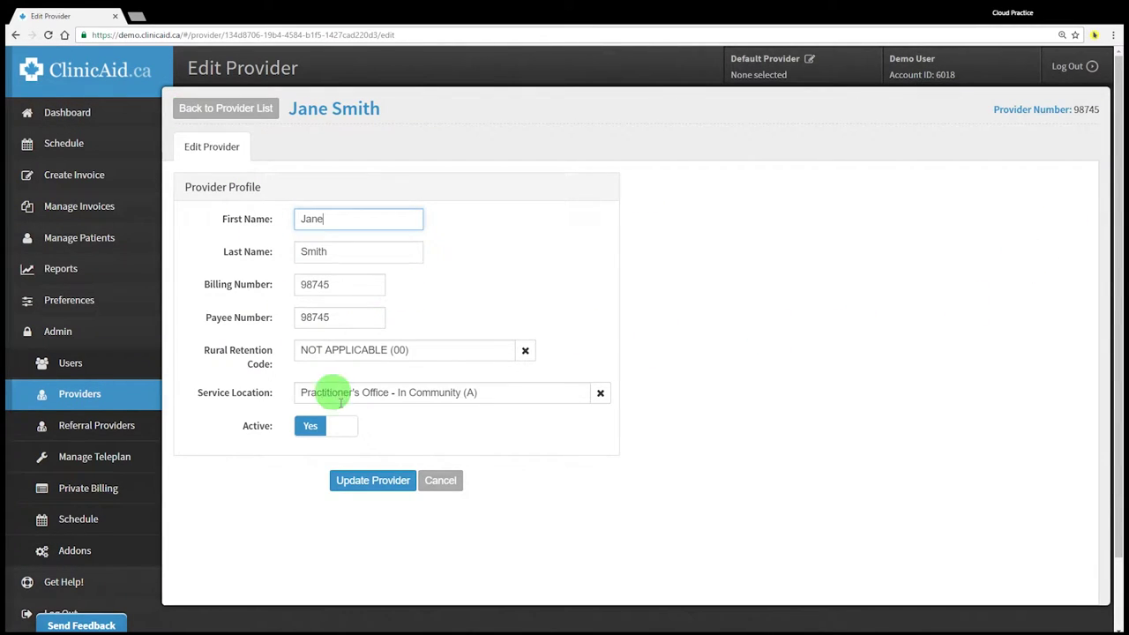
click(440, 485)
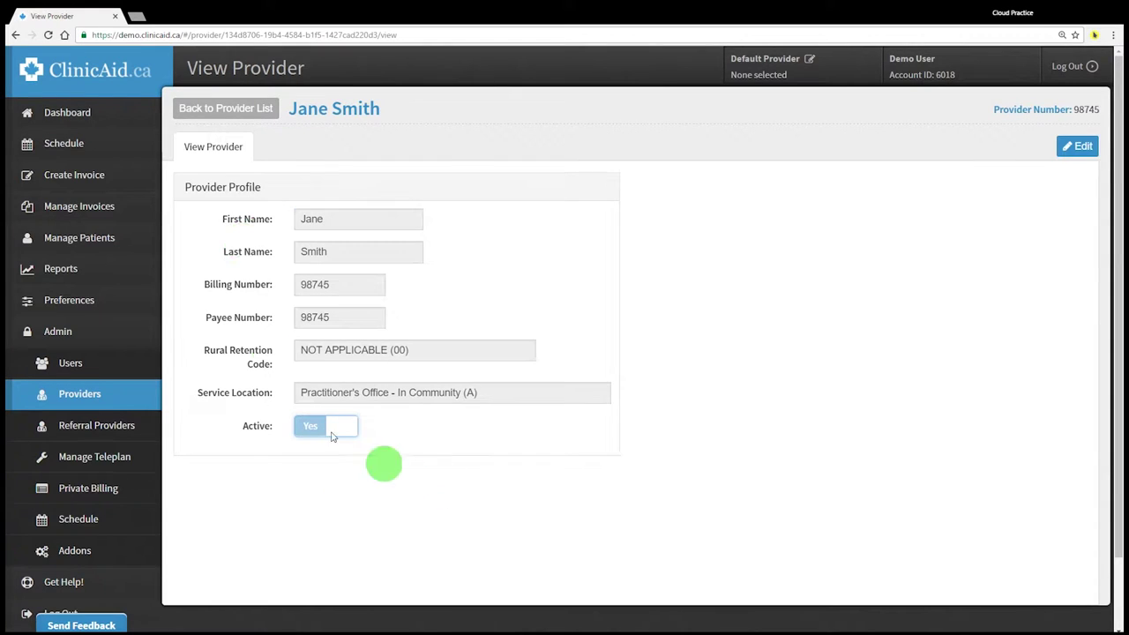
click(231, 110)
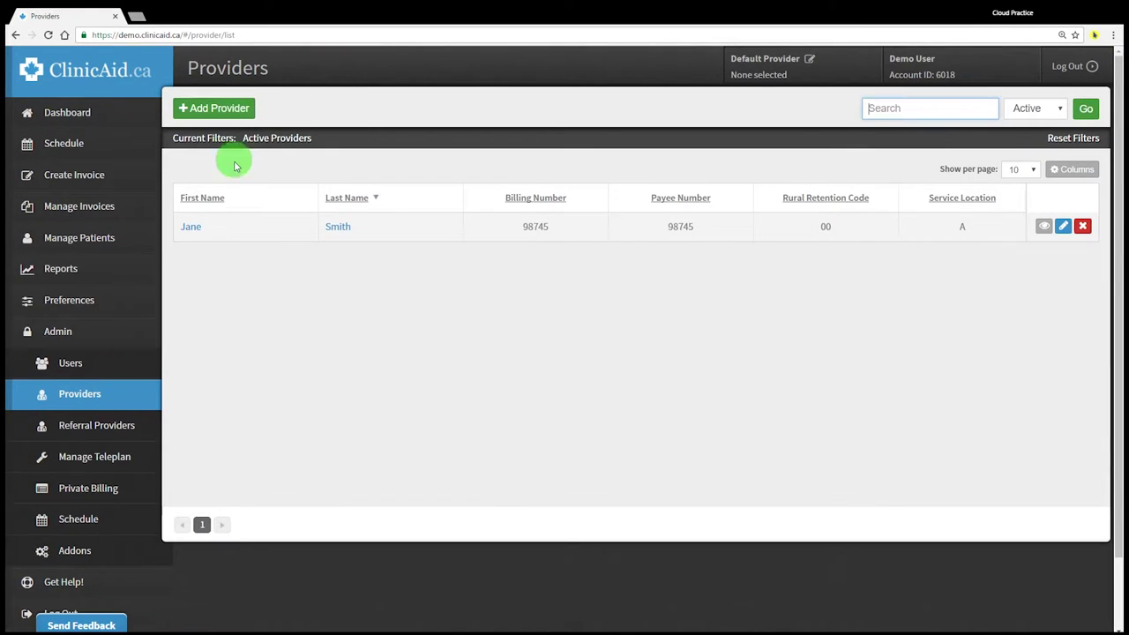
click(264, 328)
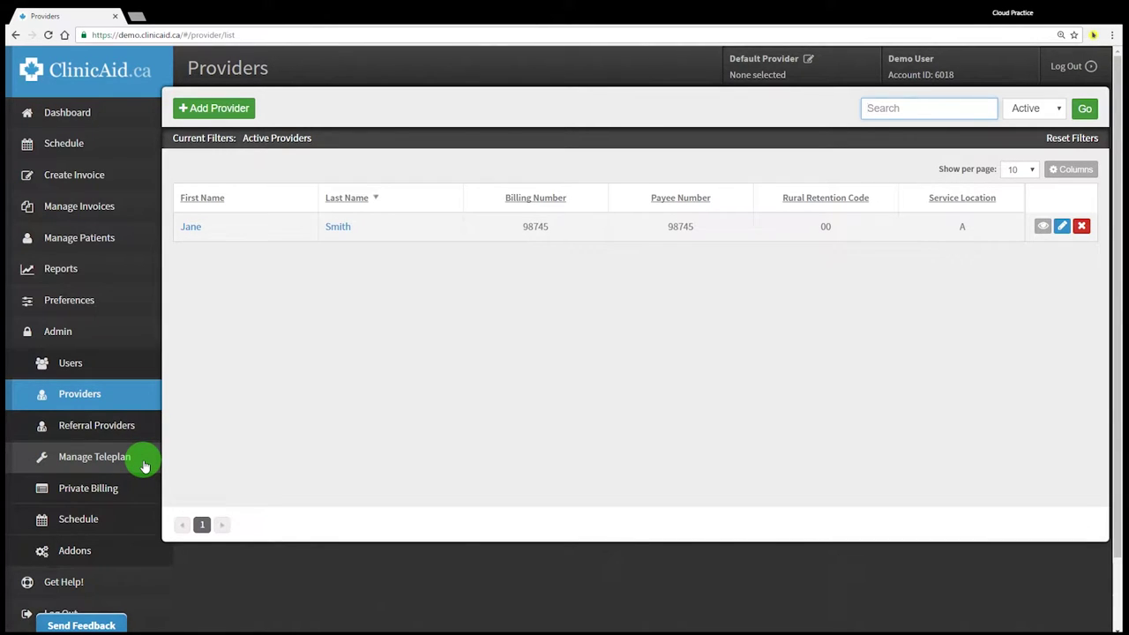
Open Admin > Manage Teleplan to view the saved Teleplan account details
click(146, 466)
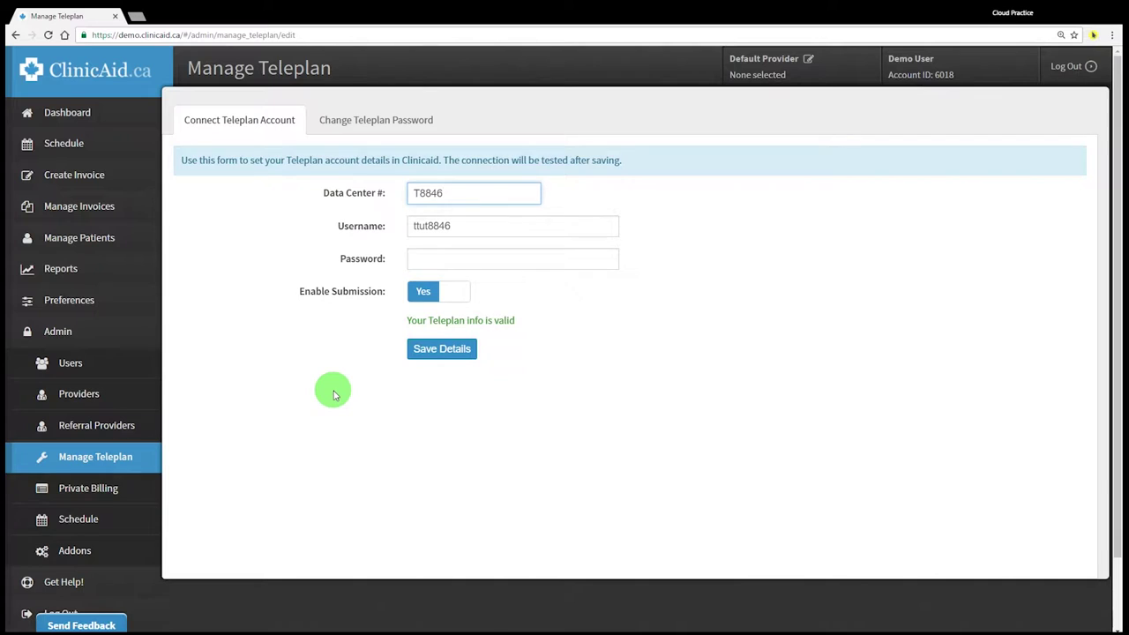
Search Google in a new tab for 'application for teleplan' and open the Opted In form result
key(ctrl+t)
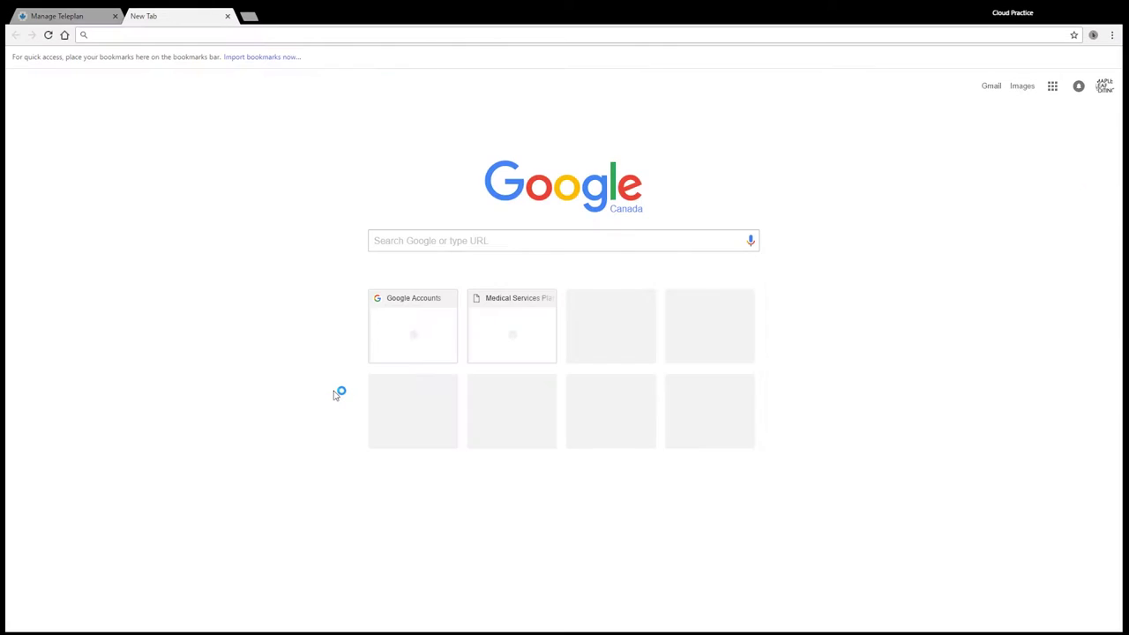
text(application for teleplan)
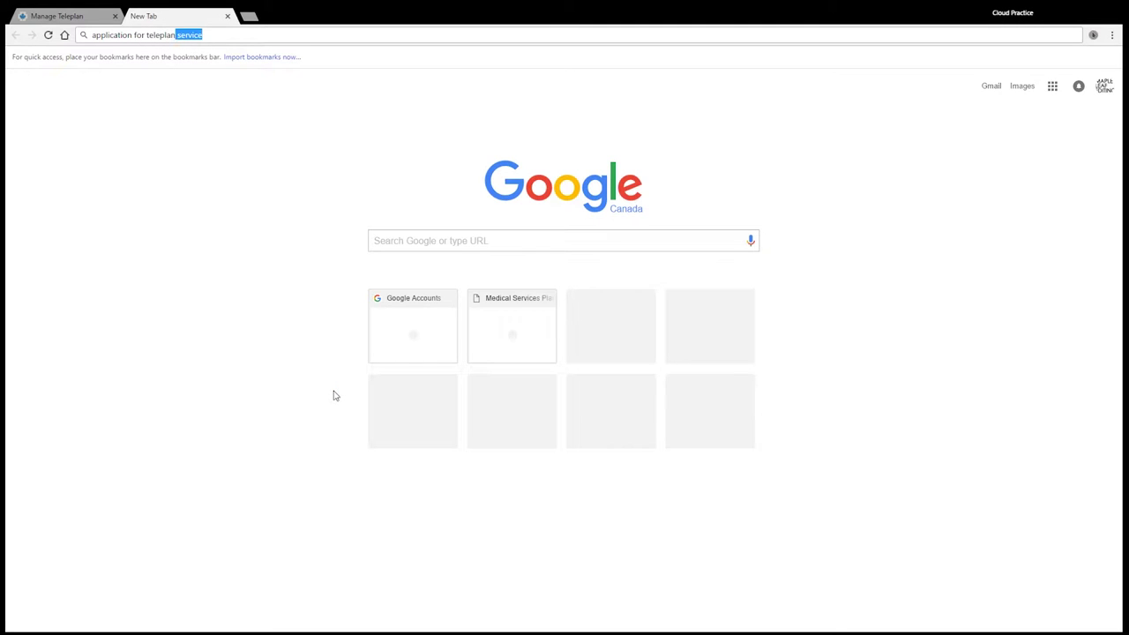
key(Return)
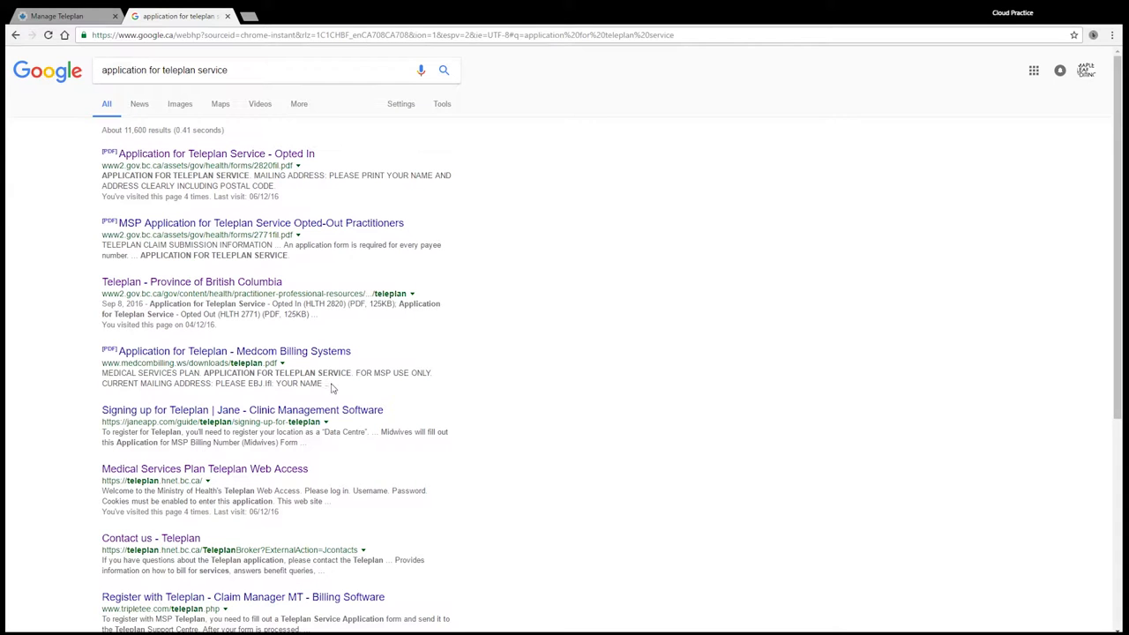
click(212, 156)
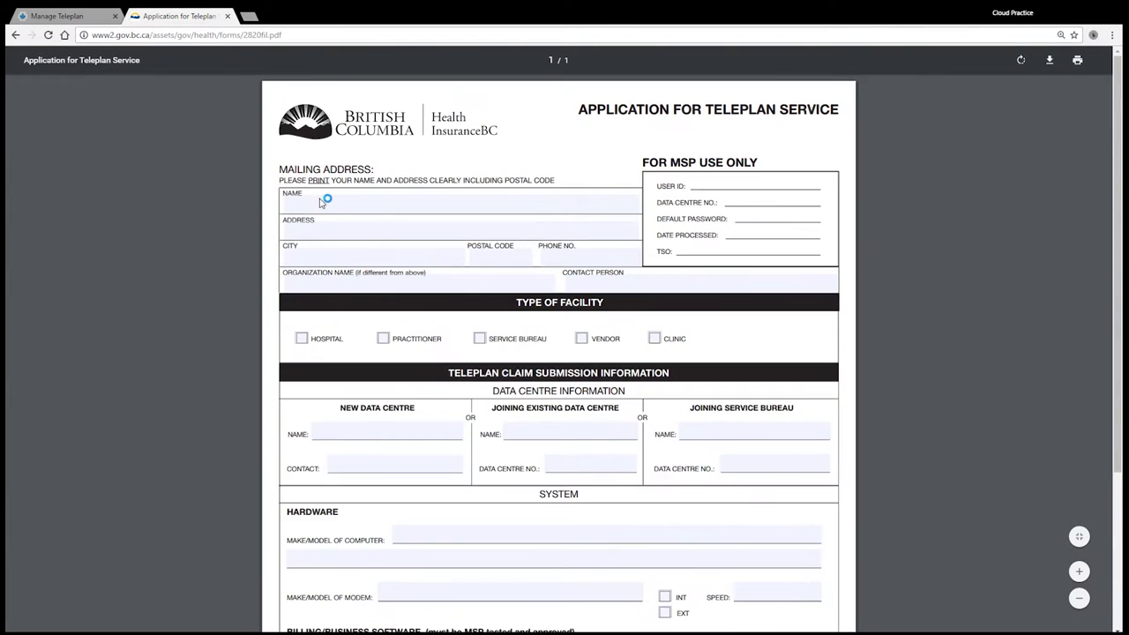
Scroll through the Teleplan application PDF, highlighting the fax number and NEW DATA CENTRE heading, then close it
scroll(201, 261, down, 3)
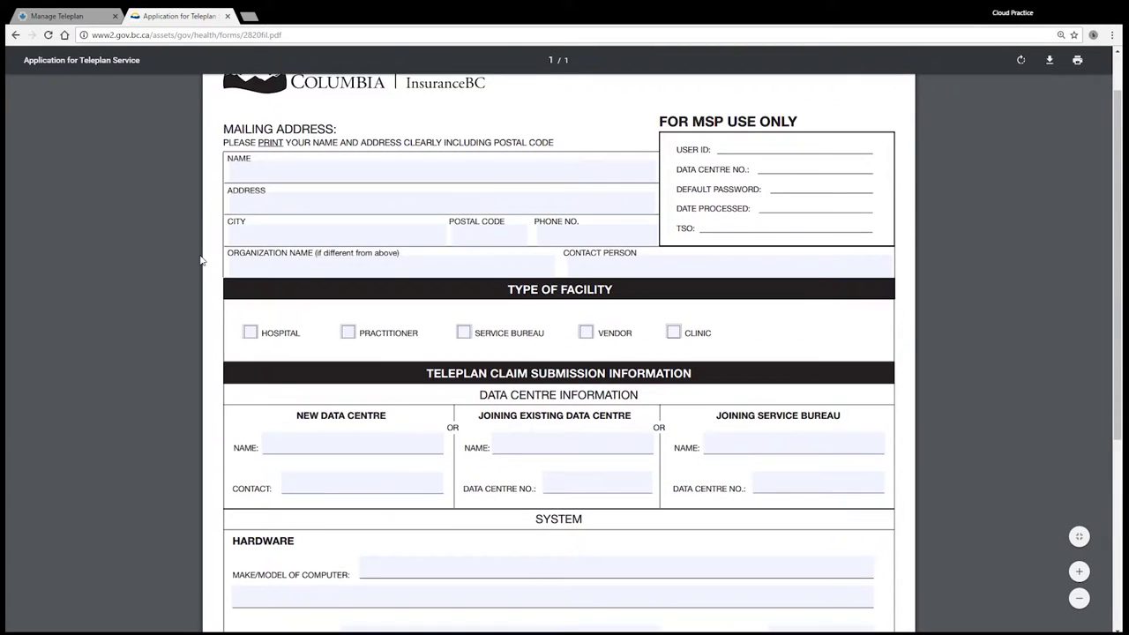
scroll(201, 260, down, 5)
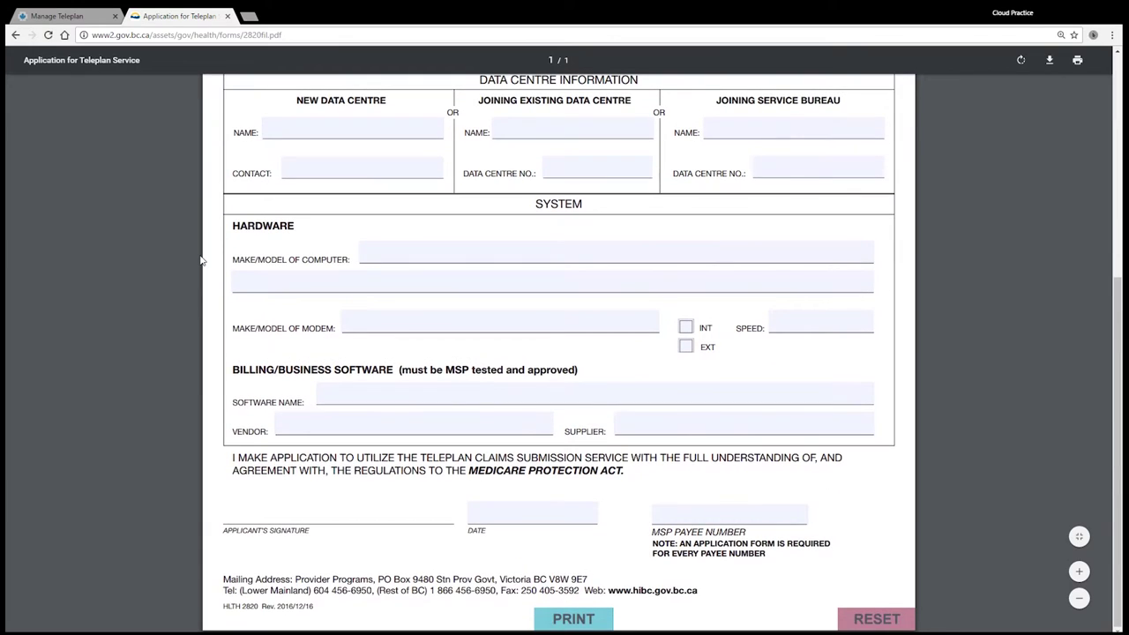
scroll(201, 260, up, 3)
scroll(201, 260, down, 3)
drag(501, 591, 579, 595)
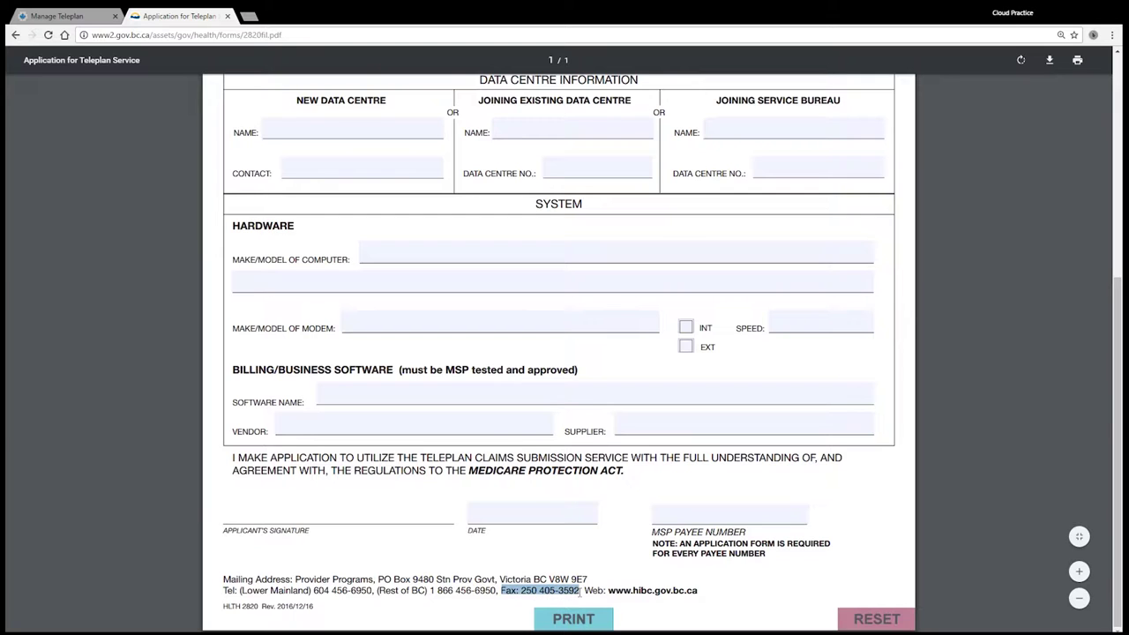
click(507, 591)
scroll(322, 569, up, 5)
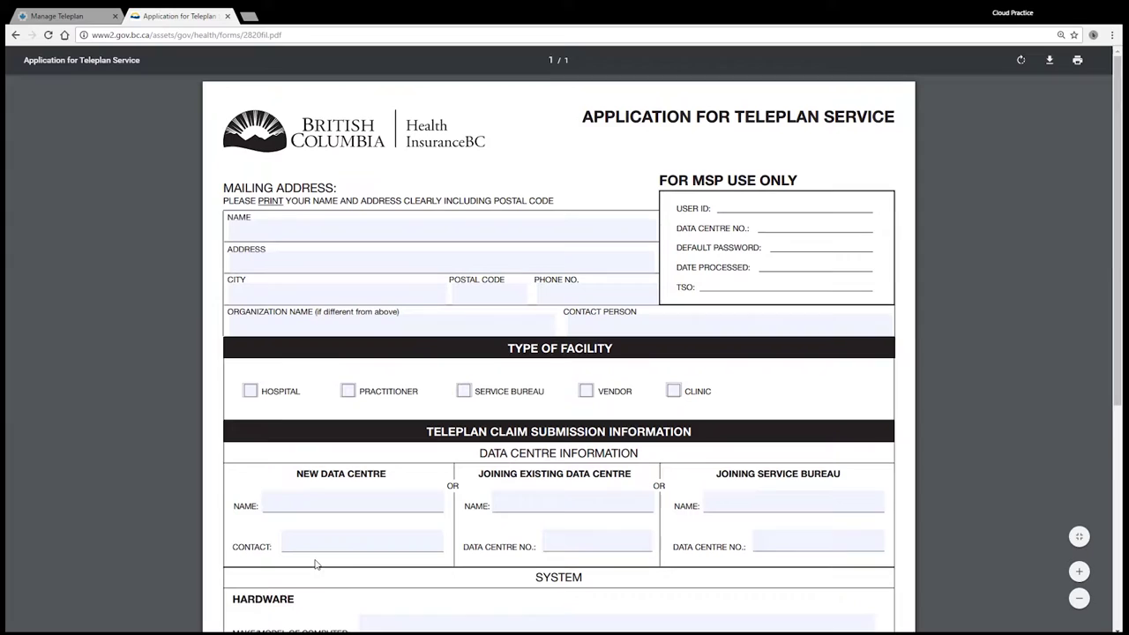
drag(292, 473, 394, 478)
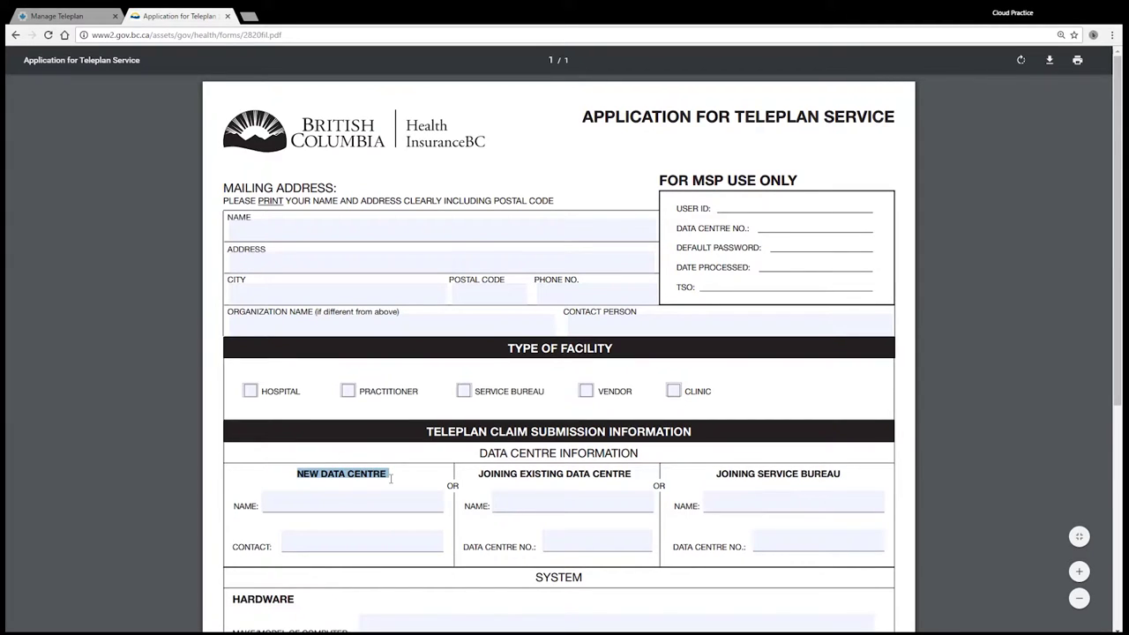
click(292, 474)
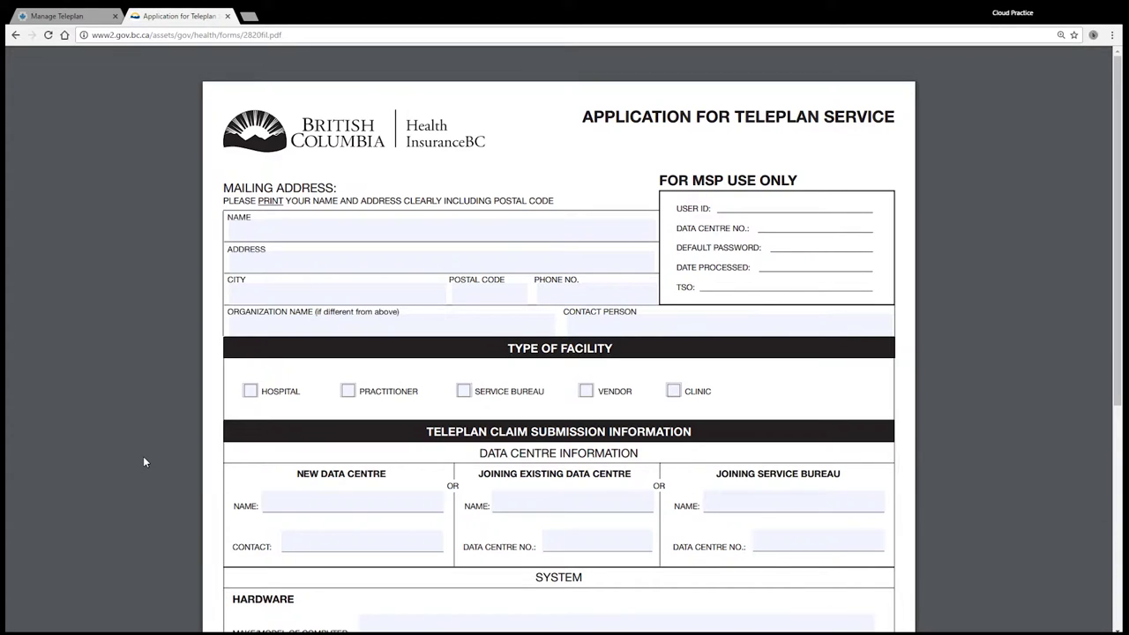
key(ctrl+w)
Search Google for 'teleplan' in a new tab
key(ctrl+t)
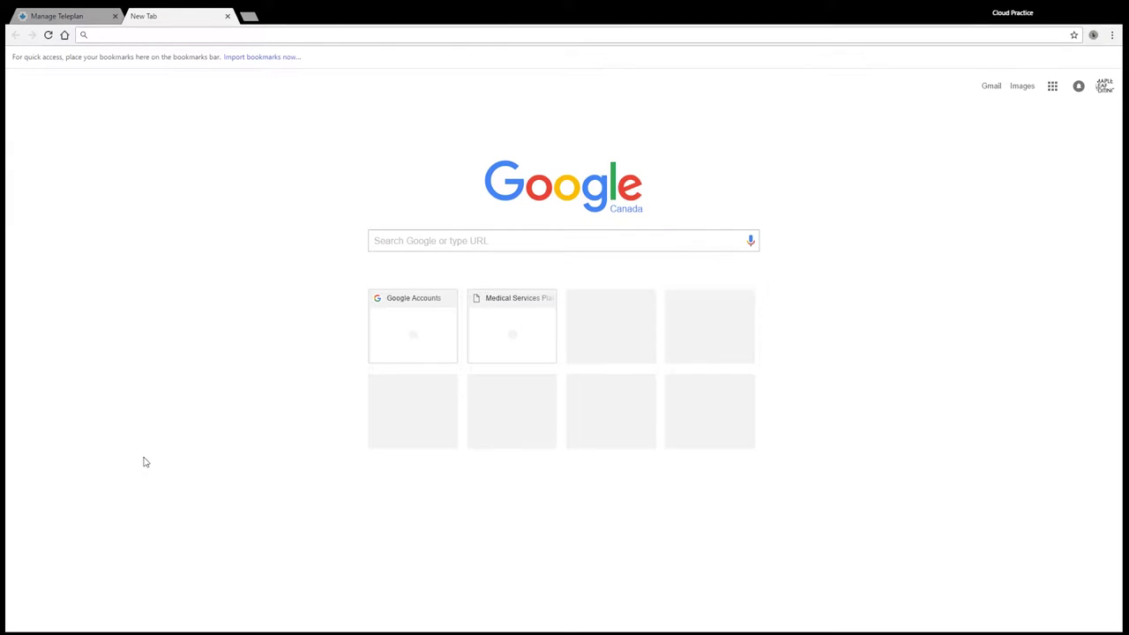
text(teleplan)
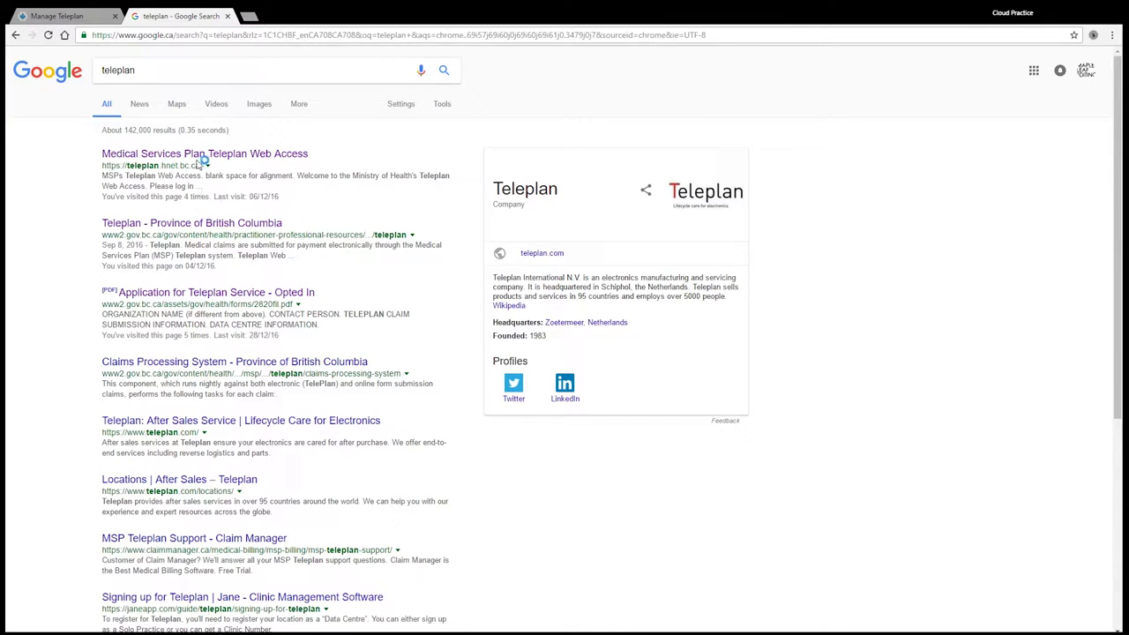
Open Teleplan Web Access, zoom in, and view Contact Us, highlighting the Support Centre phone lines
click(196, 155)
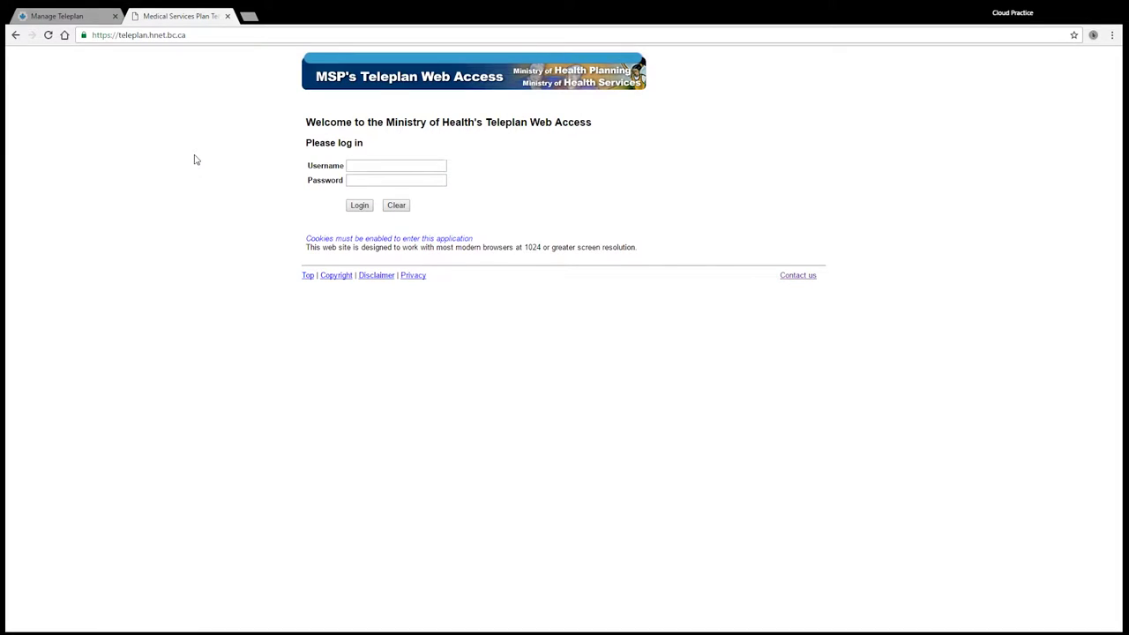
key(ctrl+plus)
key(ctrl+plus)
key(ctrl+plus)
key(ctrl+plus)
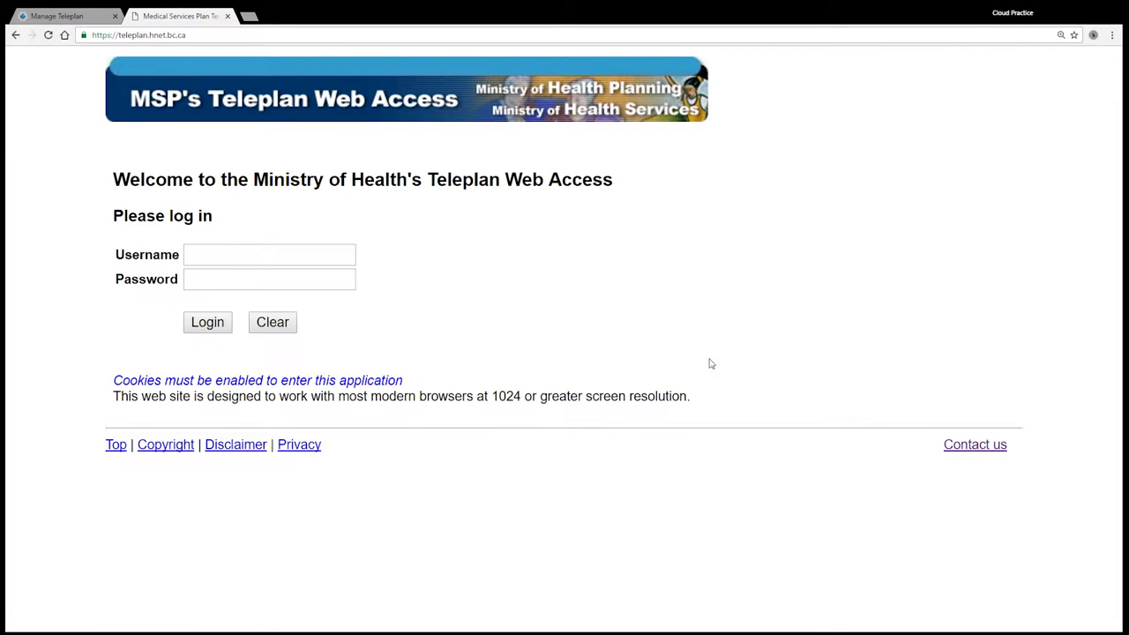
click(962, 450)
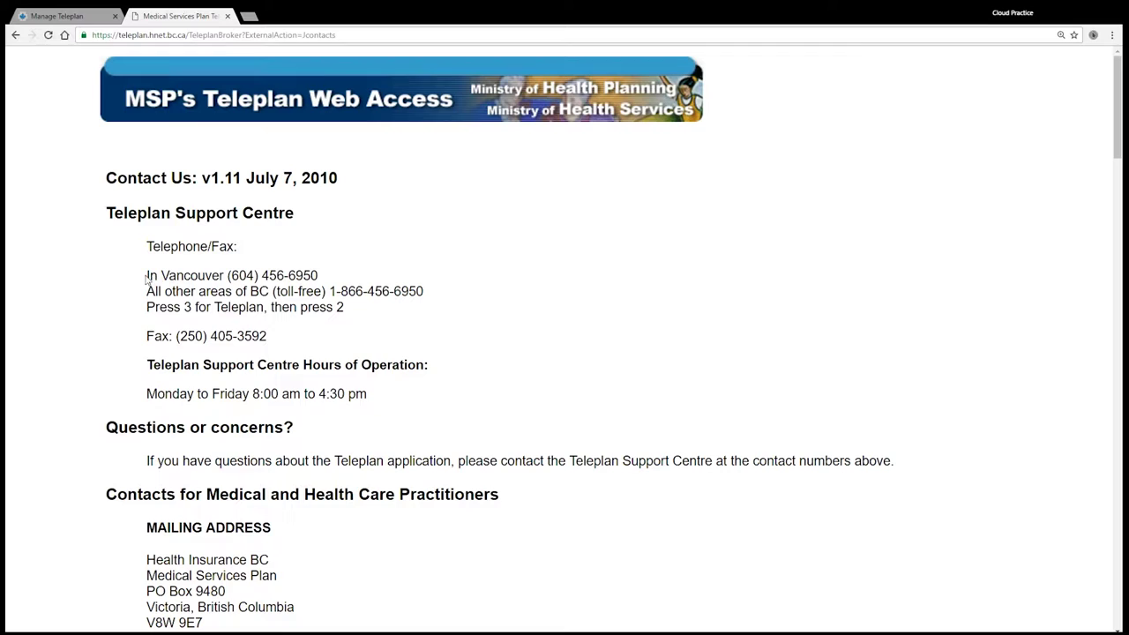
drag(147, 275, 358, 306)
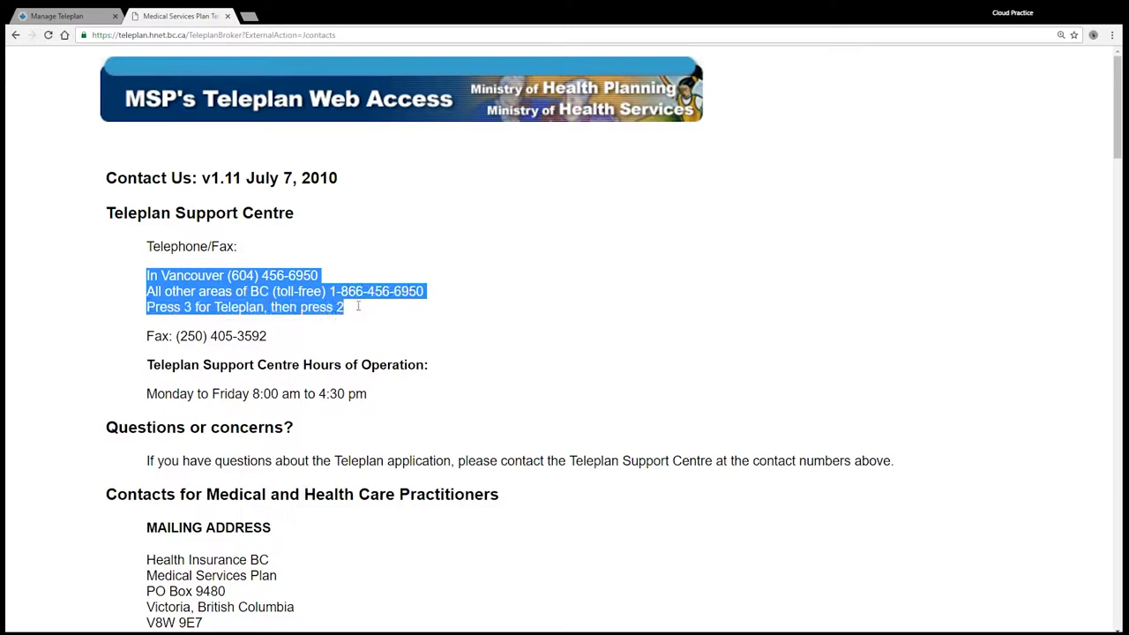
click(515, 307)
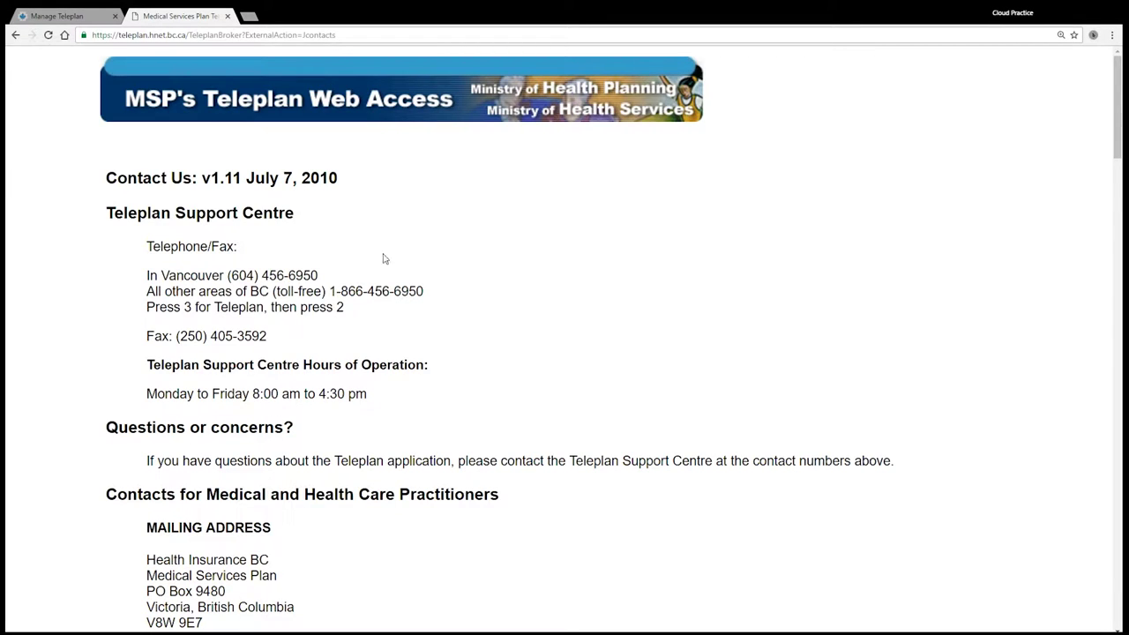
Back in ClinicAid, re-enter the Teleplan account password and save details until 'Successfully Saved' appears
click(228, 16)
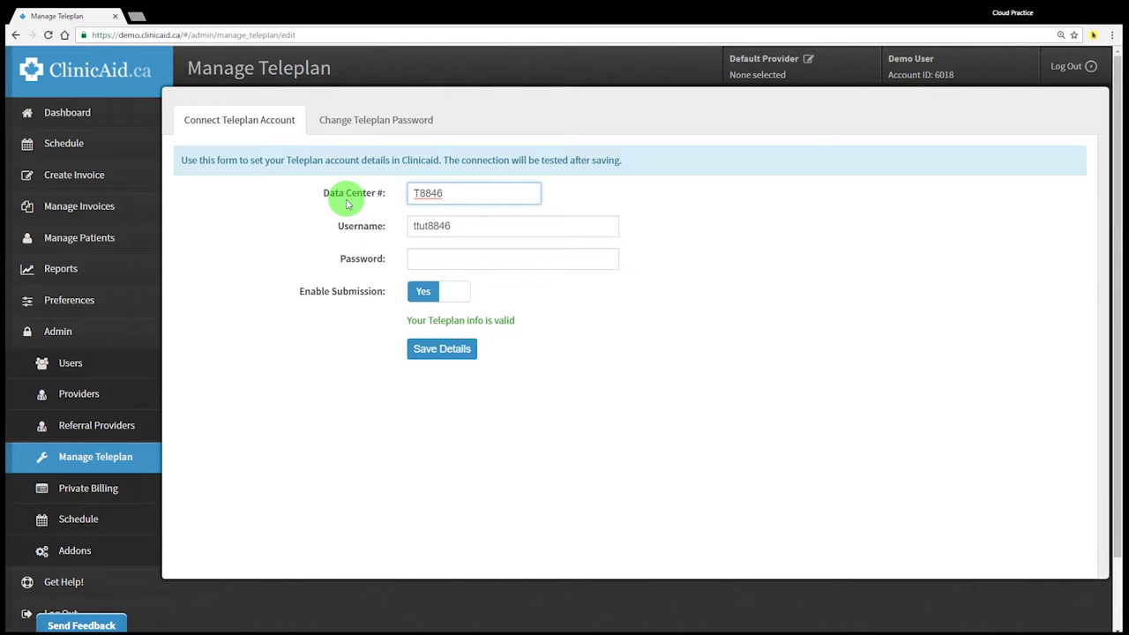
key(Tab)
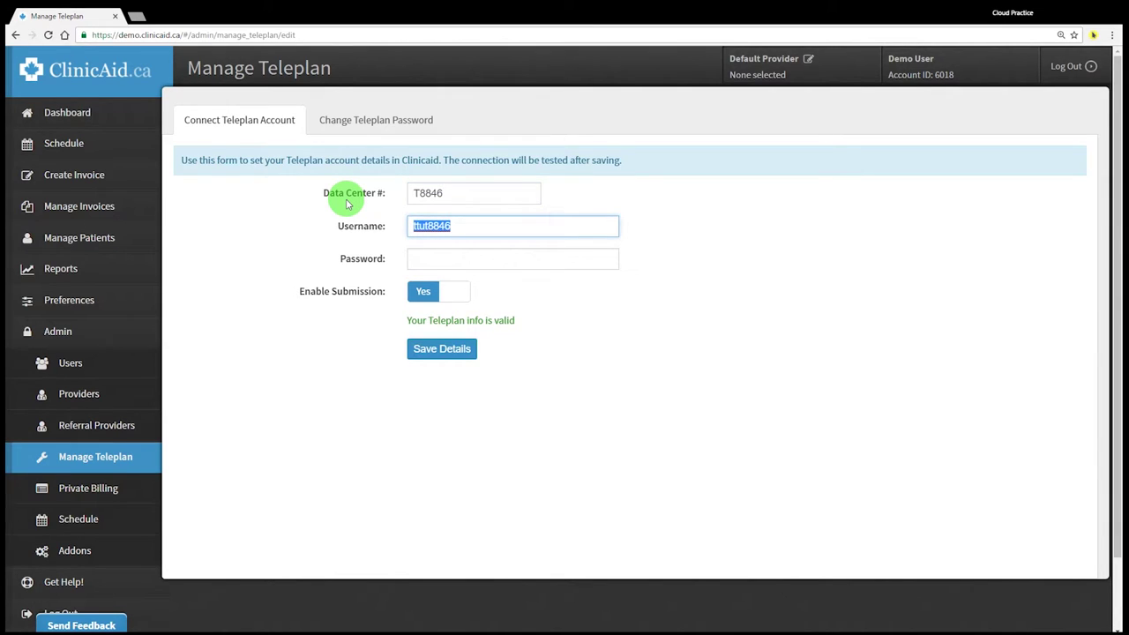
key(Tab)
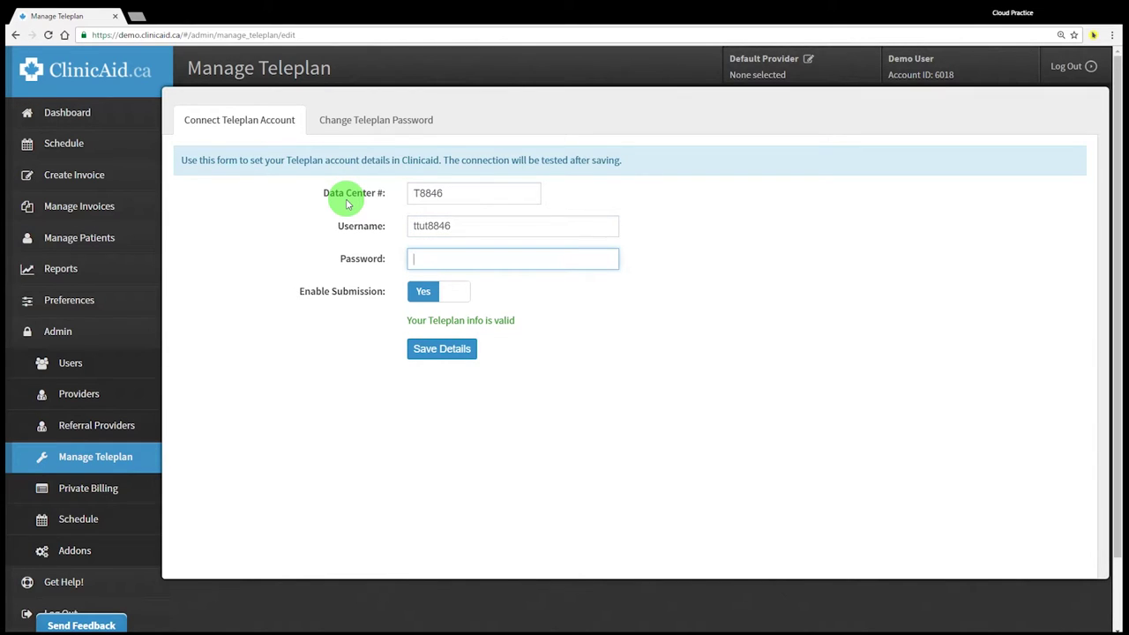
text(********)
click(438, 353)
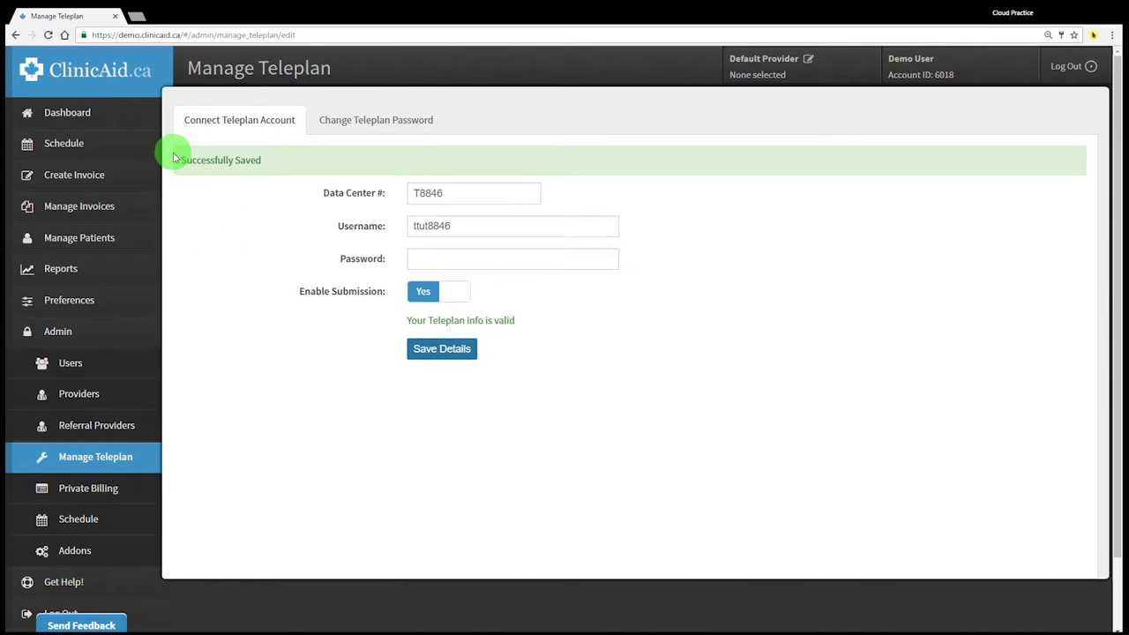
drag(182, 160, 264, 160)
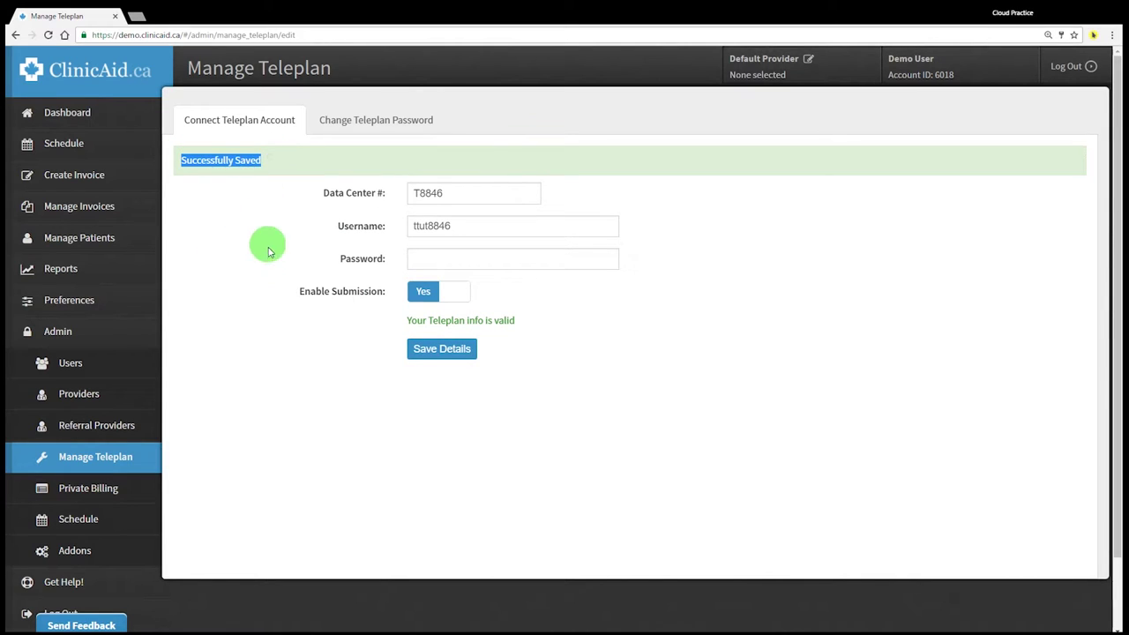
Clear the selection on the 'Successfully Saved' message
click(266, 302)
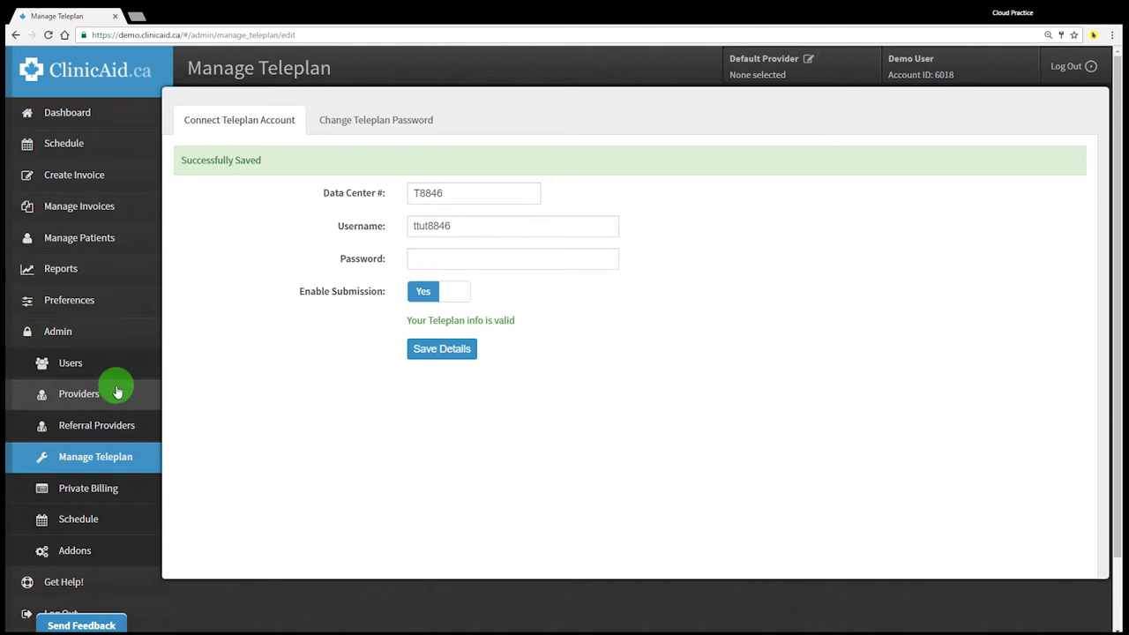
click(137, 241)
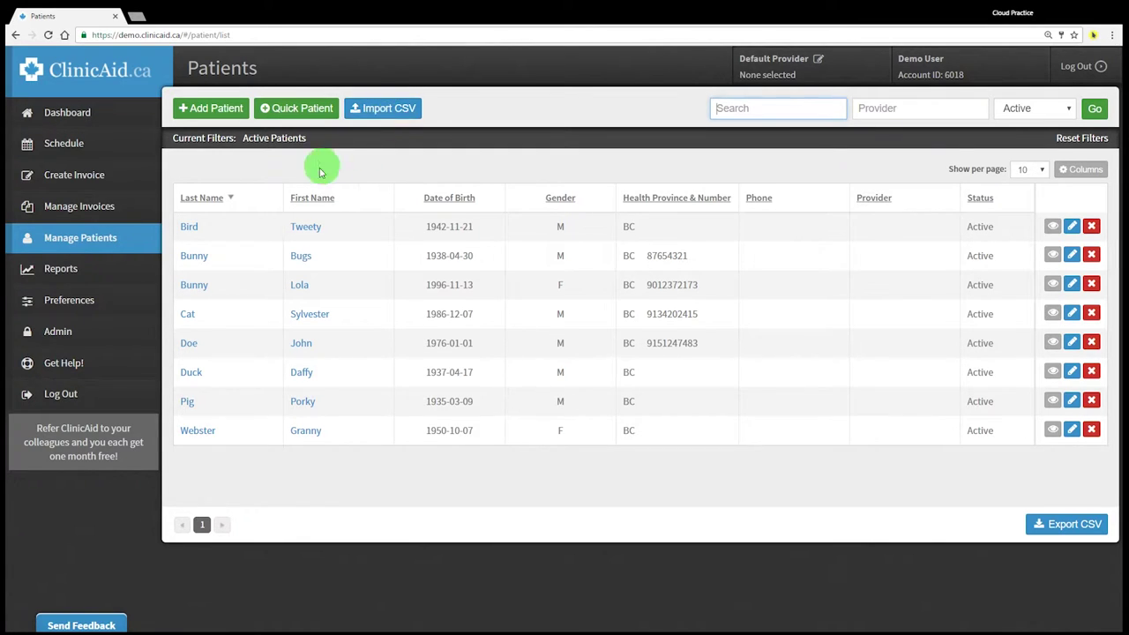
click(212, 113)
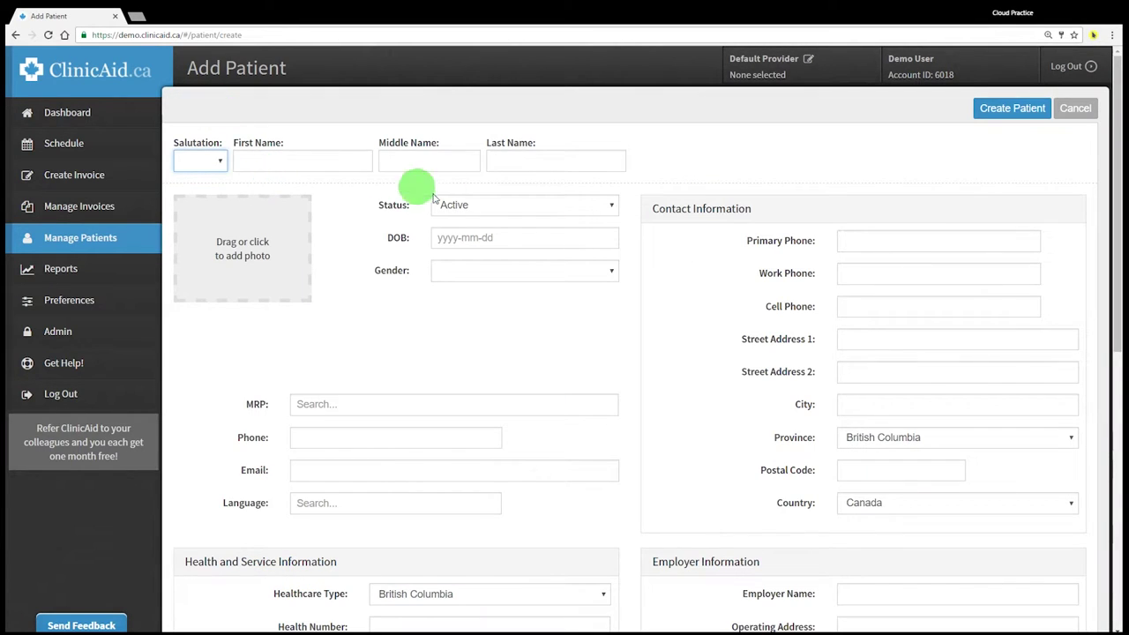
scroll(541, 237, down, 6)
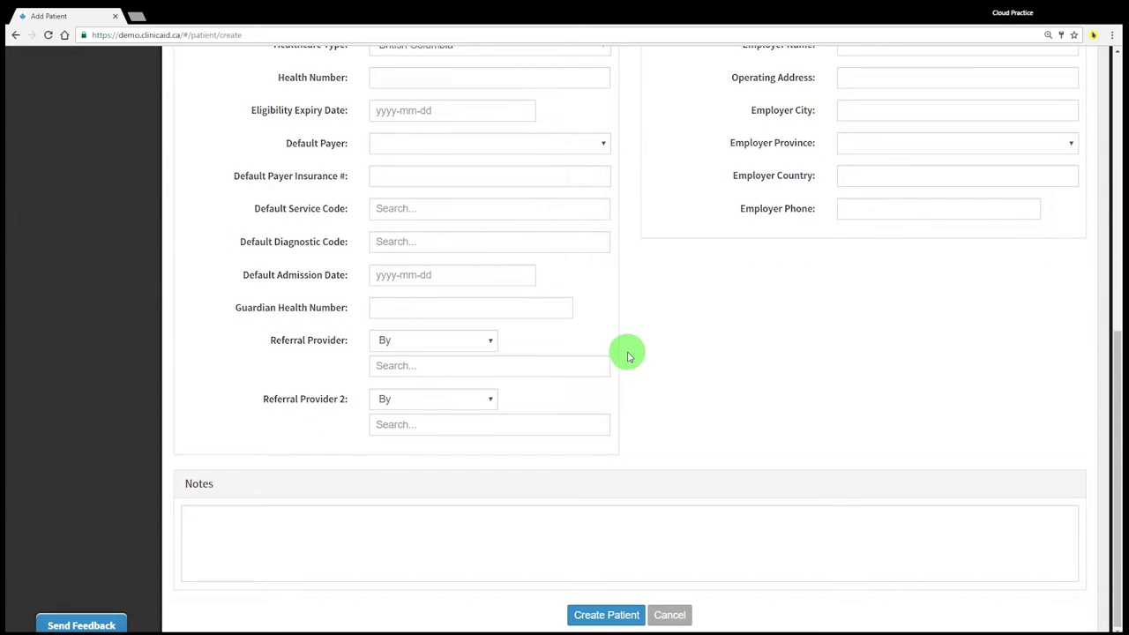
scroll(628, 357, up, 6)
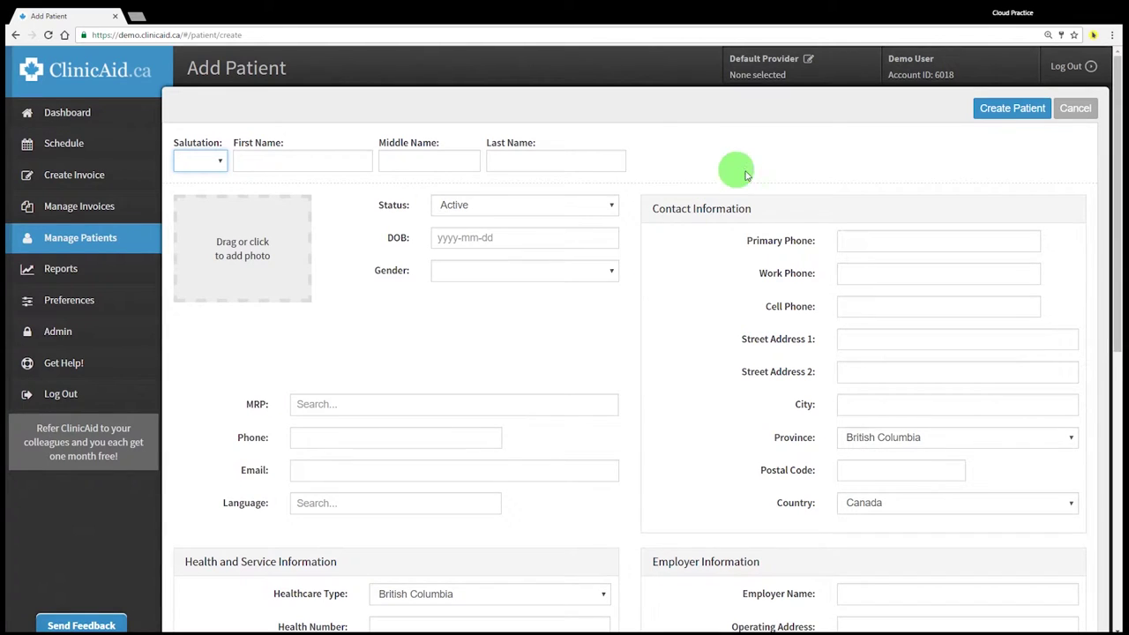
Abandon the new patient form, then preview the Quick Patient form and cancel it without saving
click(1076, 111)
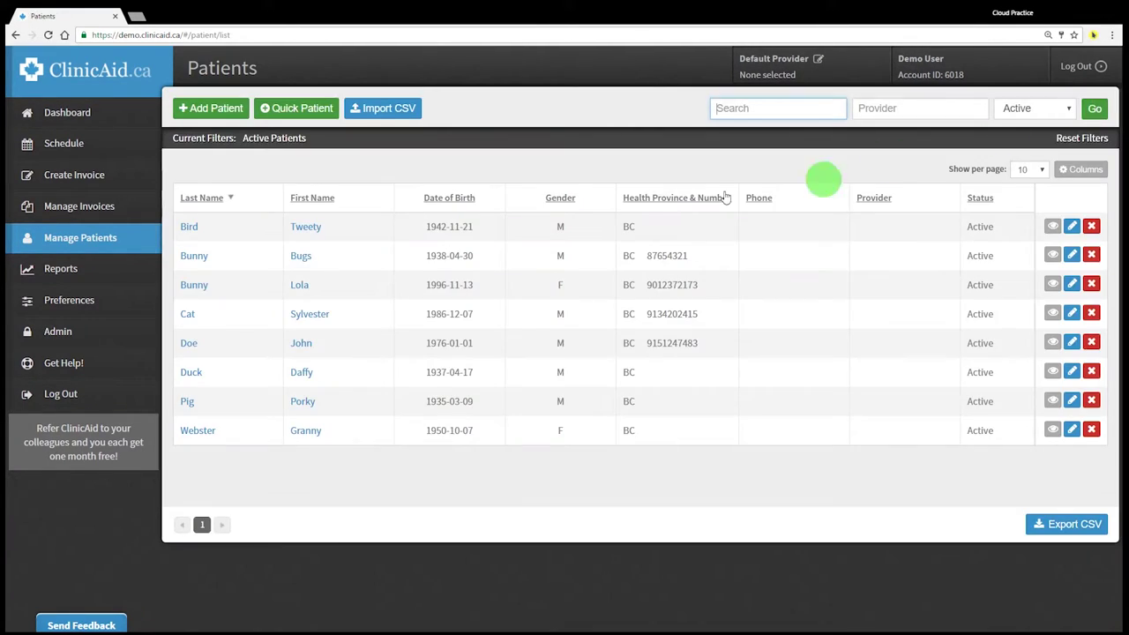
click(296, 110)
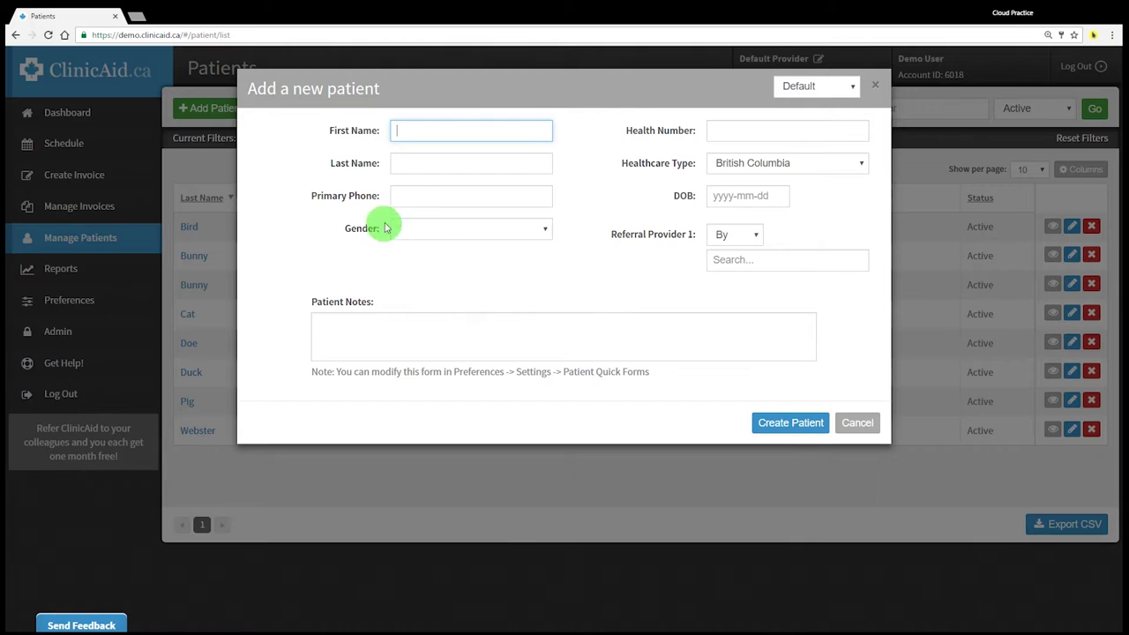
click(854, 422)
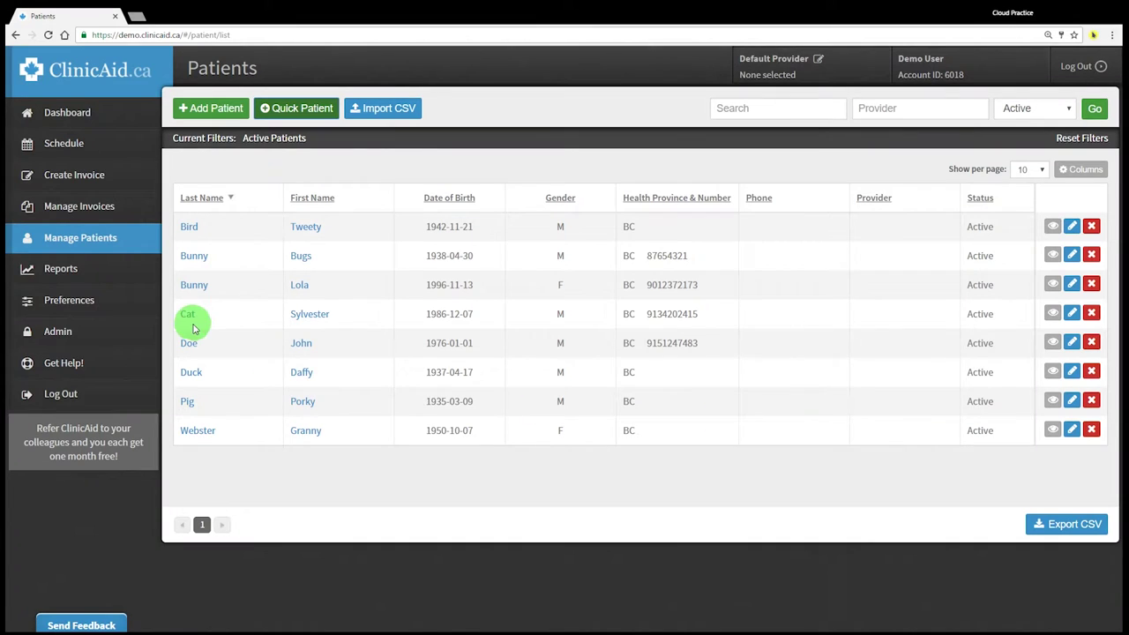
On a new invoice, try picking existing patients from the Patient search, then clear the Patient field
click(139, 185)
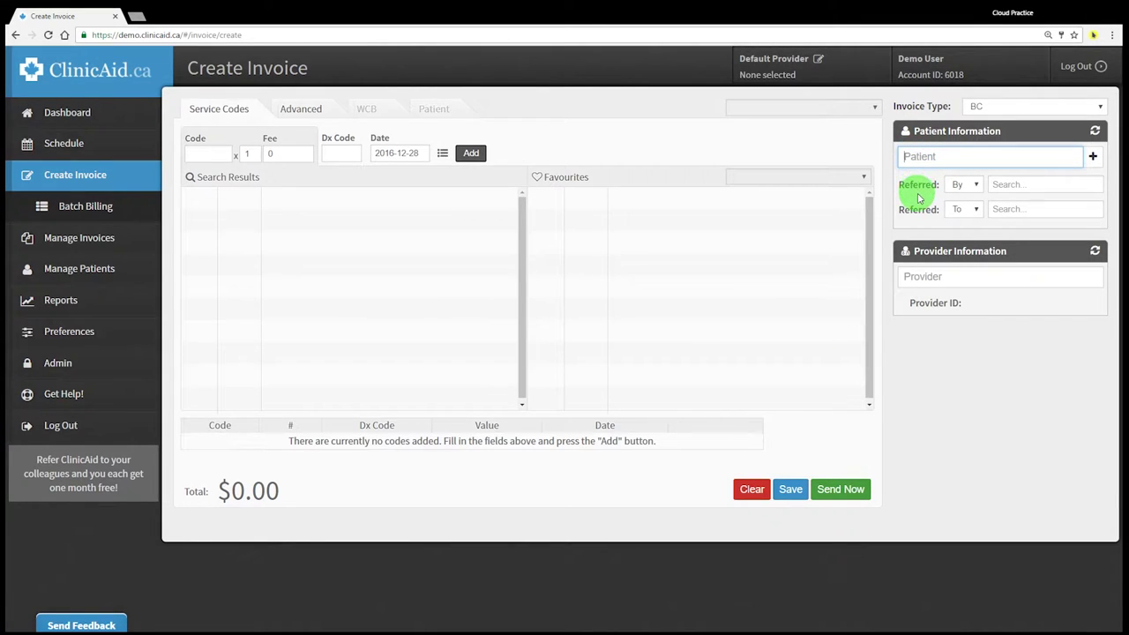
text(bugs)
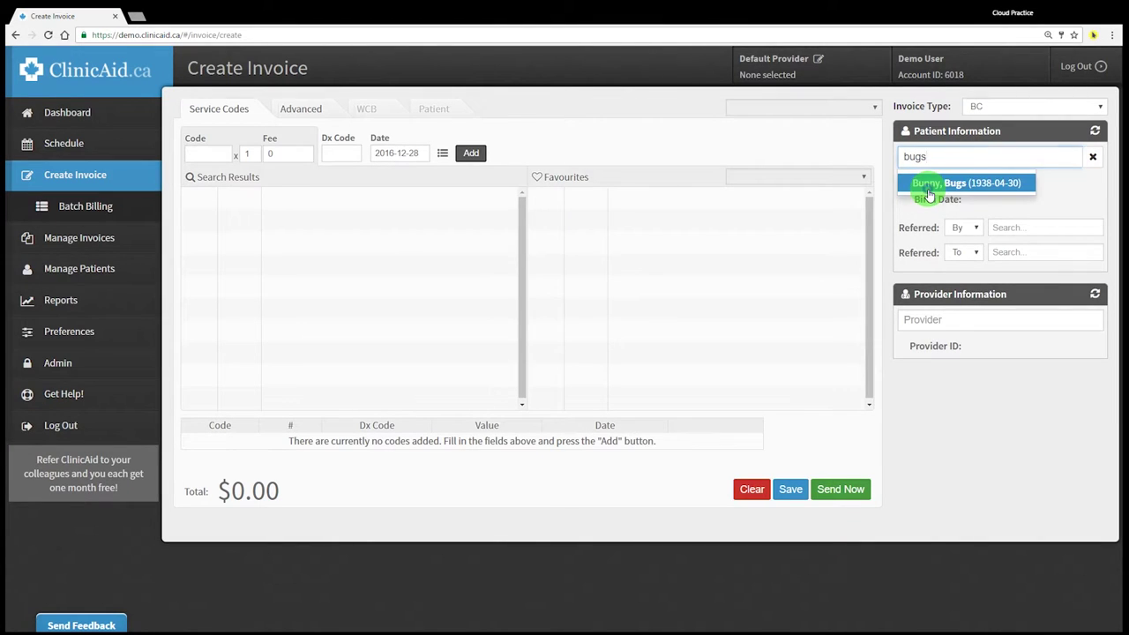
click(927, 184)
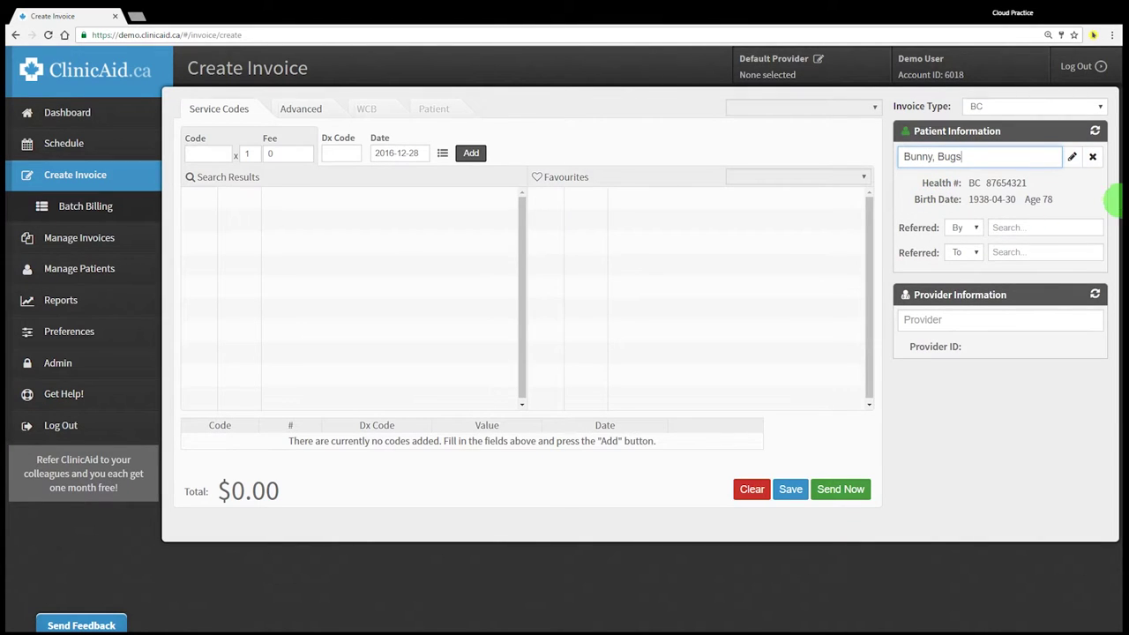
click(1090, 159)
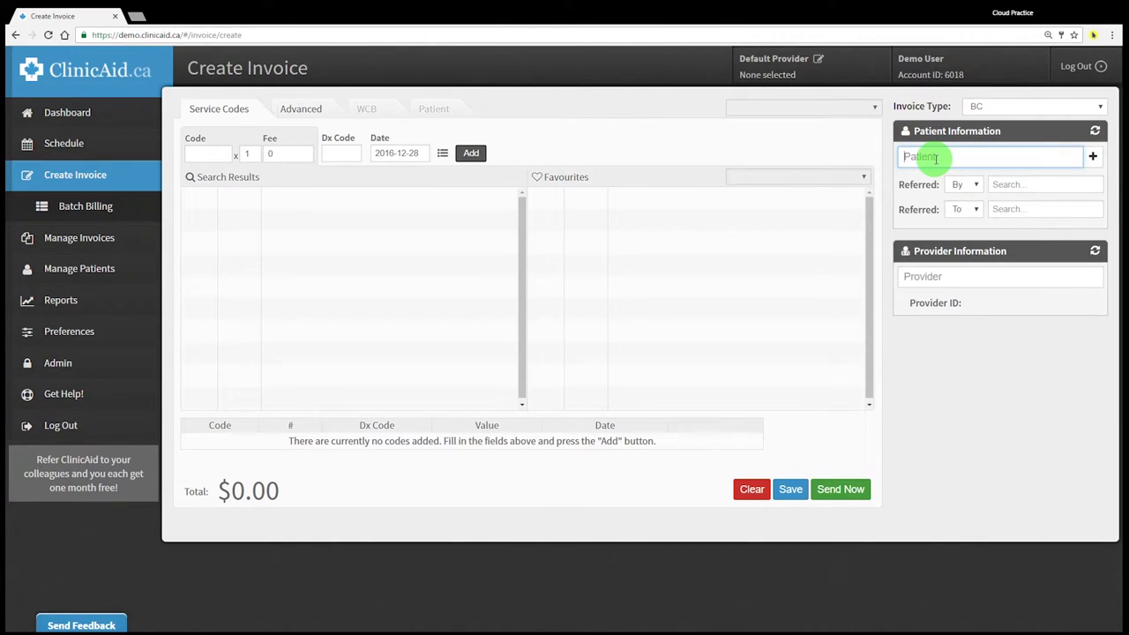
text(1)
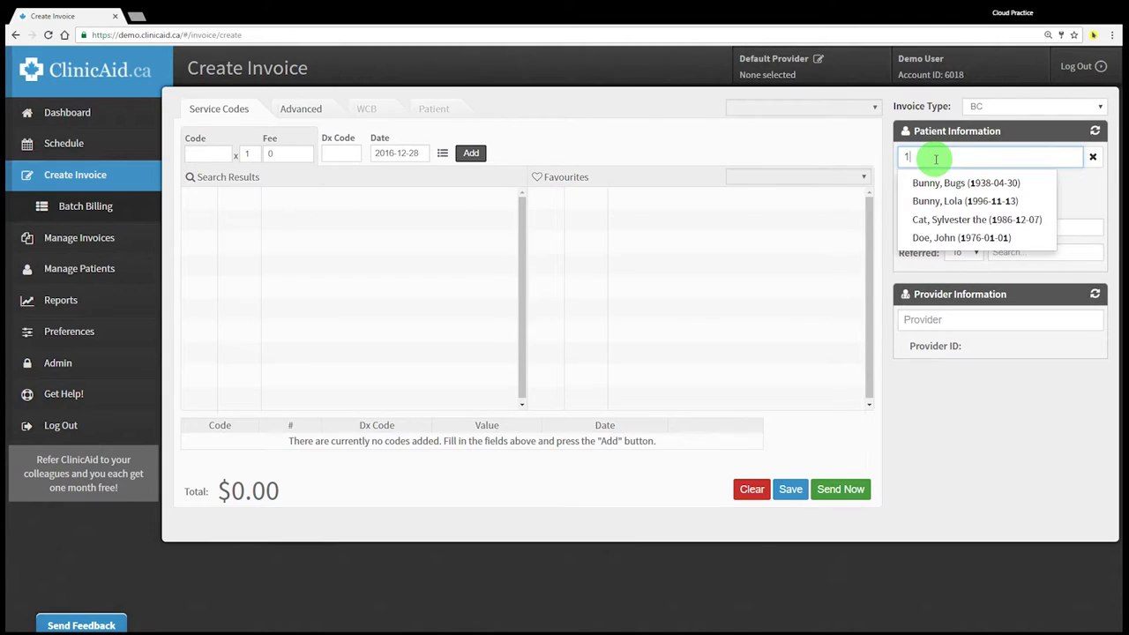
click(945, 236)
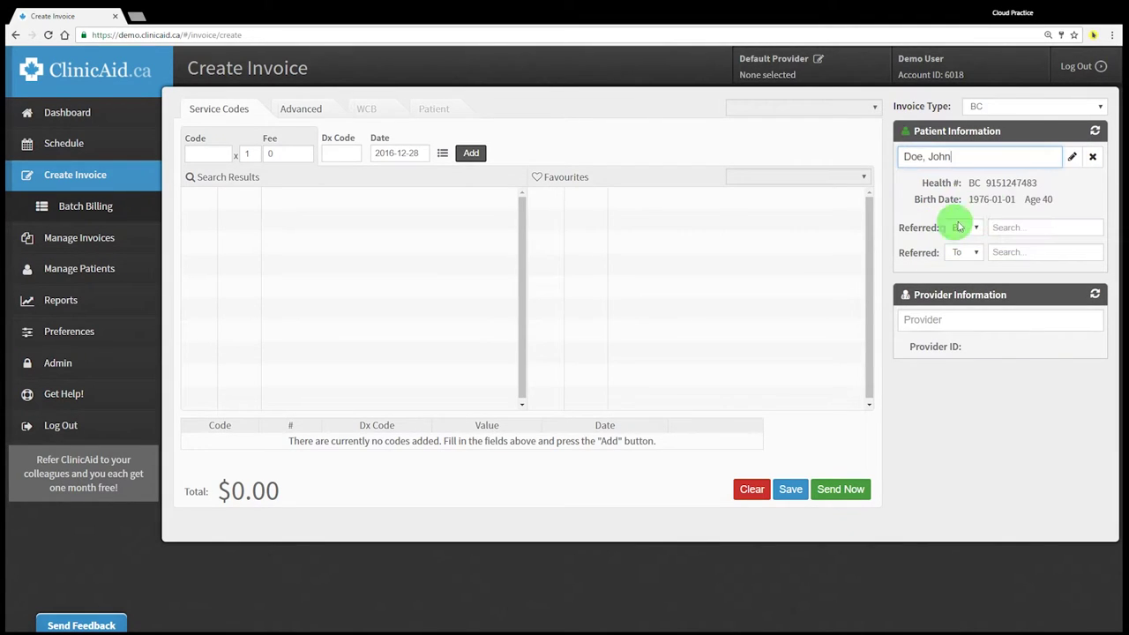
click(1090, 156)
Create a male patient with name, health number and birth date 1958-12-01, then view Manage Patients
click(1092, 156)
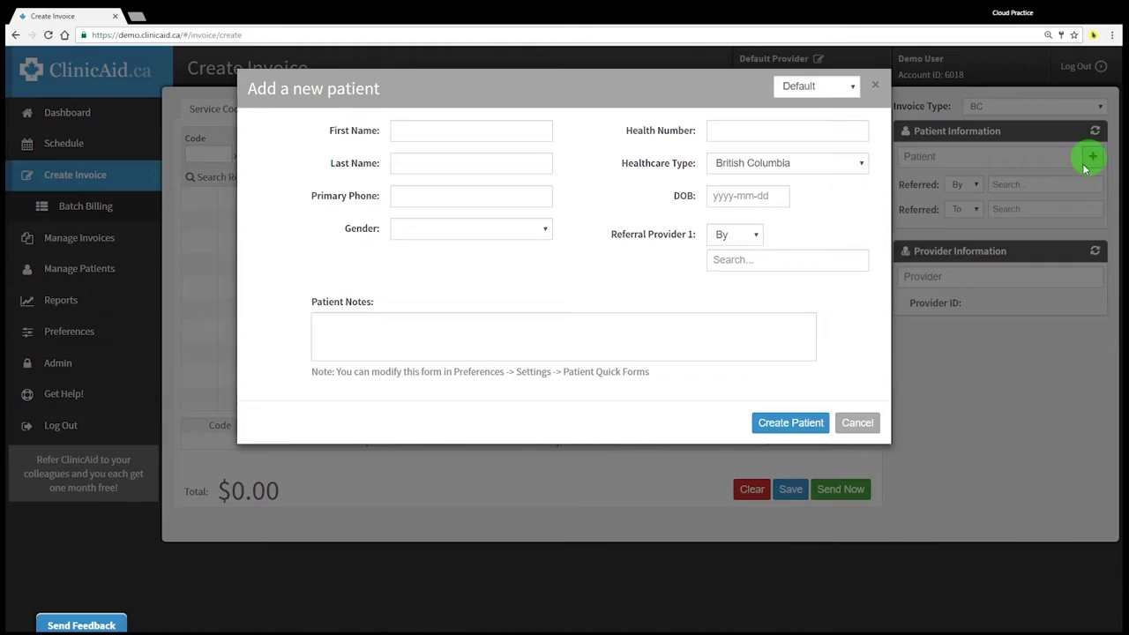
text(Speed)
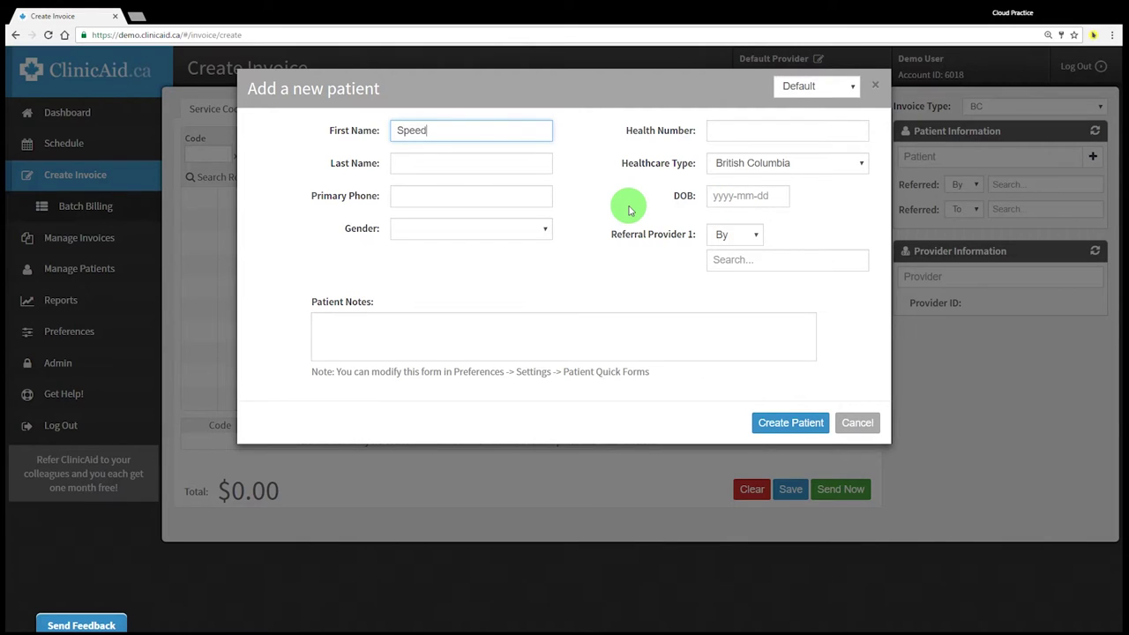
text(y)
key(Tab)
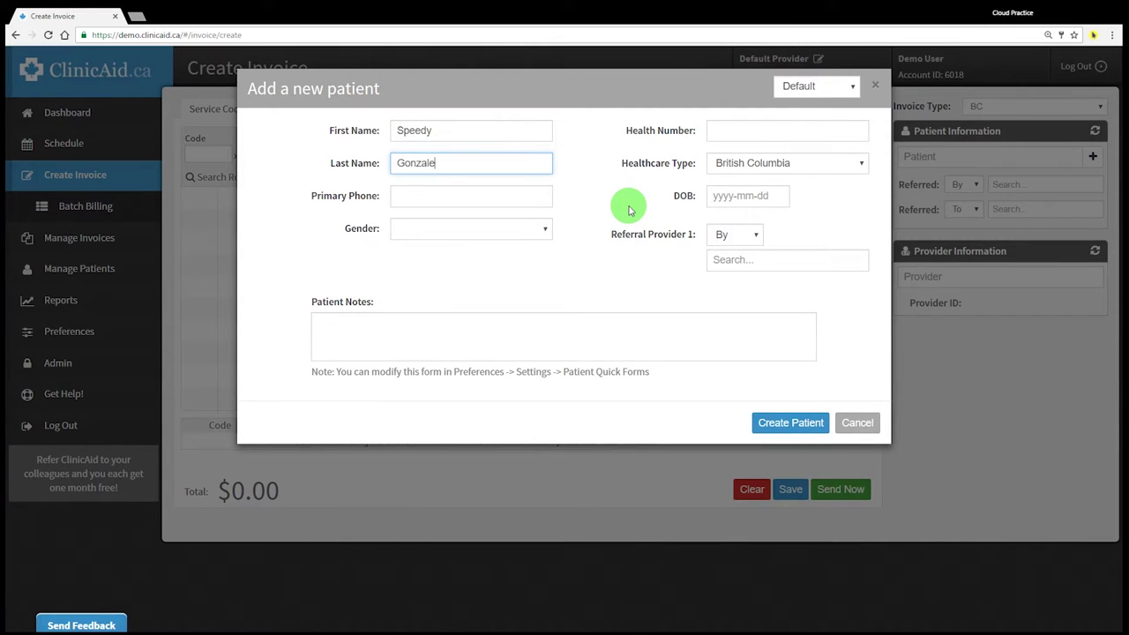
key(Tab)
key(Tab)
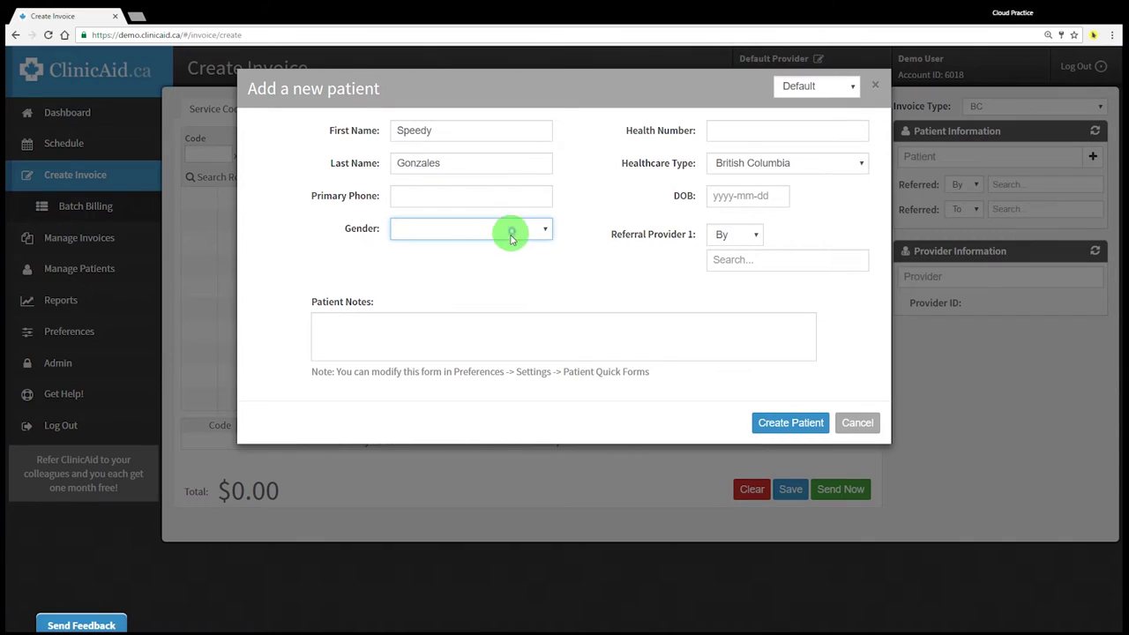
key(m)
click(737, 129)
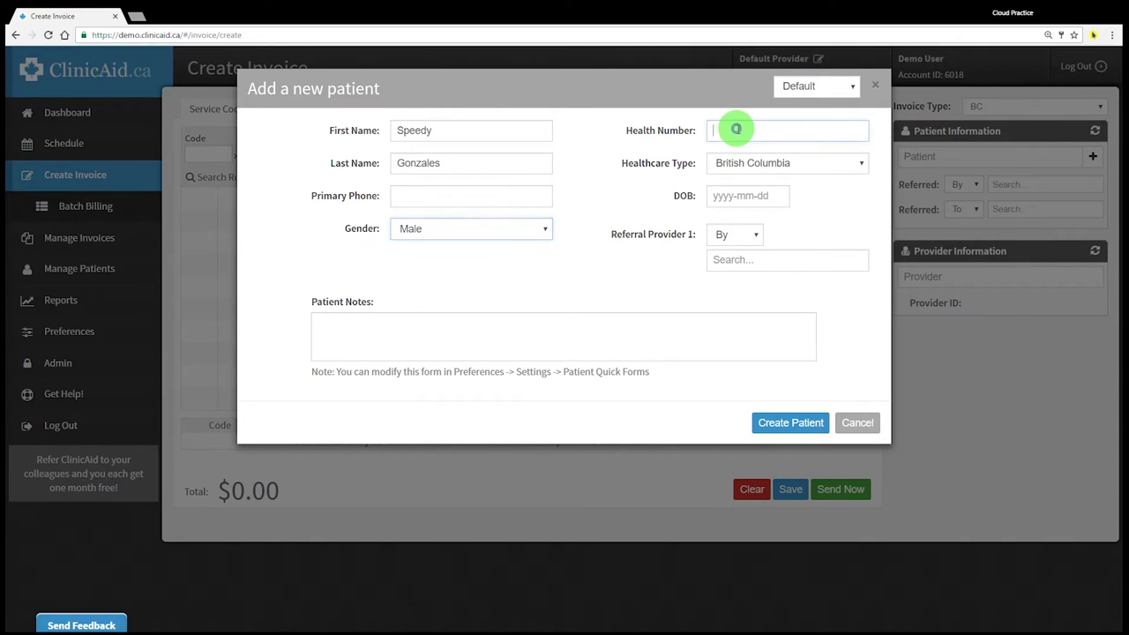
click(746, 200)
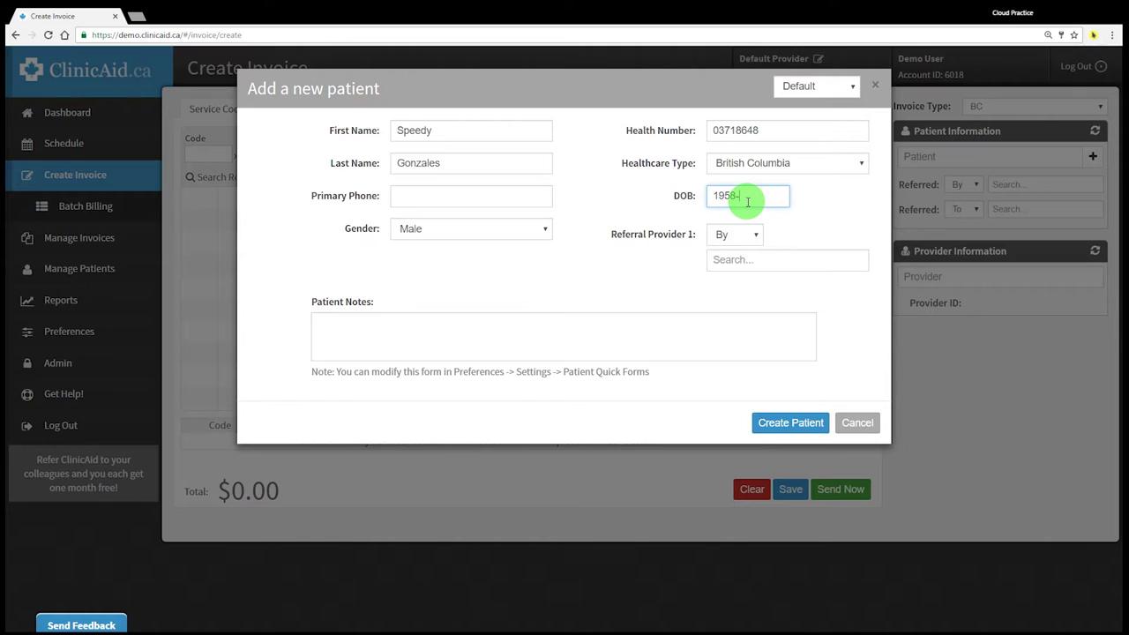
text(1958-12-01)
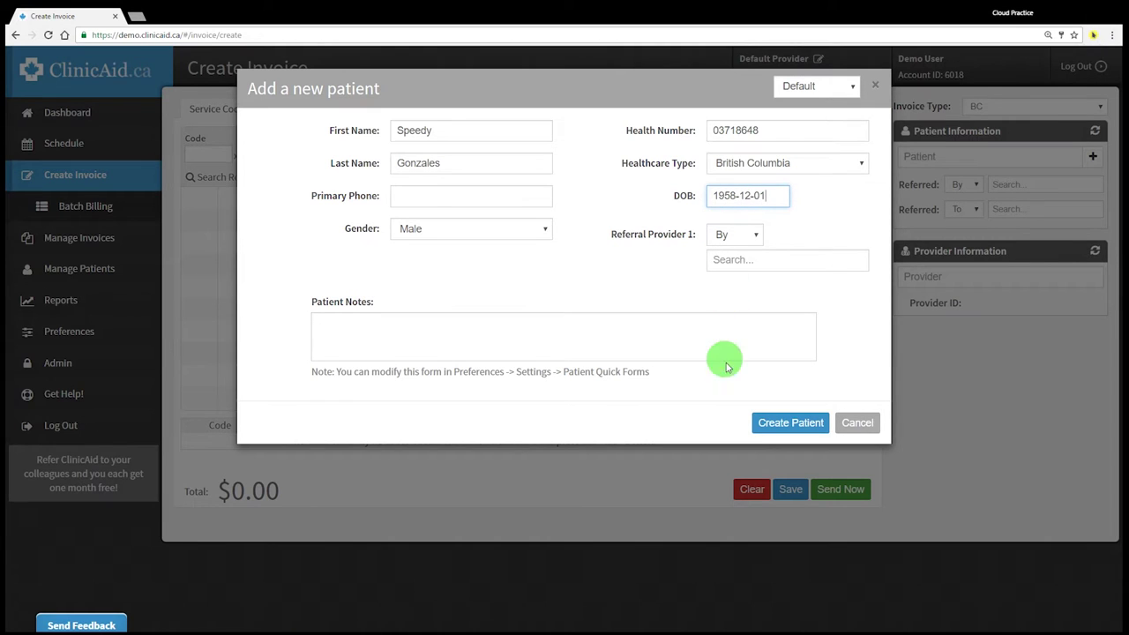
click(776, 423)
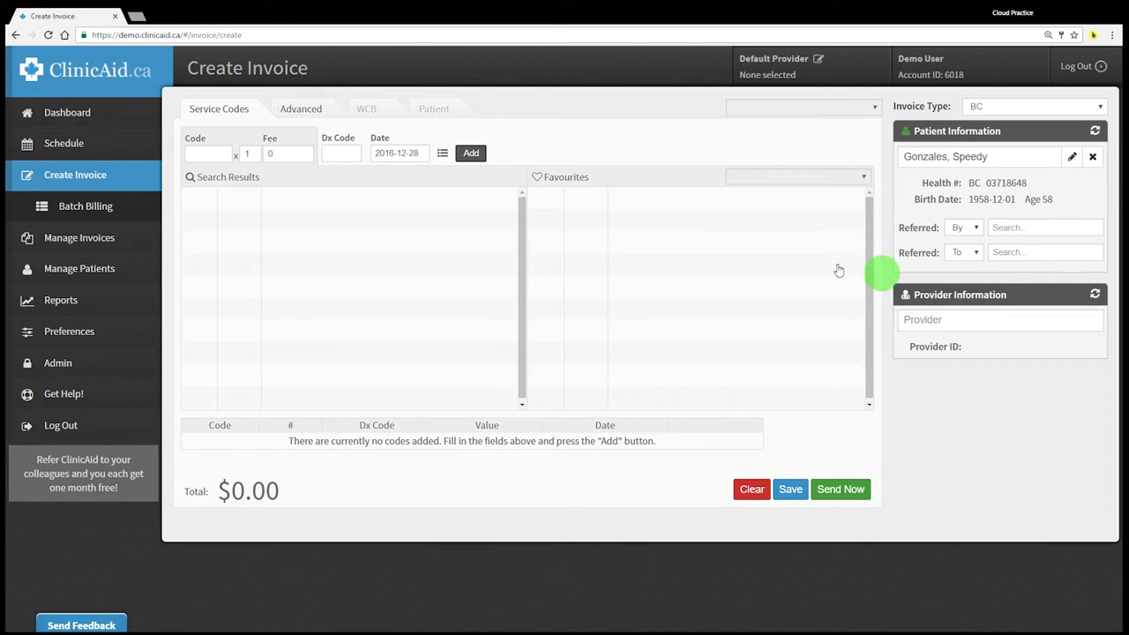
click(111, 269)
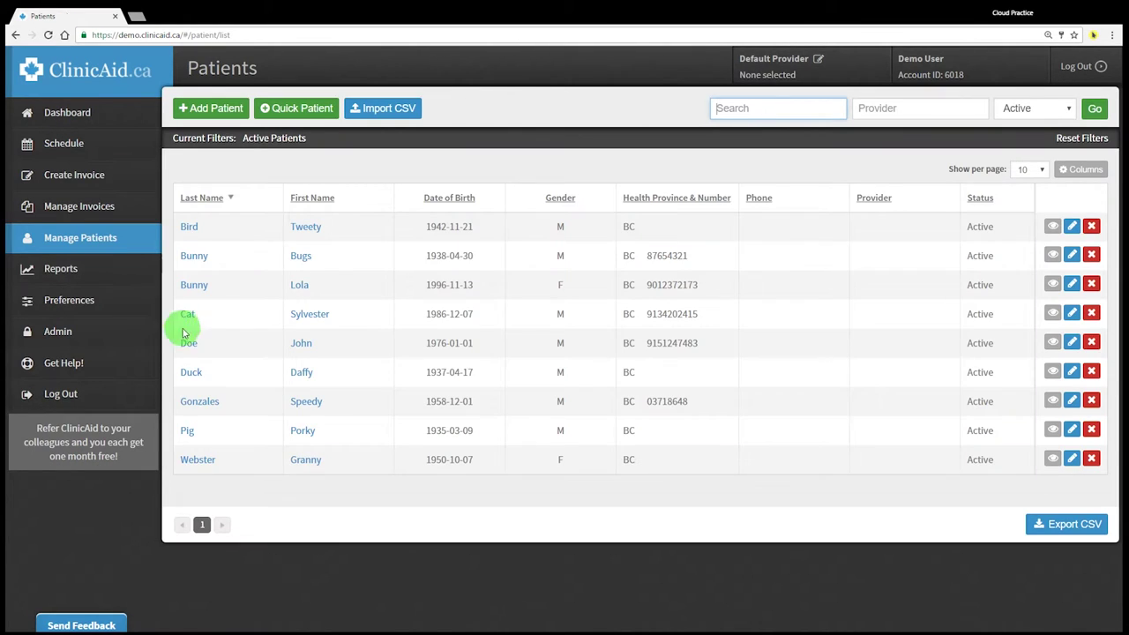
drag(340, 398, 171, 396)
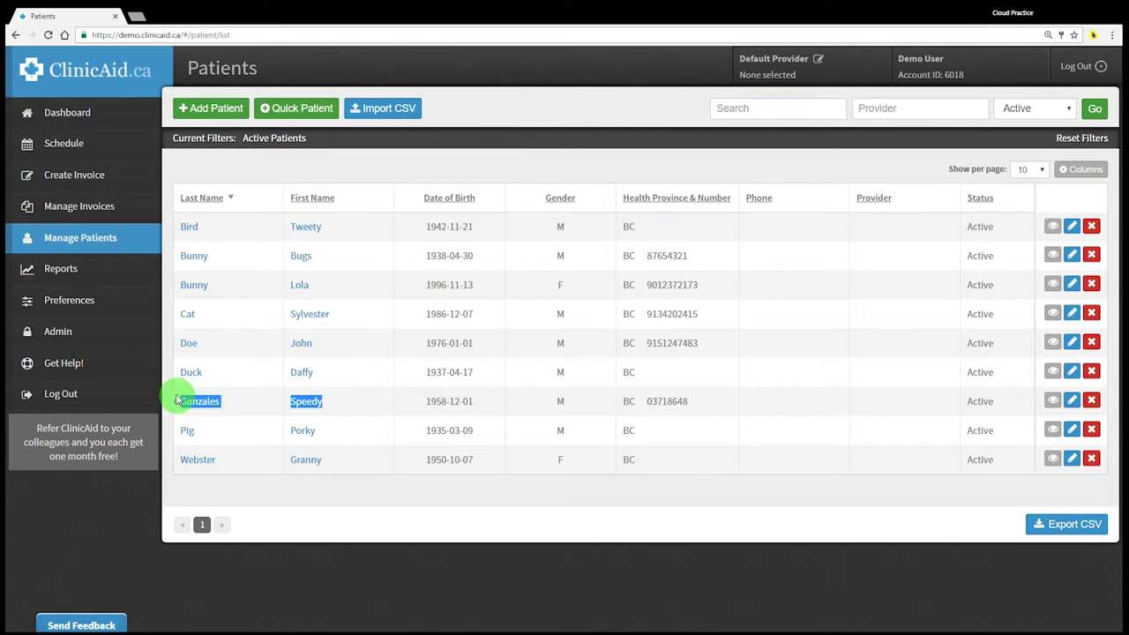
Start an invoice for the new patient found via 'sp' and choose the suggested billing provider (ID 98745)
click(80, 186)
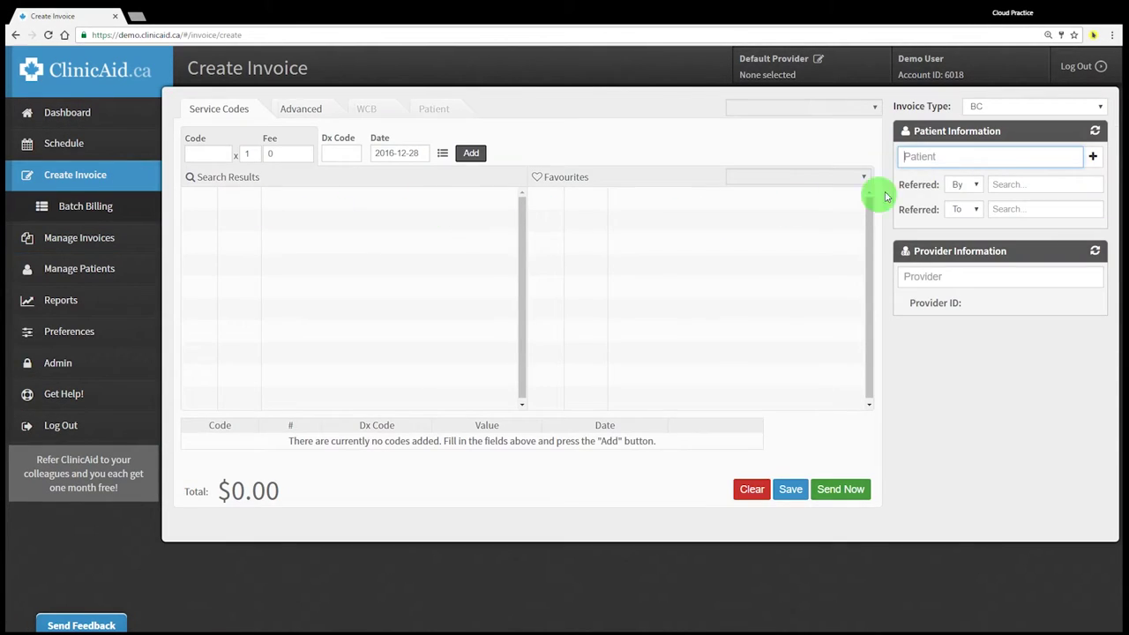
text(spee)
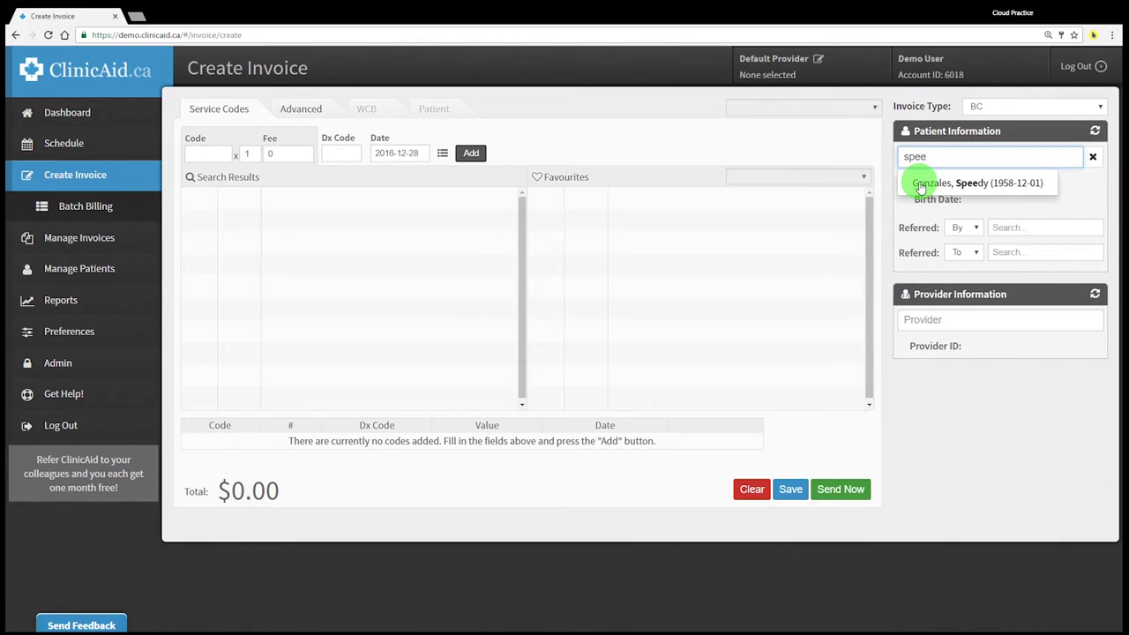
click(920, 187)
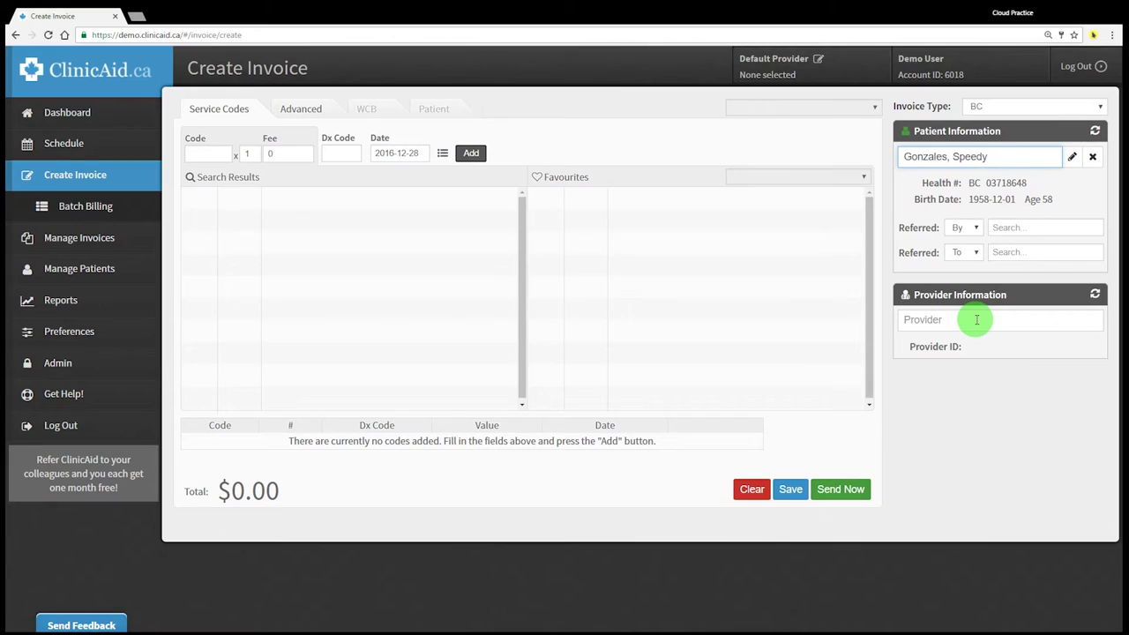
click(976, 319)
click(952, 347)
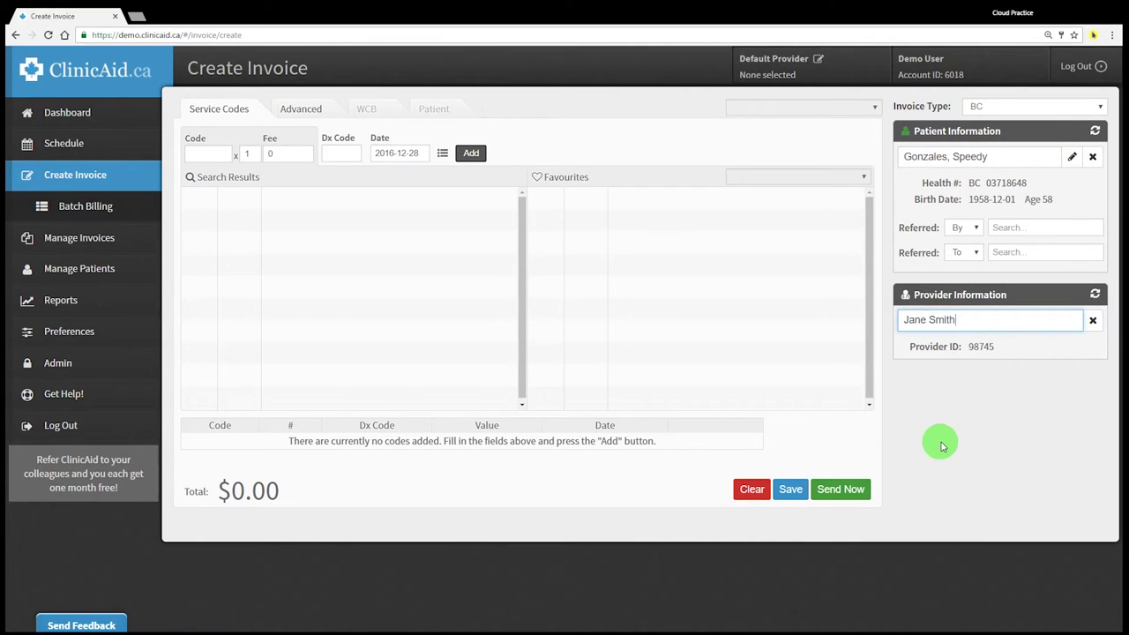
click(205, 155)
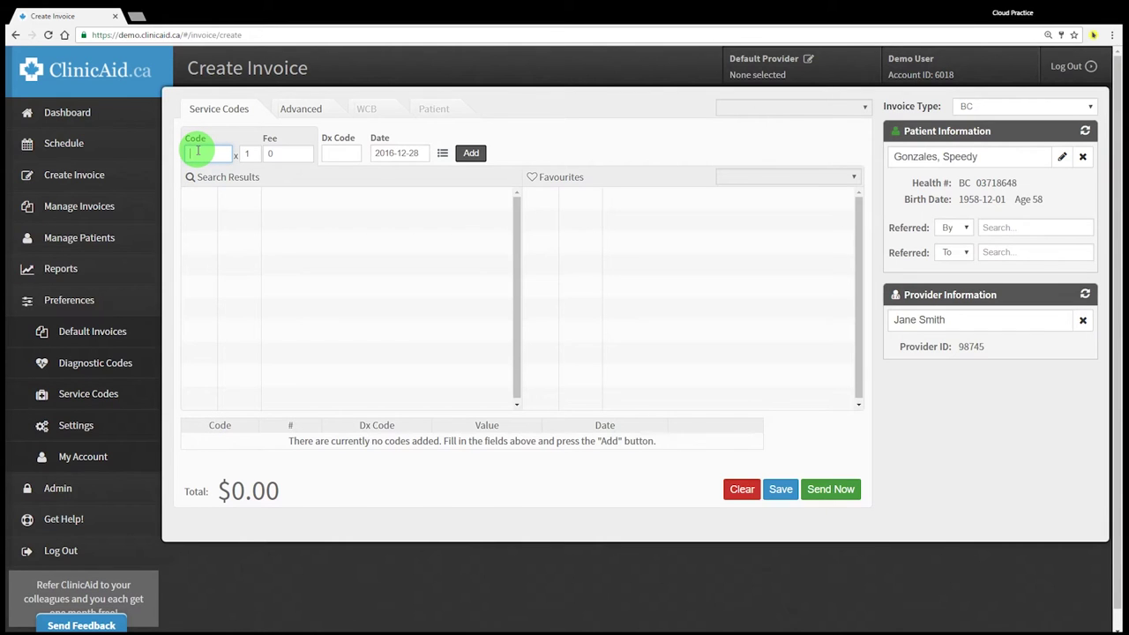
Enter service code 15300 (office visit, fee 33.14) on the invoice line
text(100)
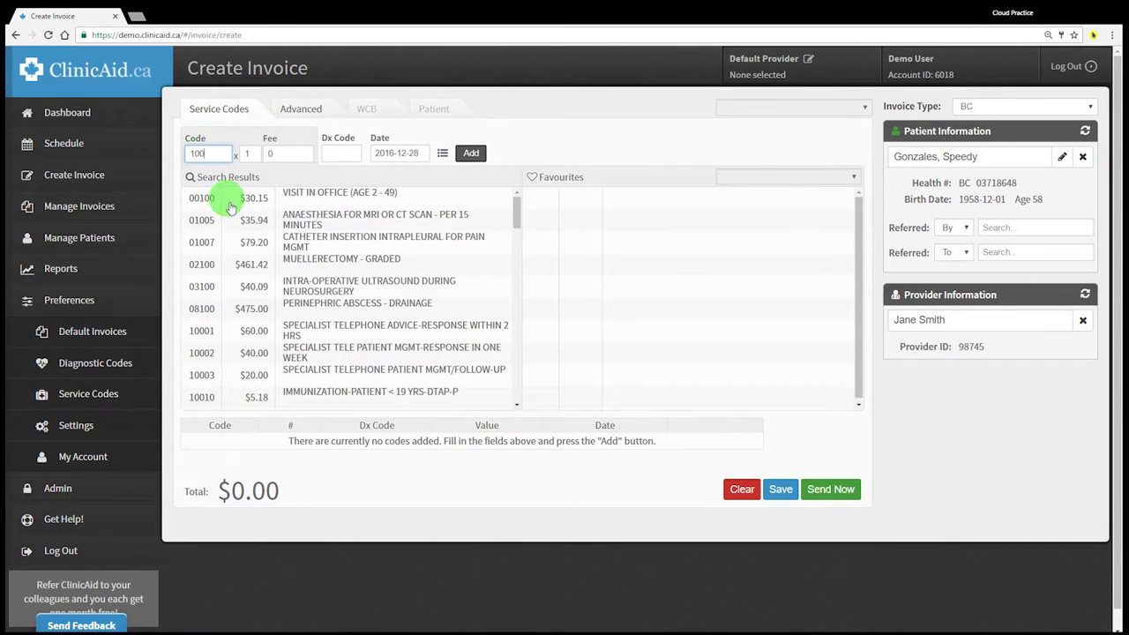
scroll(233, 214, down, 3)
scroll(234, 214, up, 3)
key(BackSpace)
key(BackSpace)
text(5)
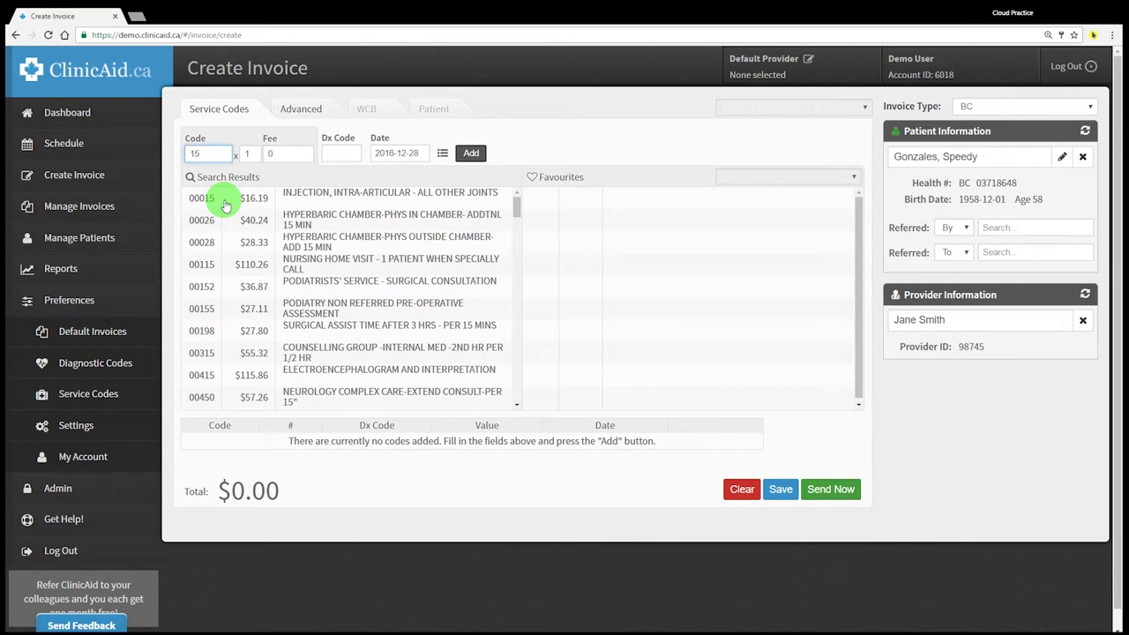
text(30)
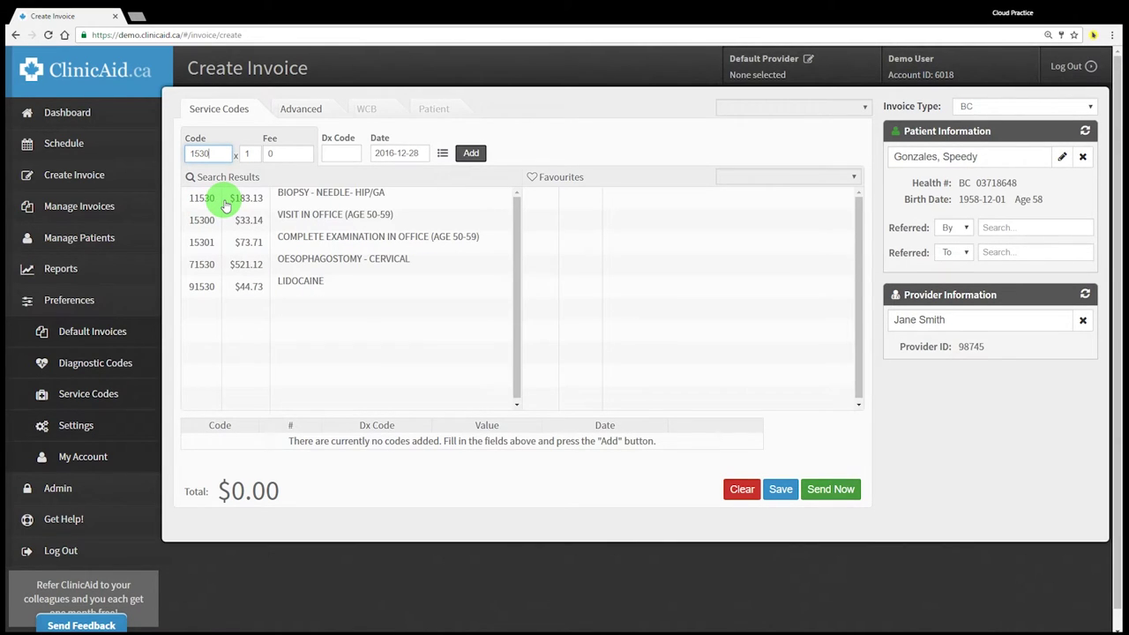
click(198, 225)
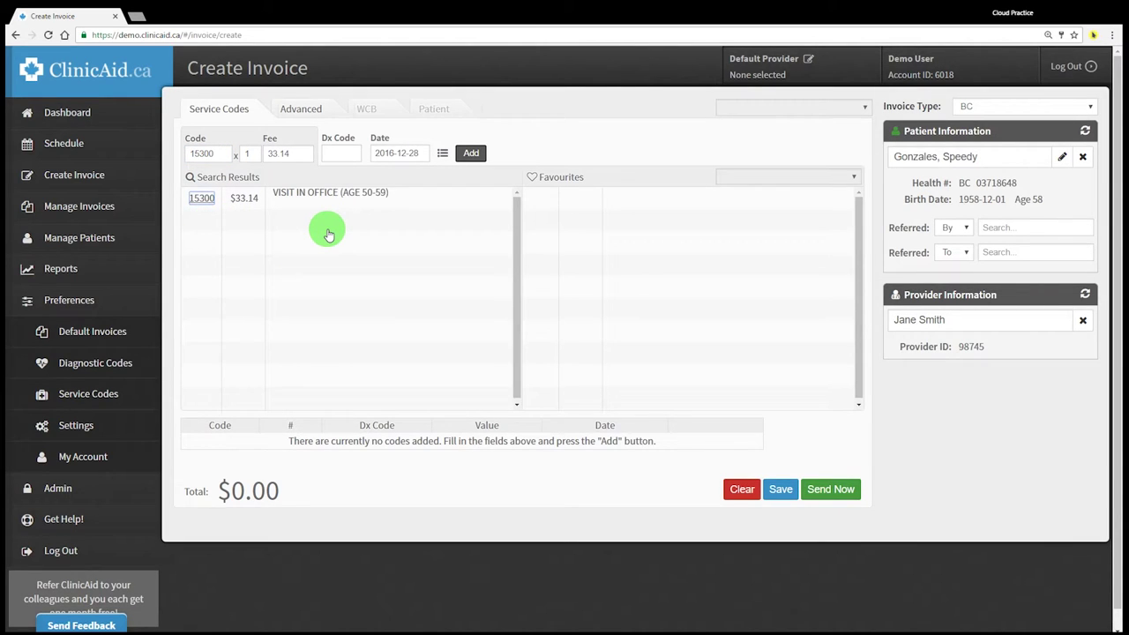
Add diagnosis 7840 HEADACHE and set the service date to 2016-12-13
key(Tab)
key(Tab)
key(Tab)
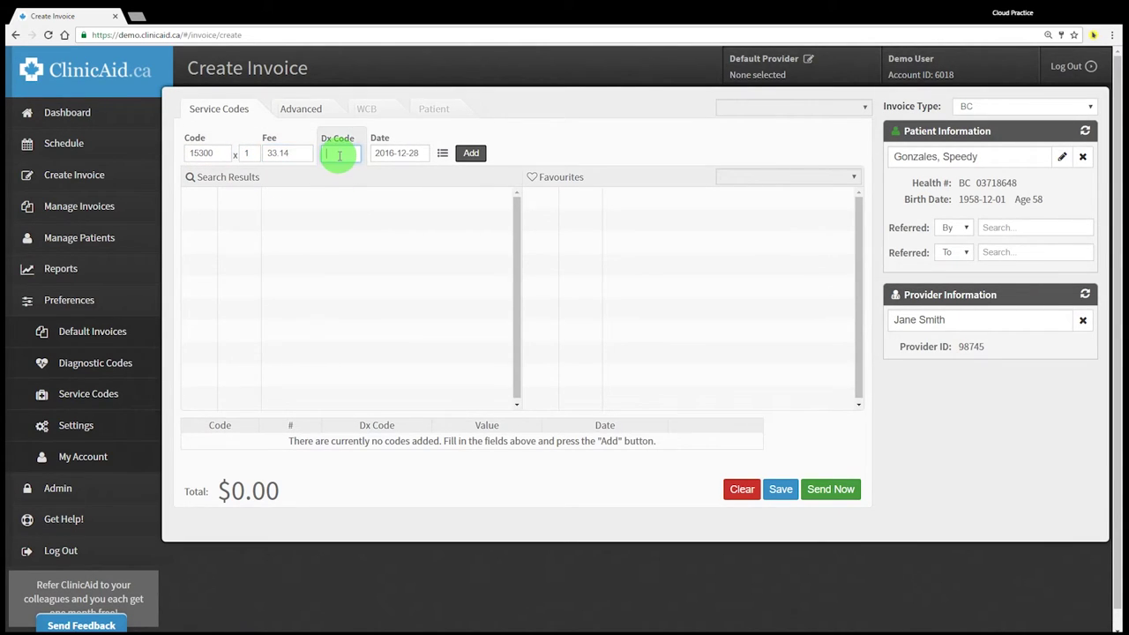
text(headach)
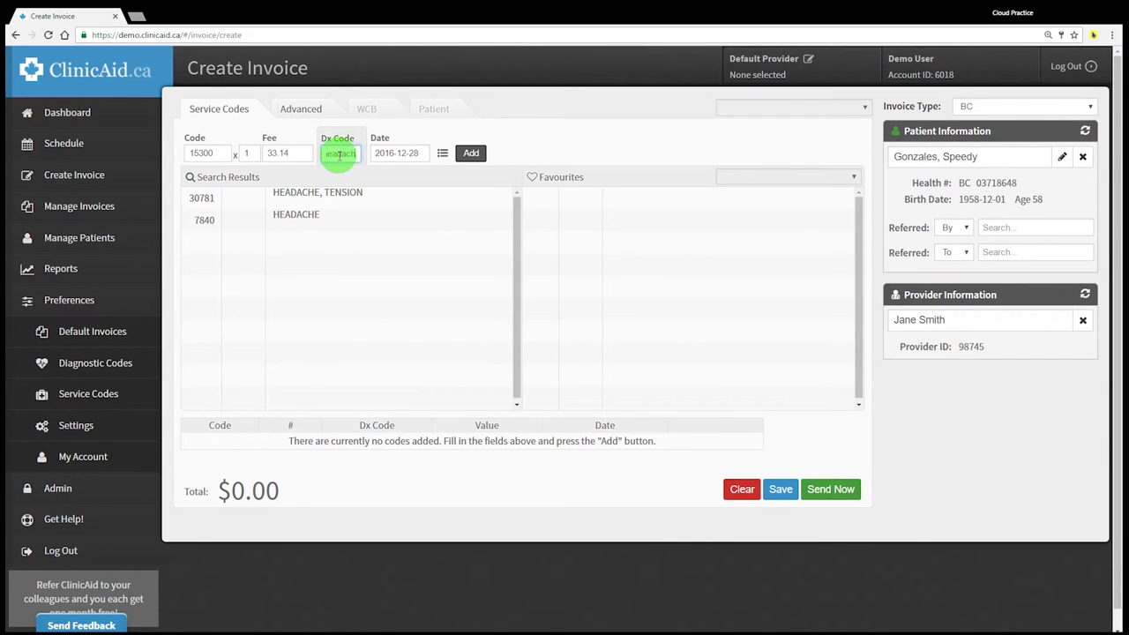
click(204, 219)
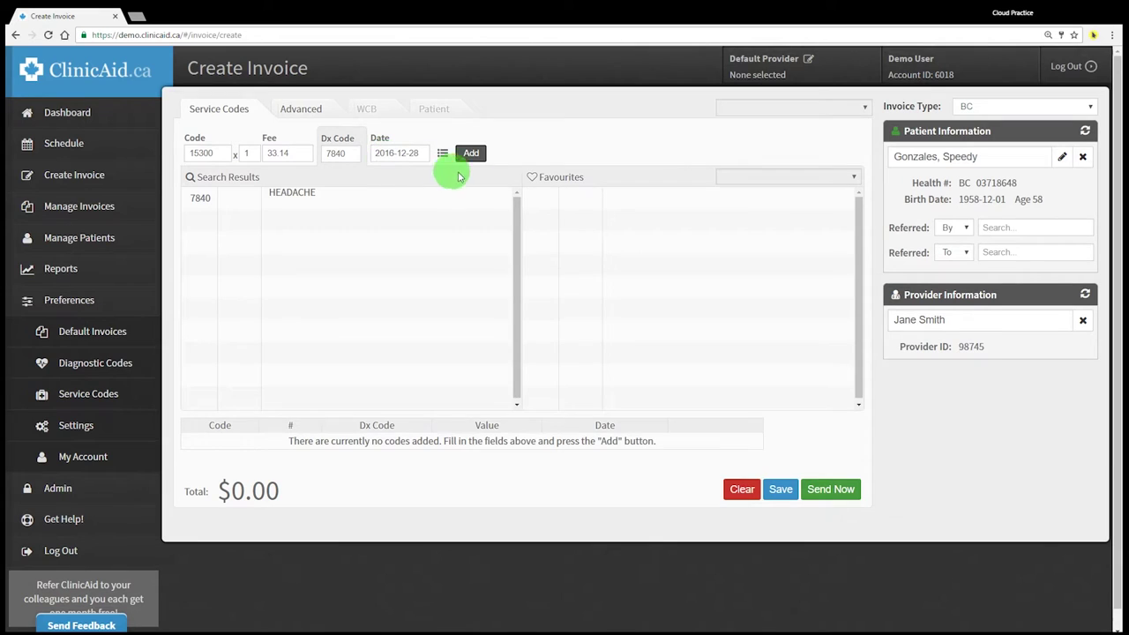
drag(536, 177, 578, 177)
click(584, 179)
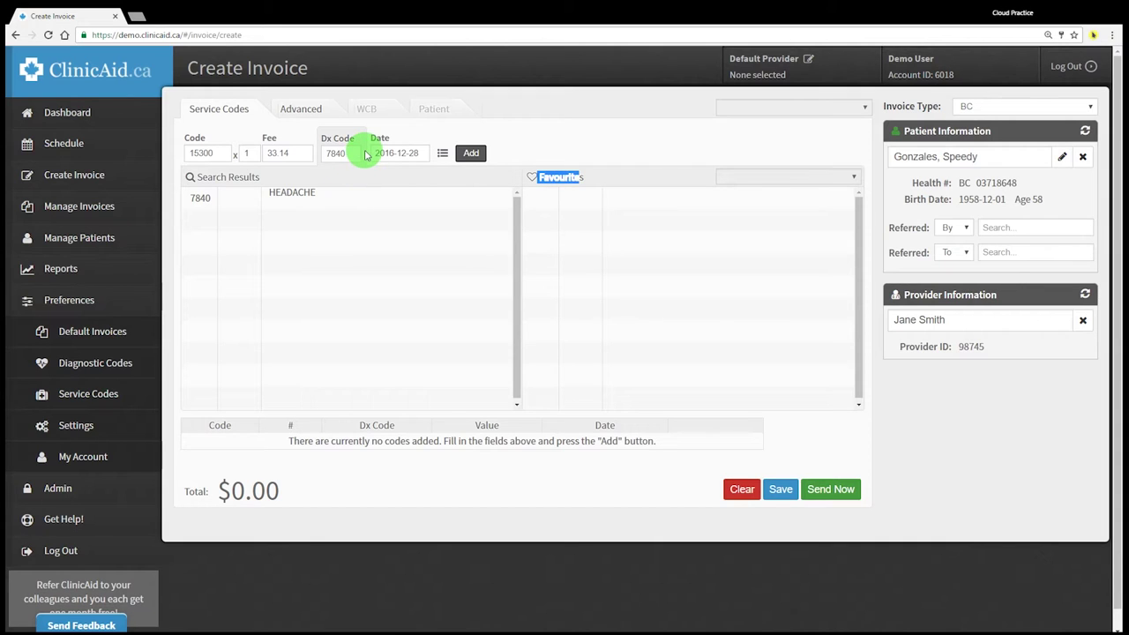
click(396, 154)
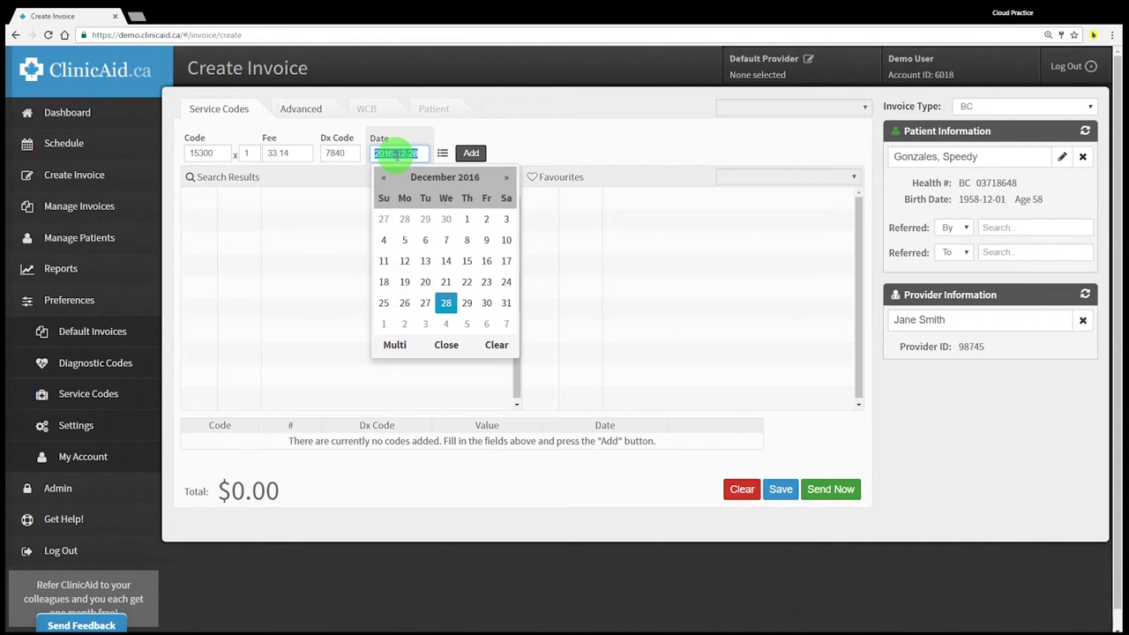
click(426, 261)
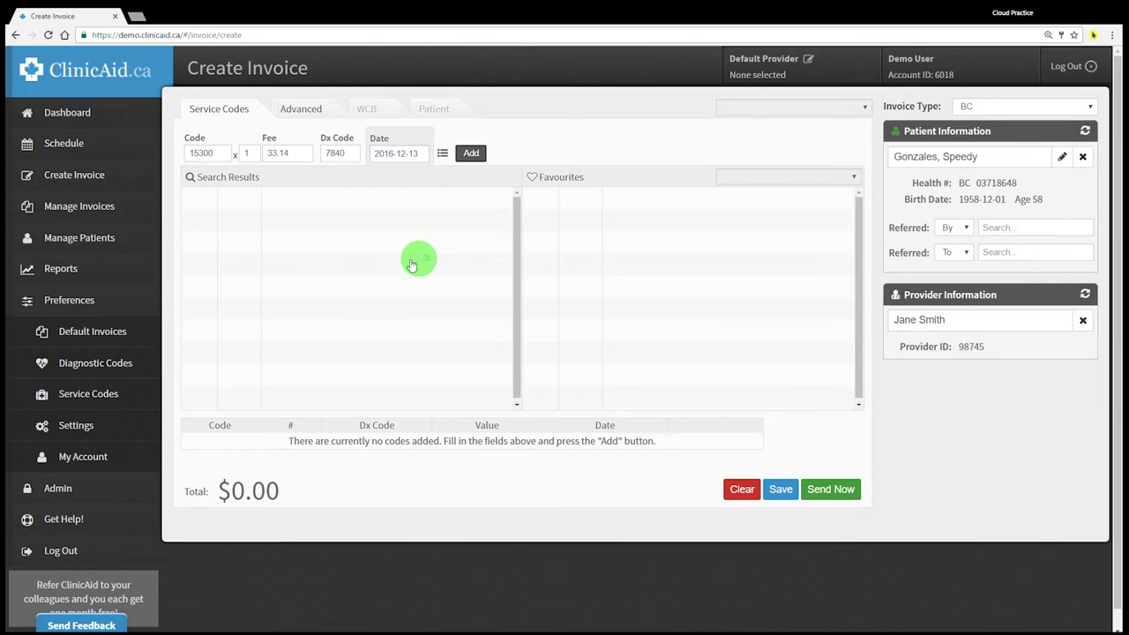
click(471, 154)
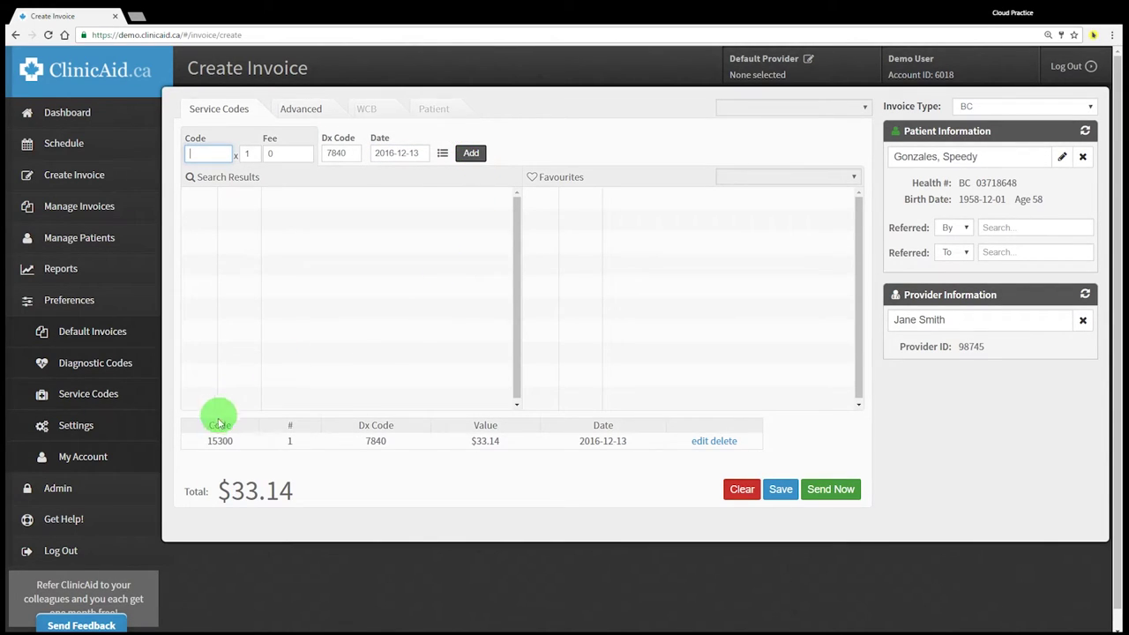
drag(201, 445, 633, 447)
click(587, 481)
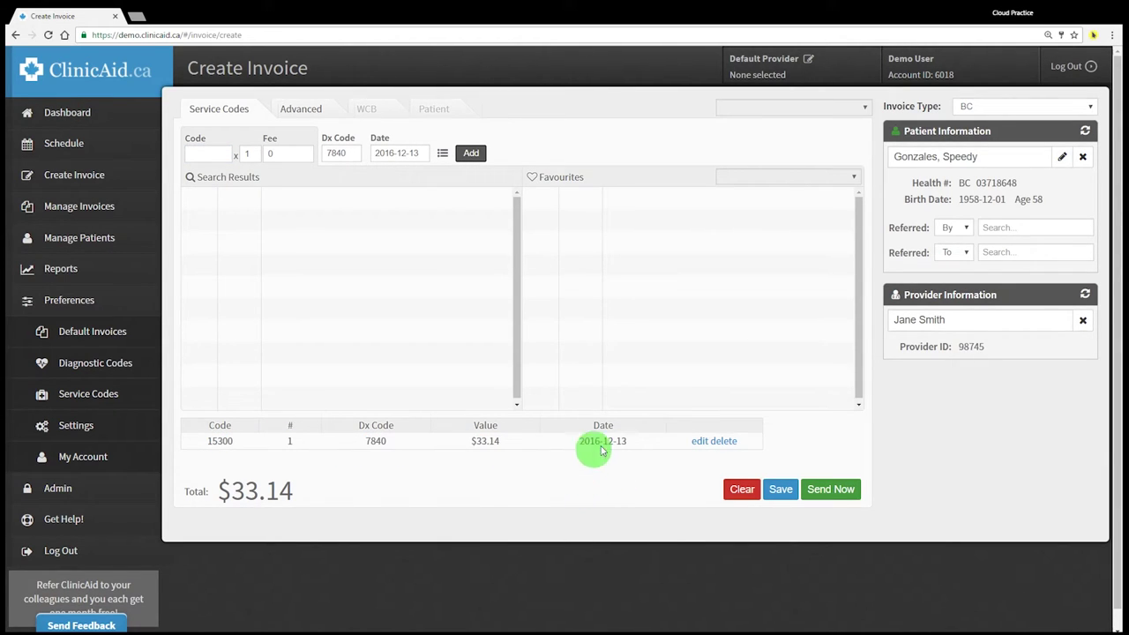
click(784, 495)
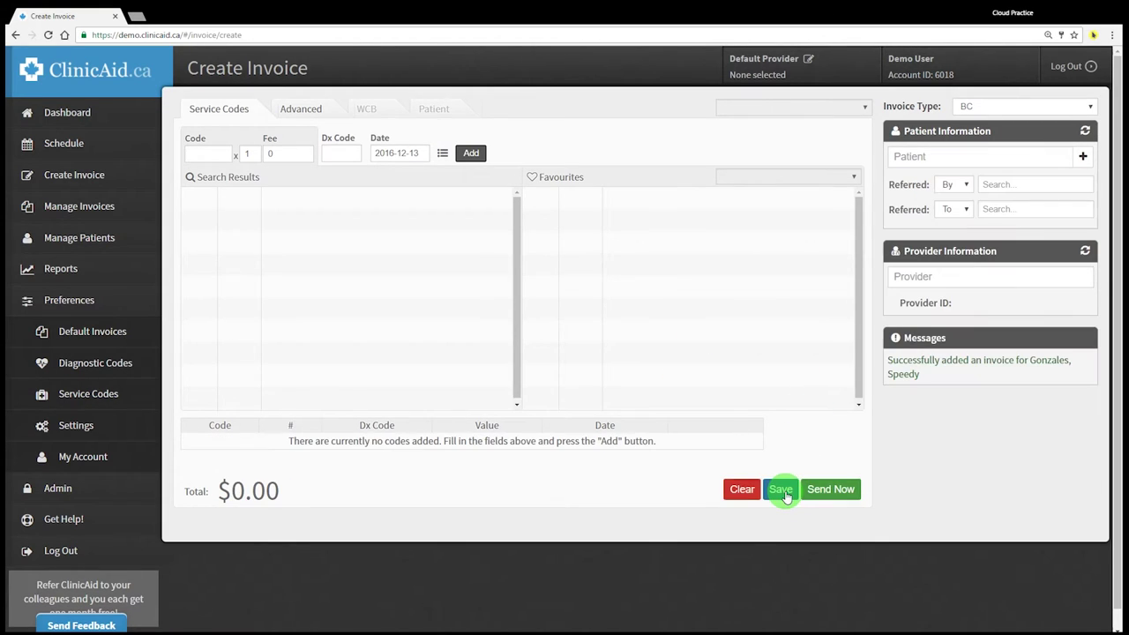
triple_click(896, 364)
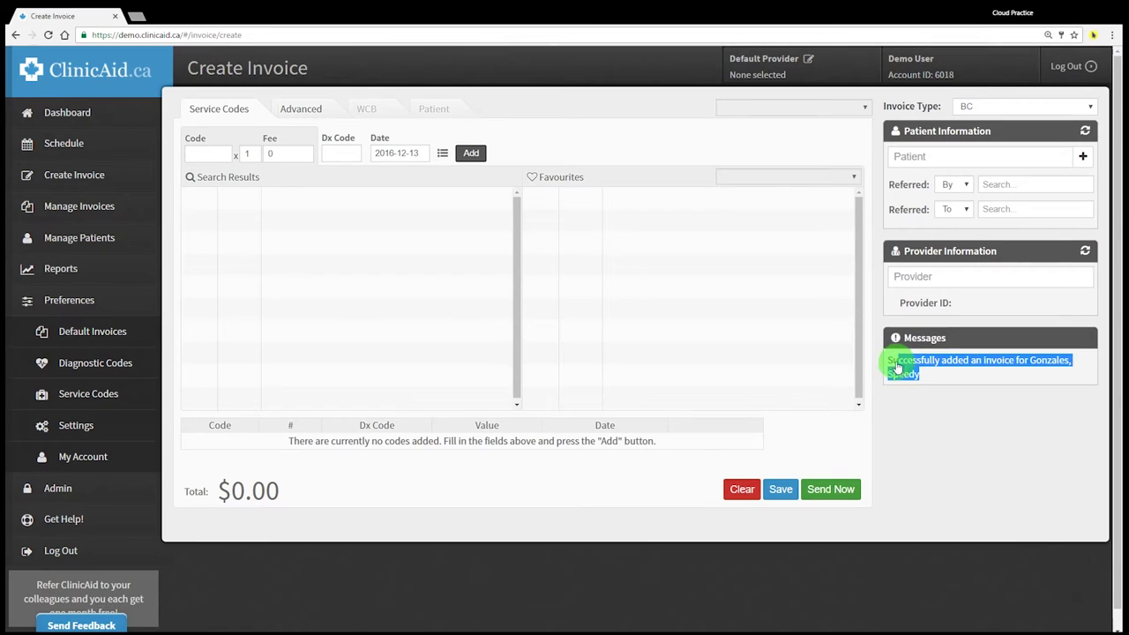
click(917, 415)
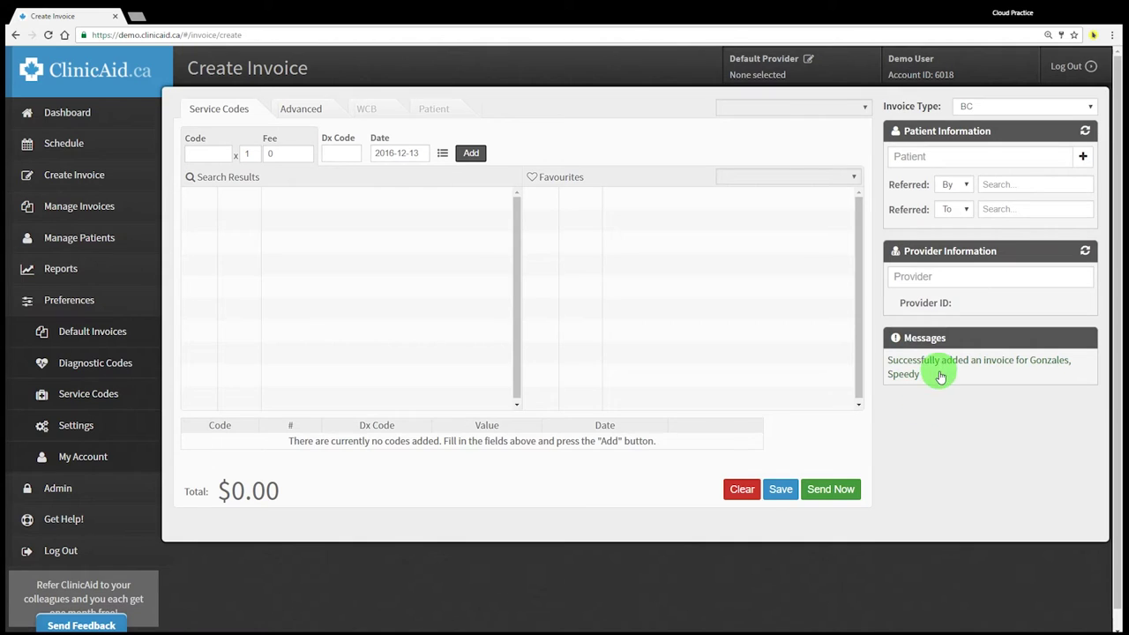
Load the patient found via 'spe' and review their 2016-12-13 invoice under Previous Invoices
click(906, 157)
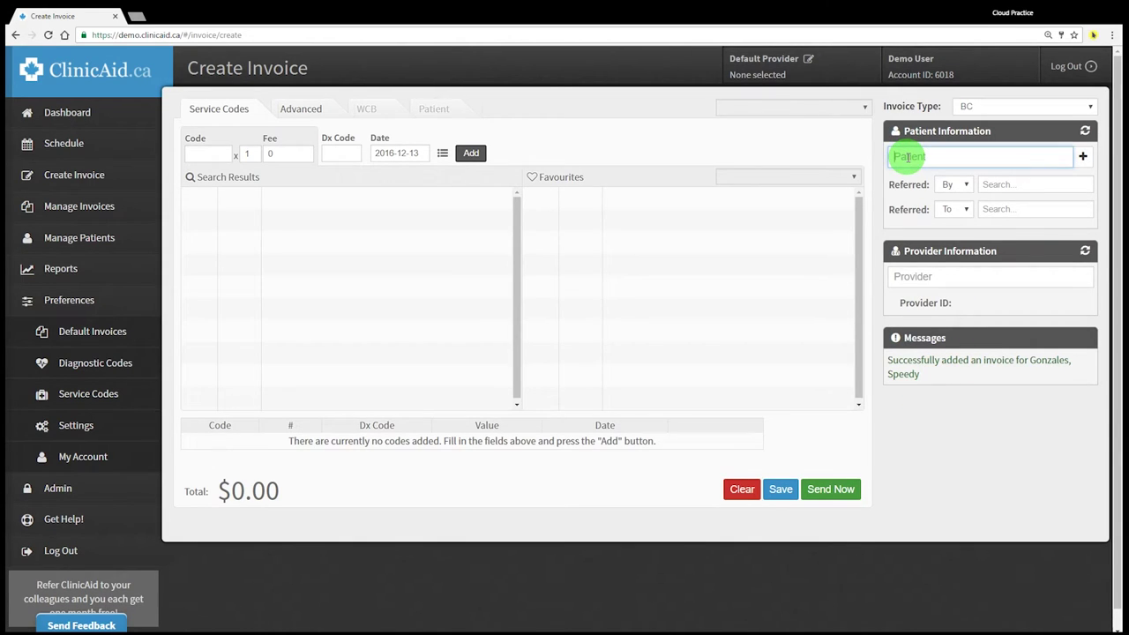
text(speed)
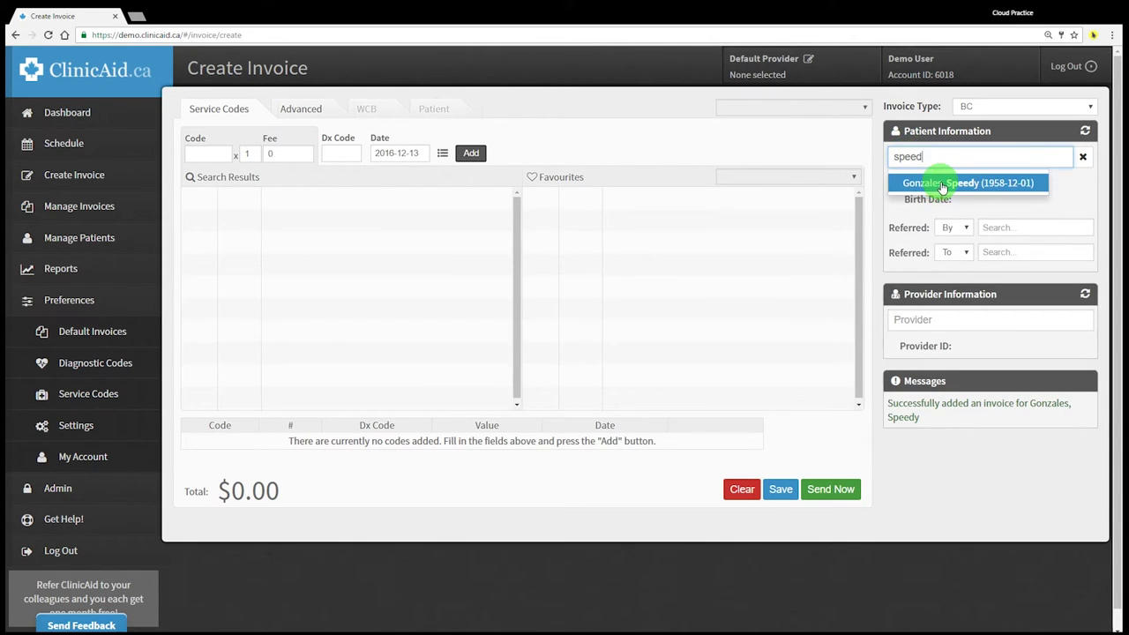
click(941, 186)
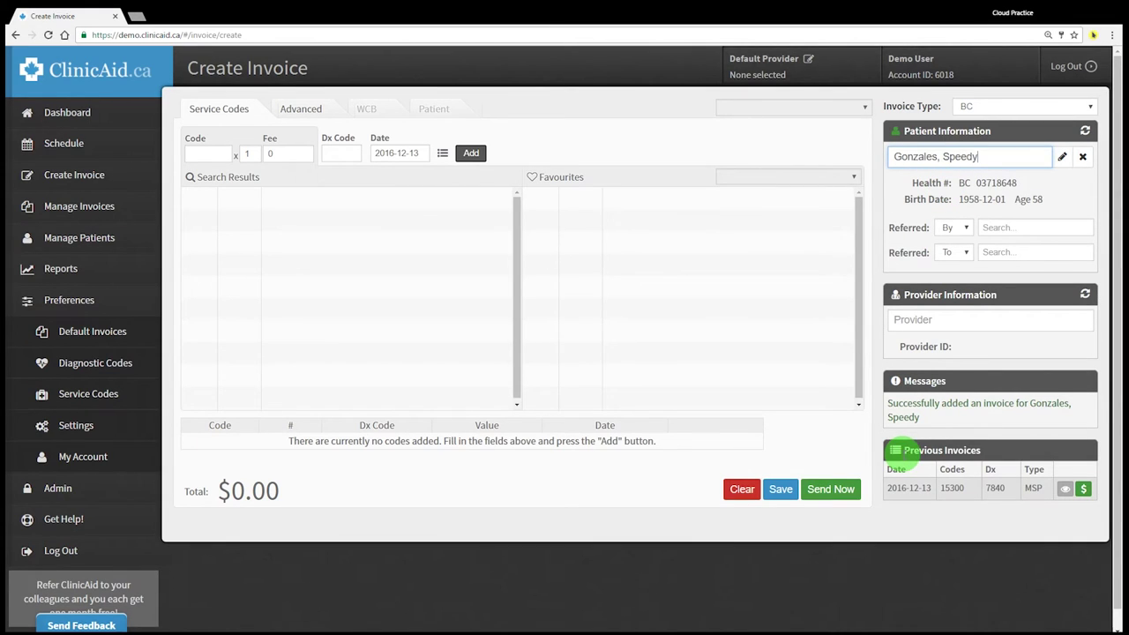
drag(898, 450, 1000, 459)
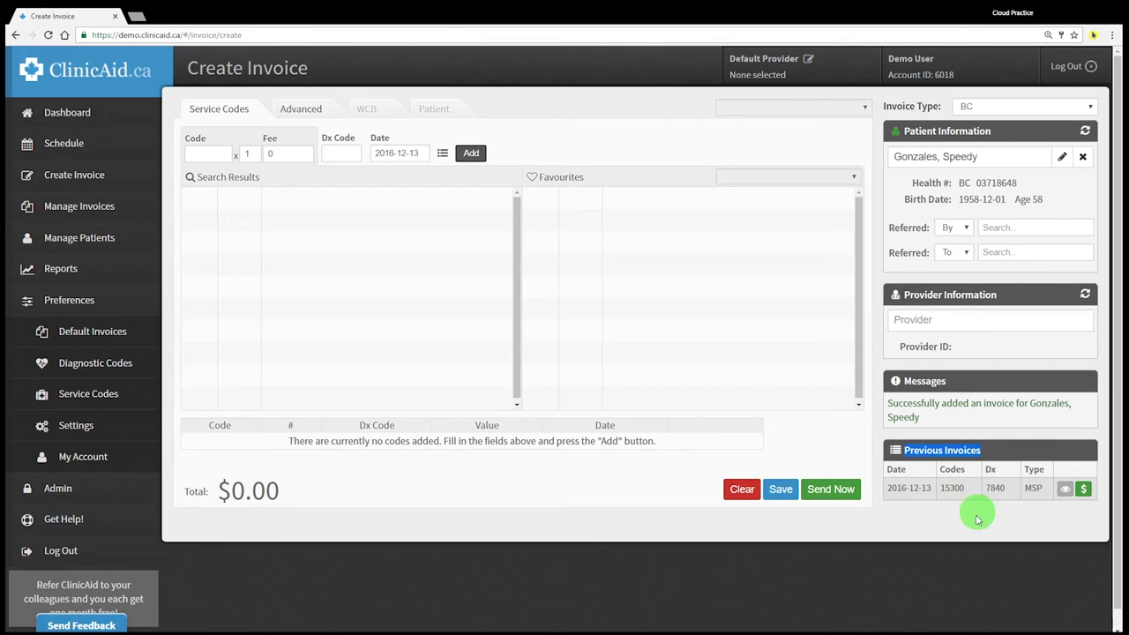
click(976, 520)
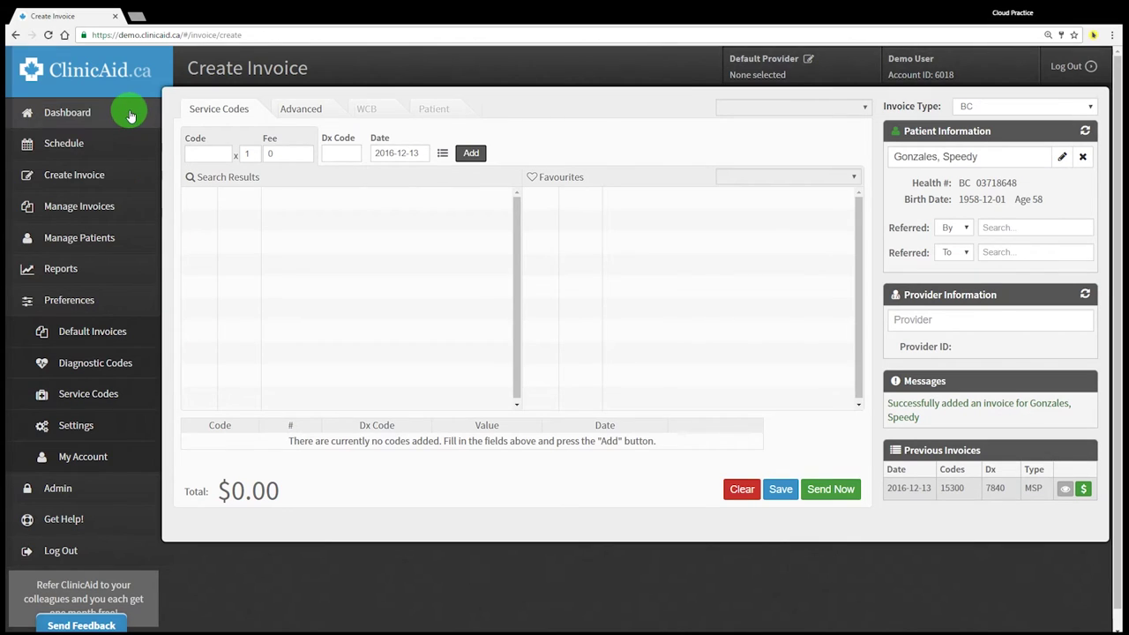
Open Manage Invoices, try the Patient filter, then start sending the $33.14 invoice and cancel
click(132, 208)
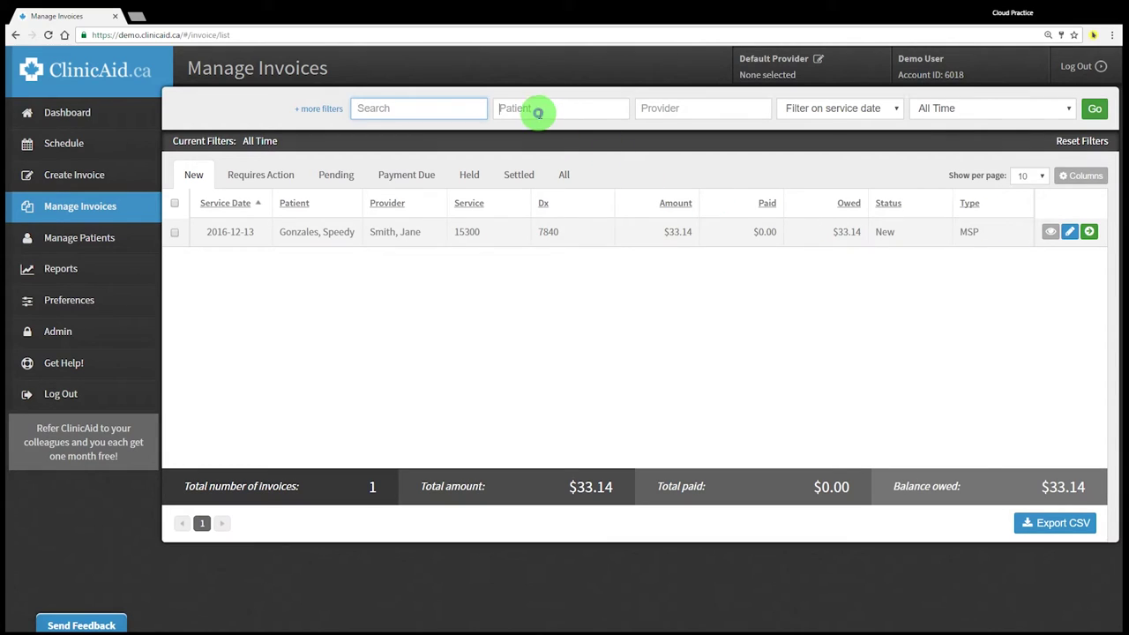
click(539, 112)
text(bug)
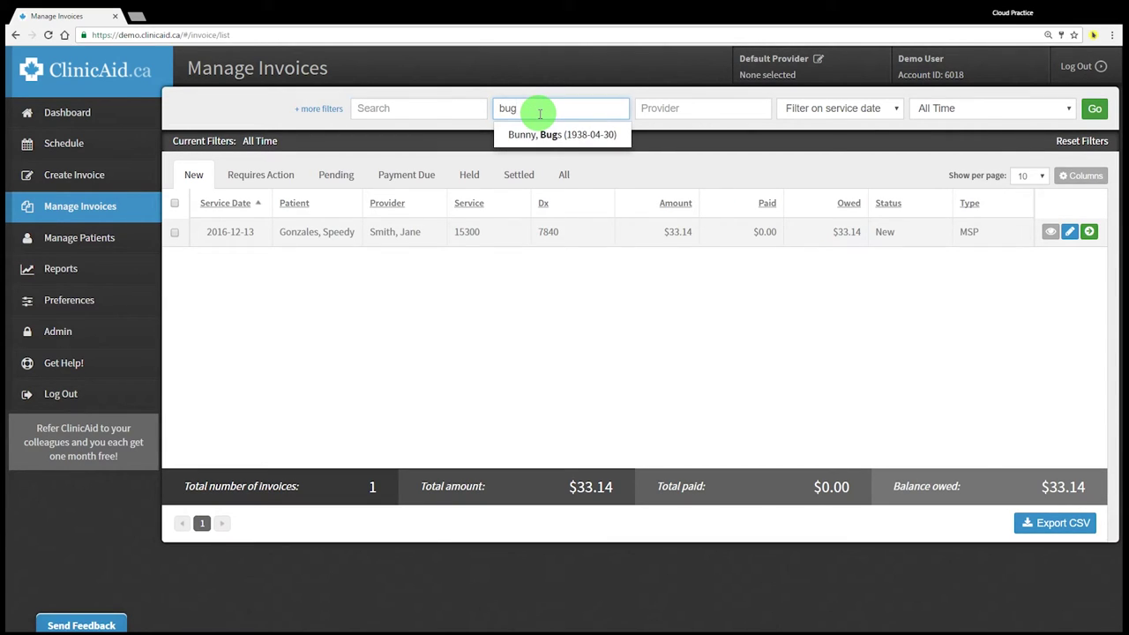
click(695, 142)
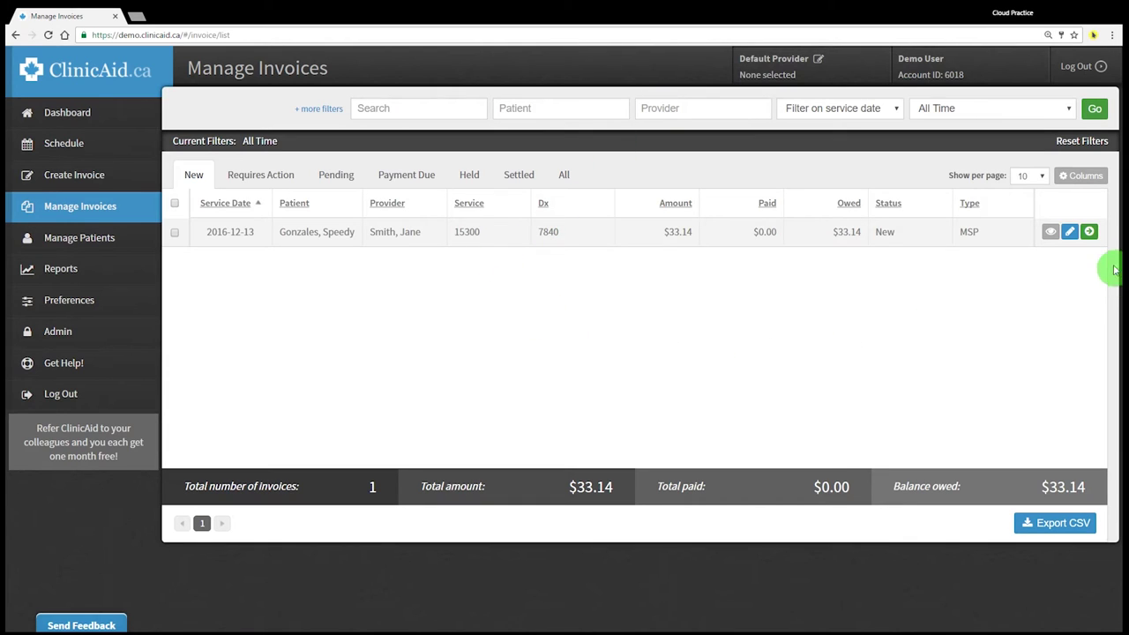
click(1089, 233)
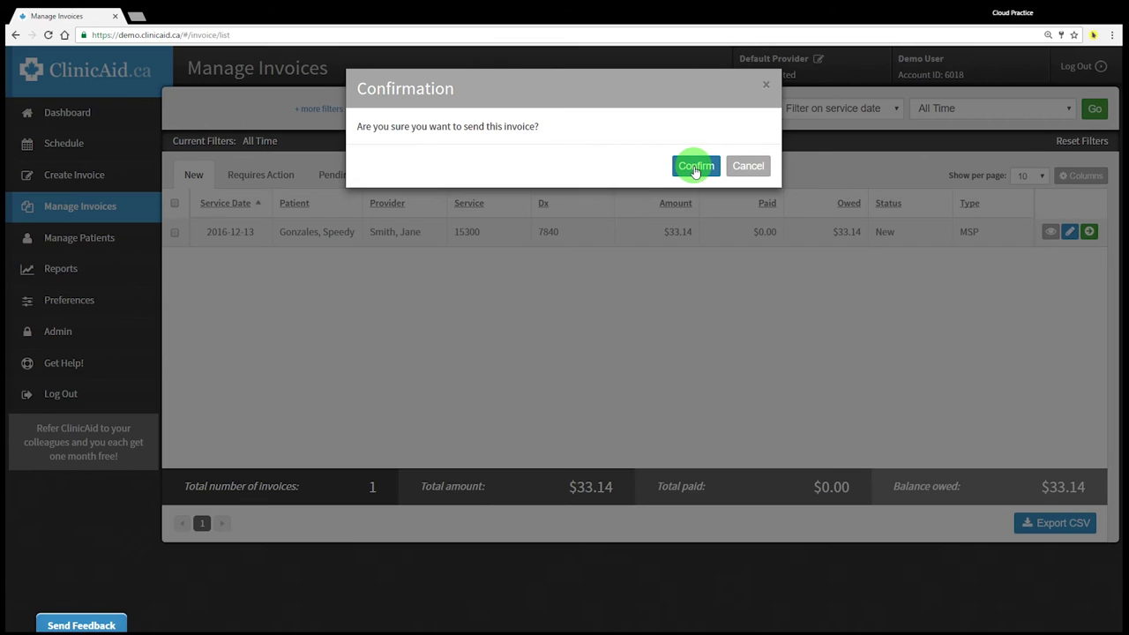
click(747, 166)
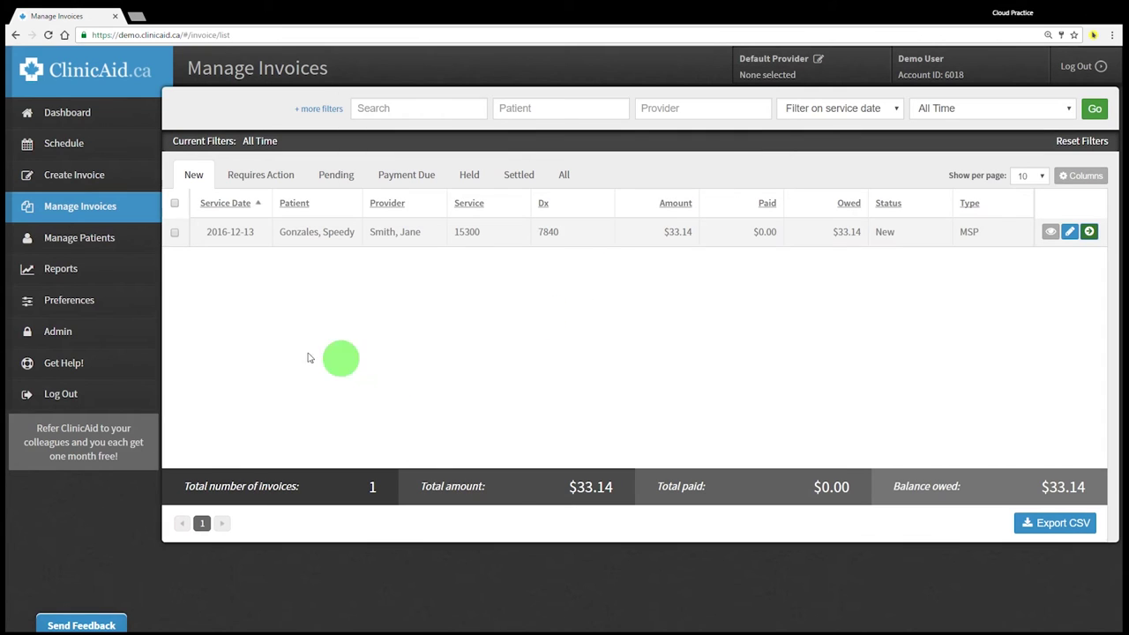
Tick the header checkbox to select every invoice in the New list
click(175, 204)
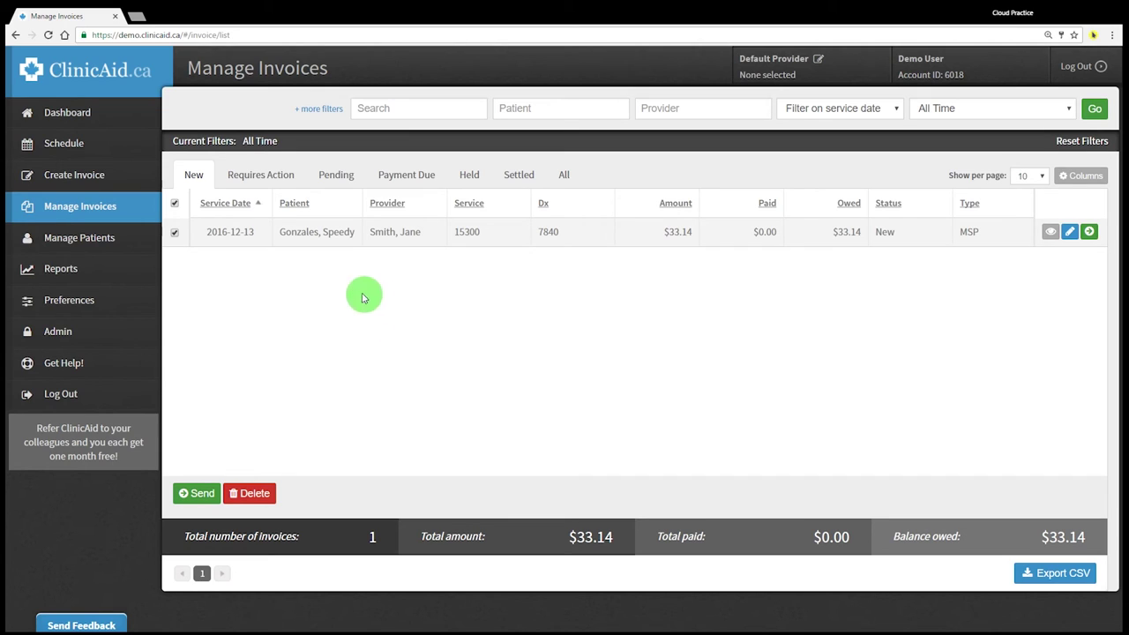
Check the empty Requires Action invoice list and compare it with the dashboard's Invoices Requiring Action
click(249, 180)
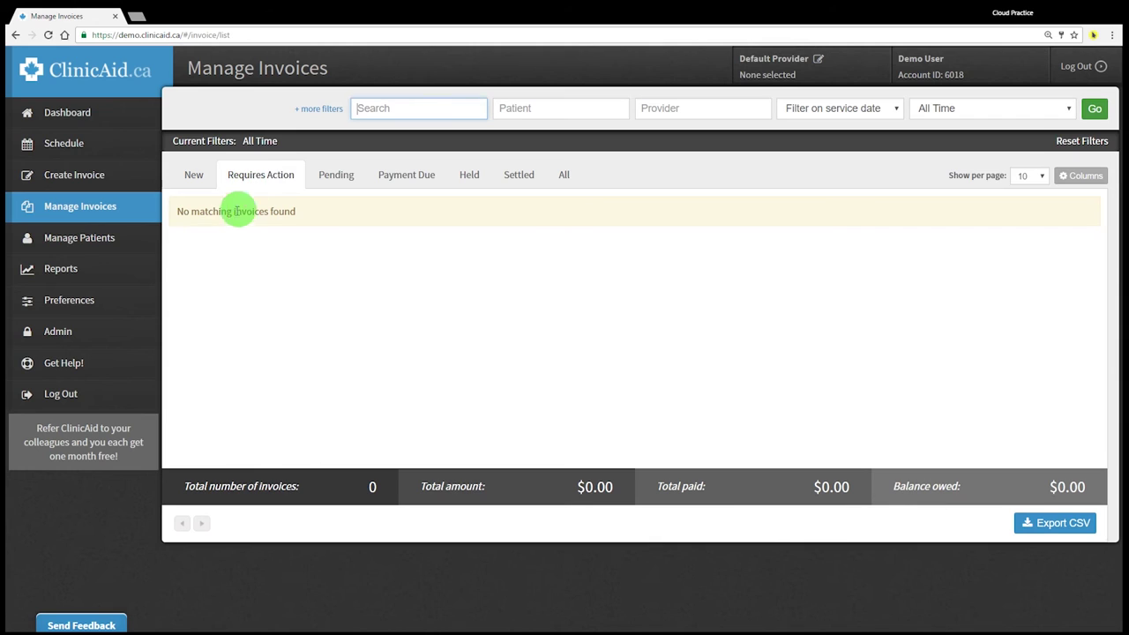
click(90, 117)
drag(189, 170, 340, 187)
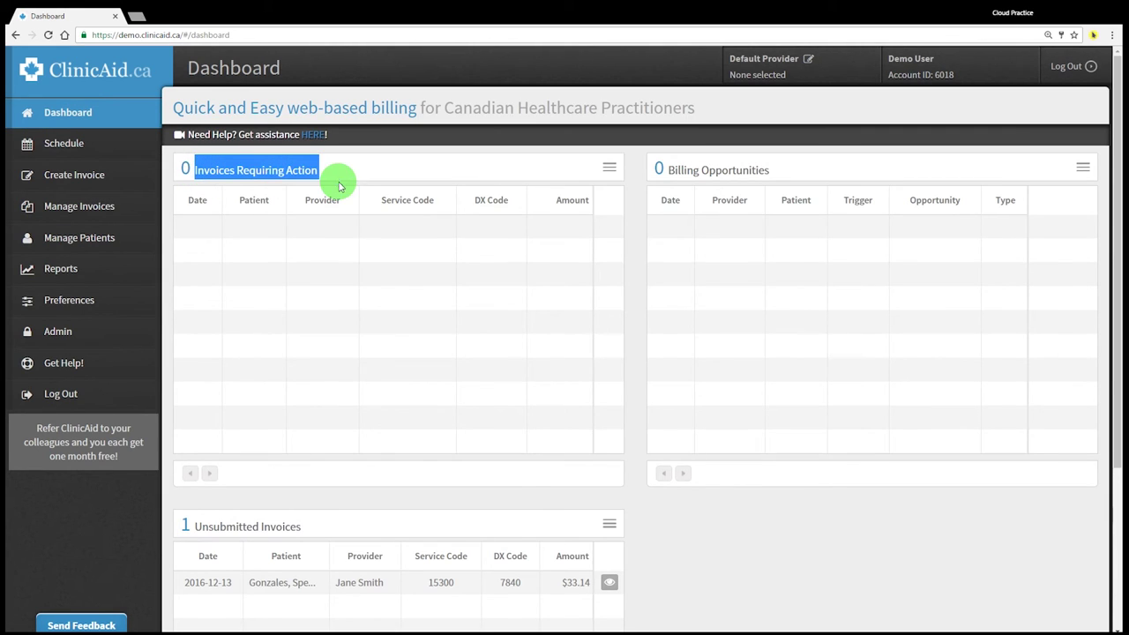
click(141, 213)
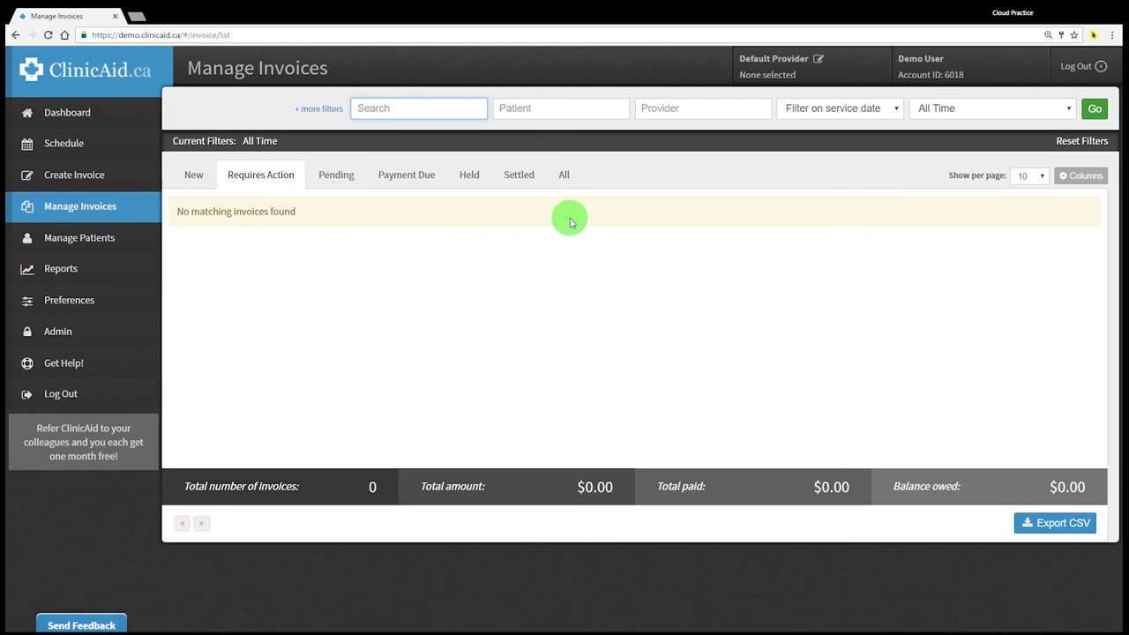
Review the empty Settled and Held invoice lists, then return to the Dashboard
click(515, 175)
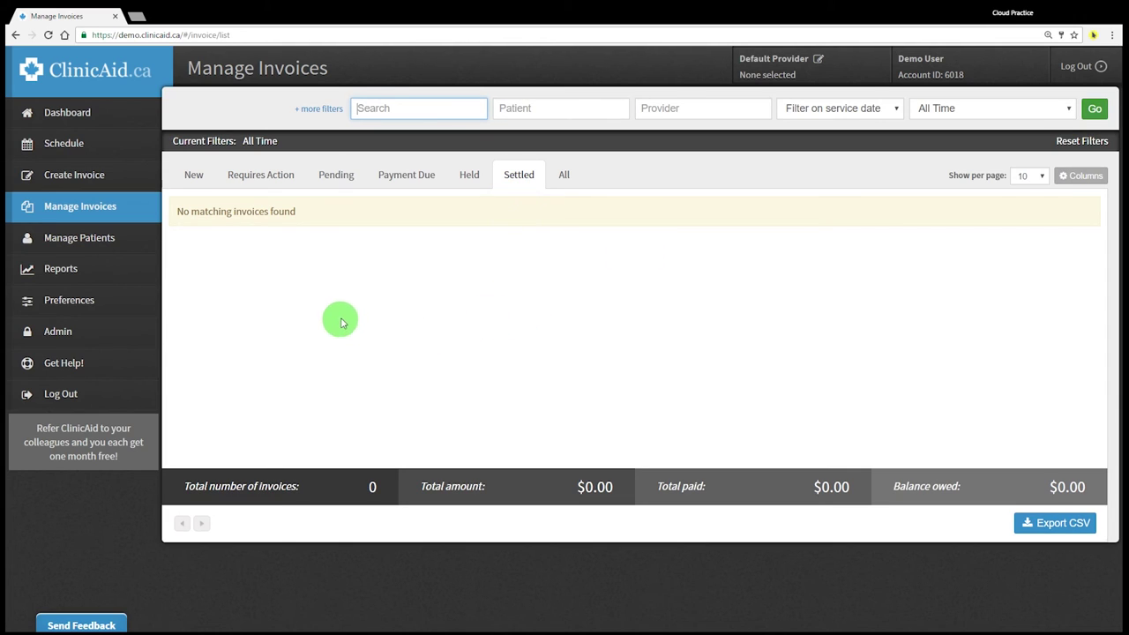
click(469, 176)
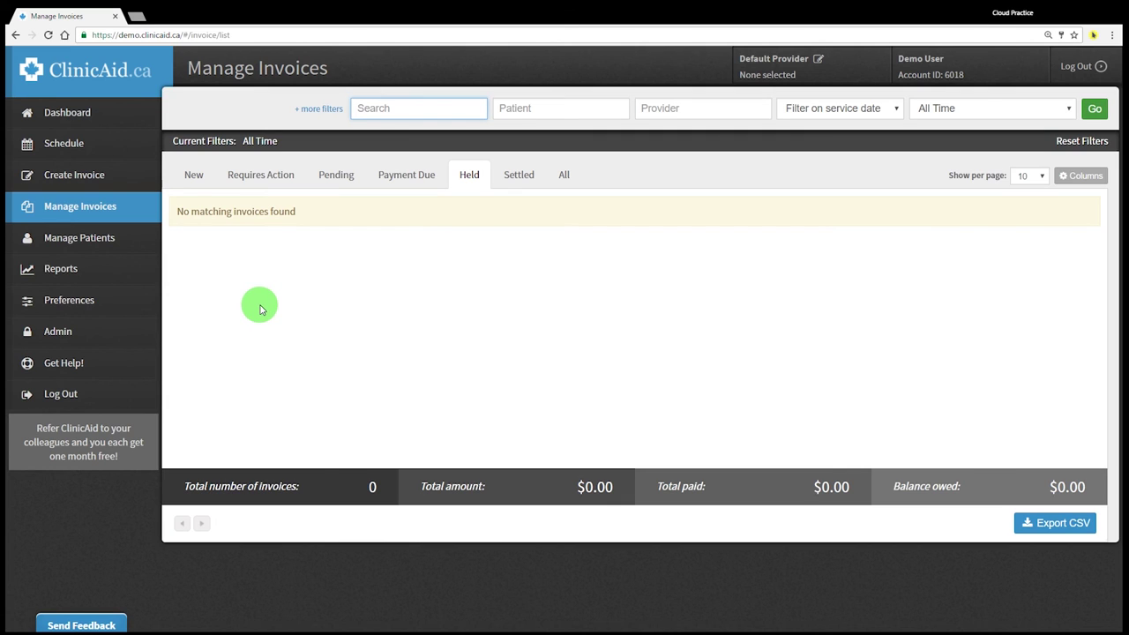
click(97, 124)
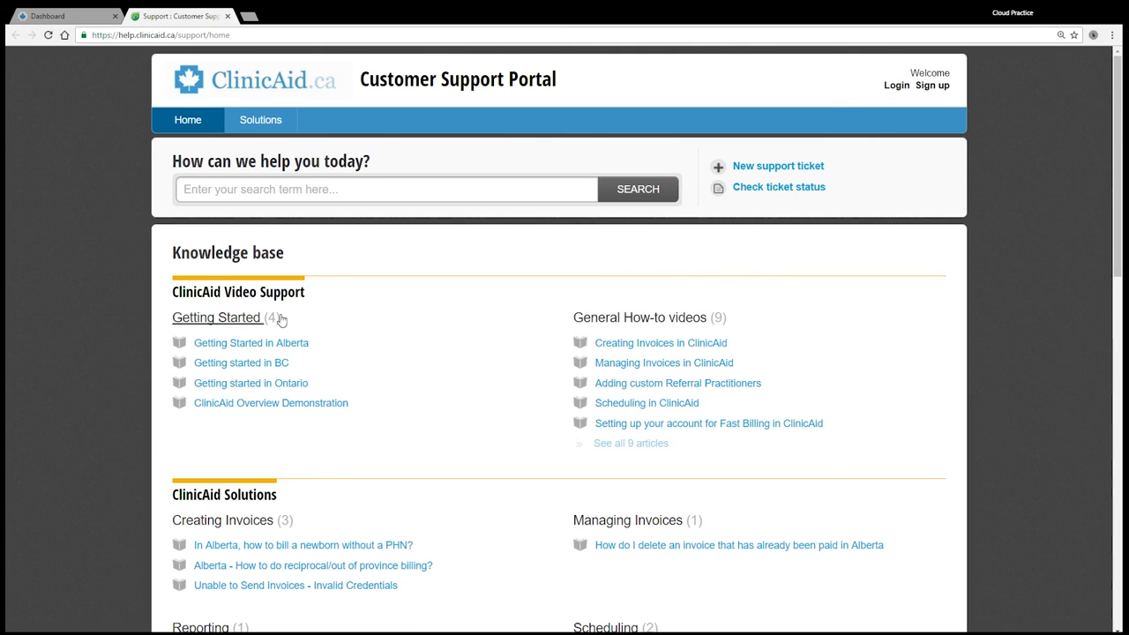
Zoom in on the Customer Support Portal and scroll down through its knowledge base of guides
key(ctrl+plus)
key(ctrl+plus)
scroll(282, 320, down, 3)
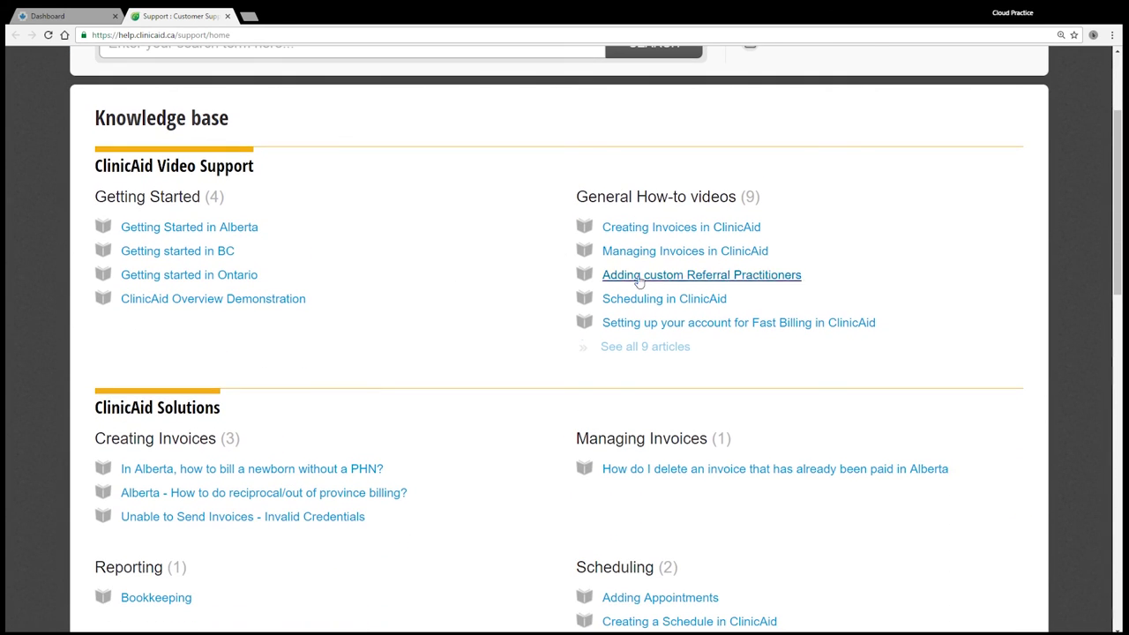
scroll(539, 361, down, 5)
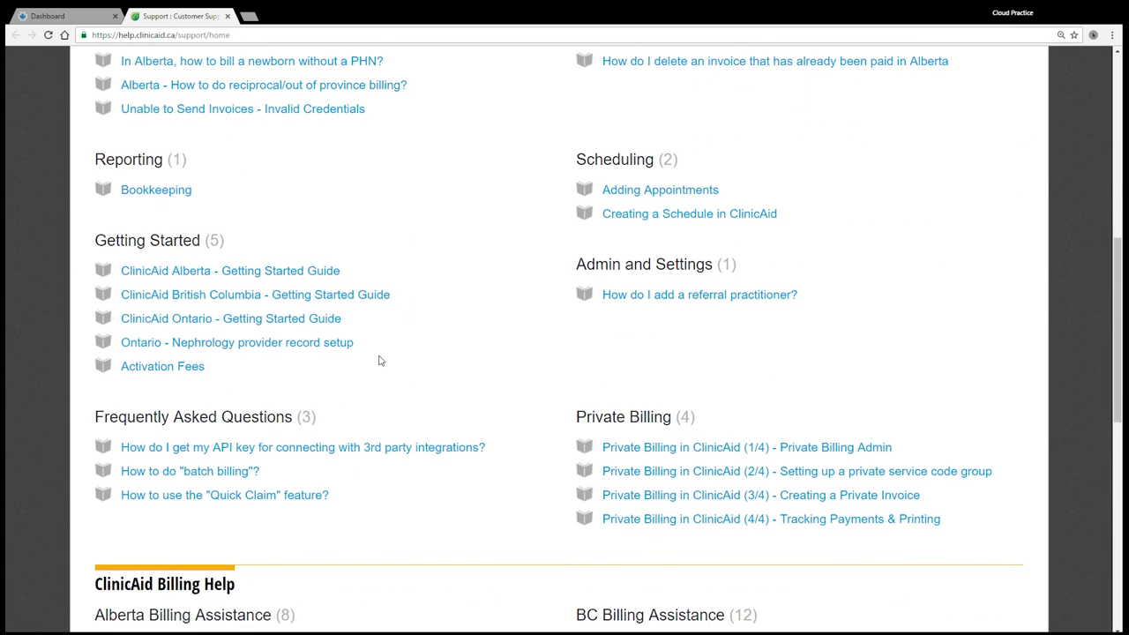
scroll(379, 379, down, 2)
scroll(494, 399, down, 1)
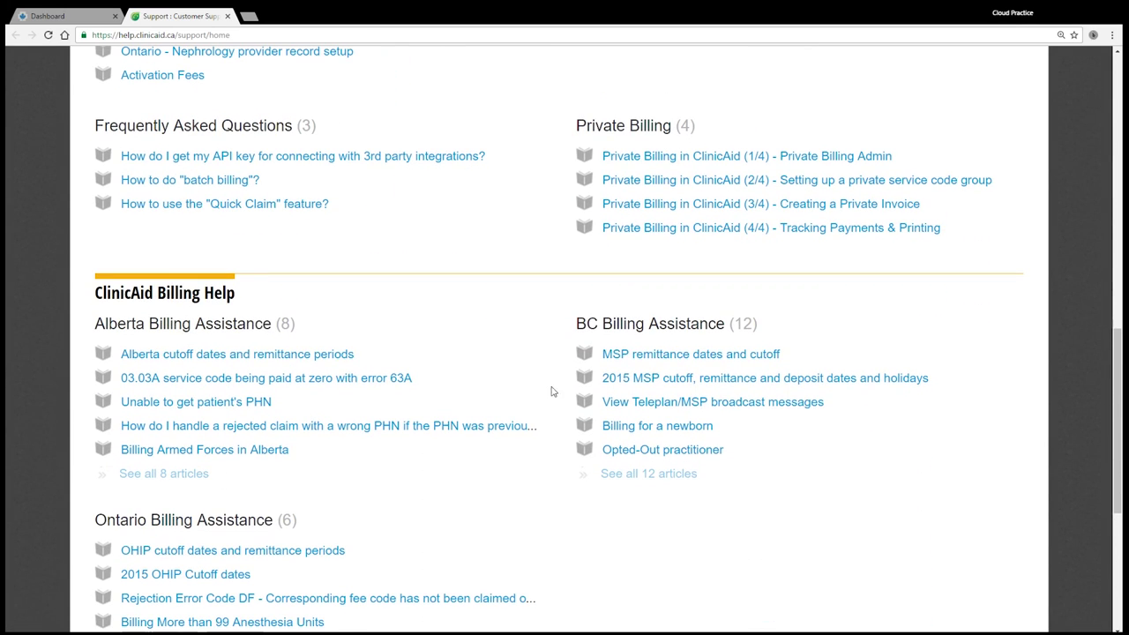
scroll(600, 459, down, 1)
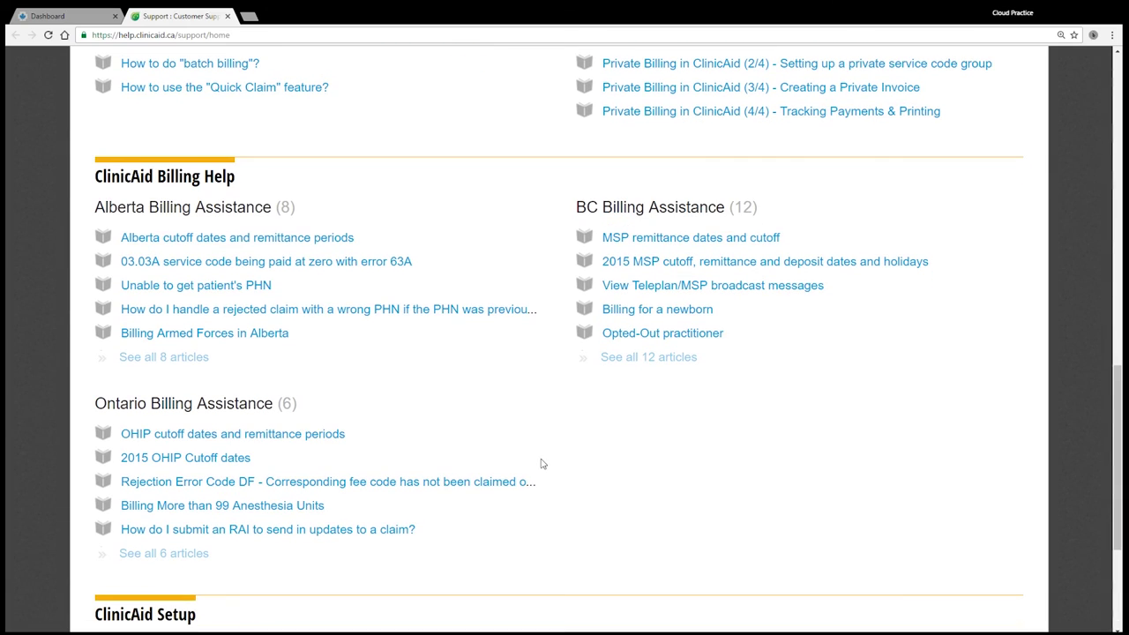
key(ctrl+t)
Load clinicaid.ca and open the HELP 'Get in touch' page with the contact details and map
text(cl)
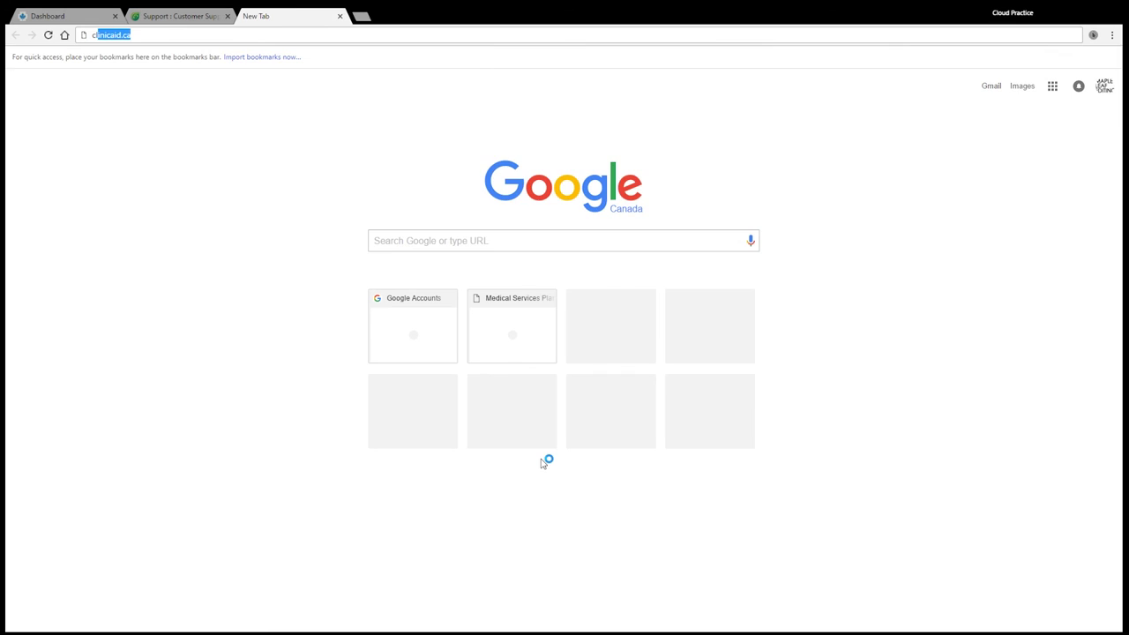
key(Return)
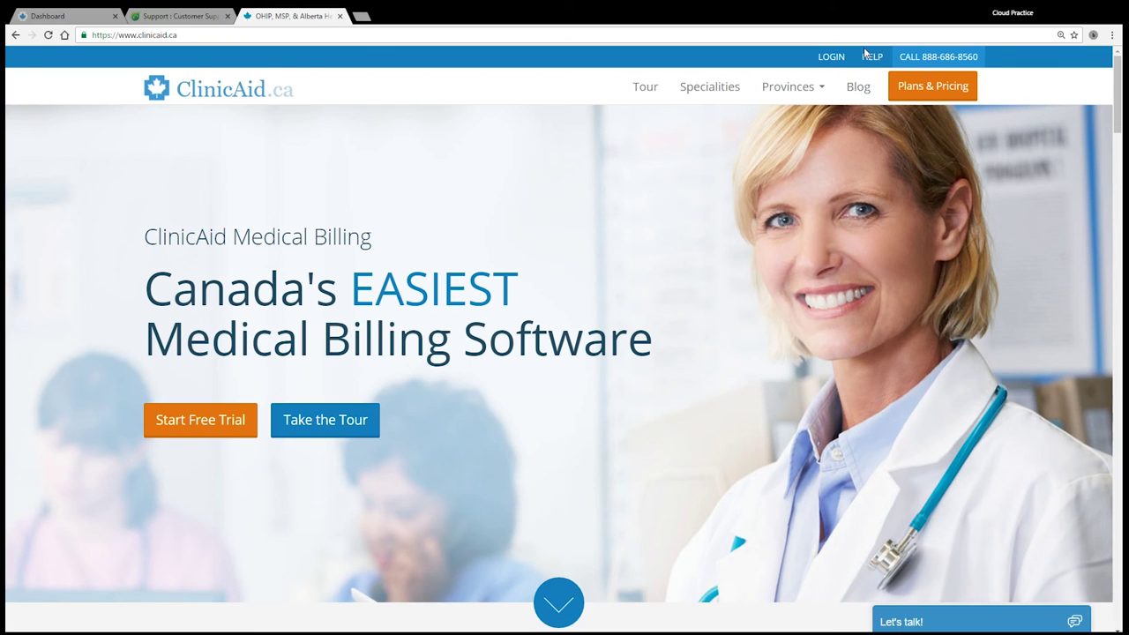
click(870, 57)
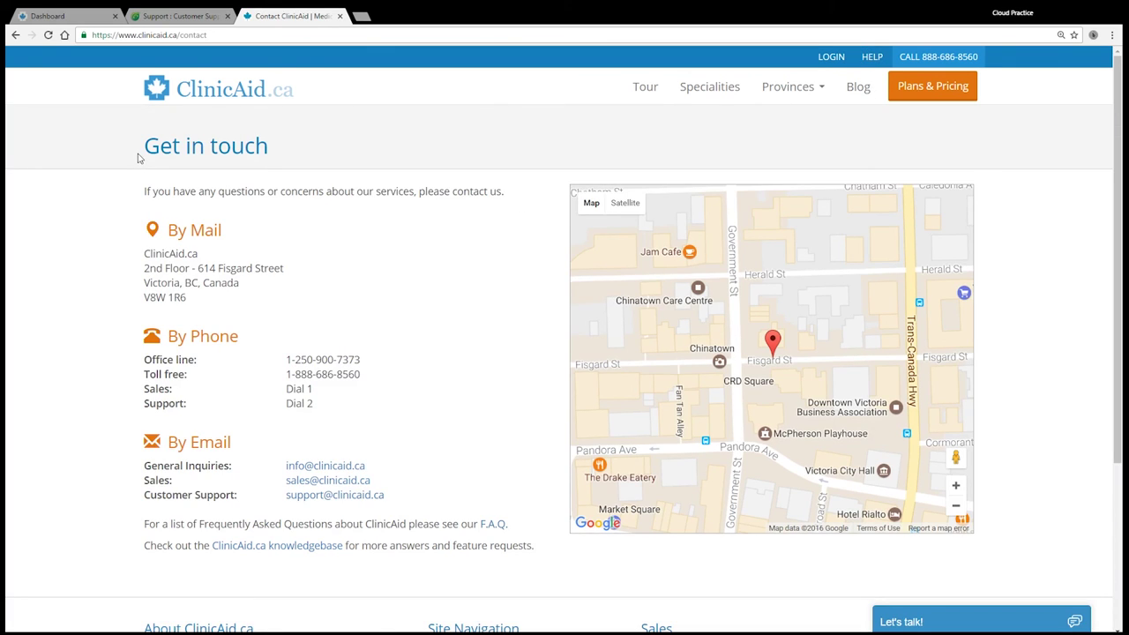
drag(138, 150, 294, 136)
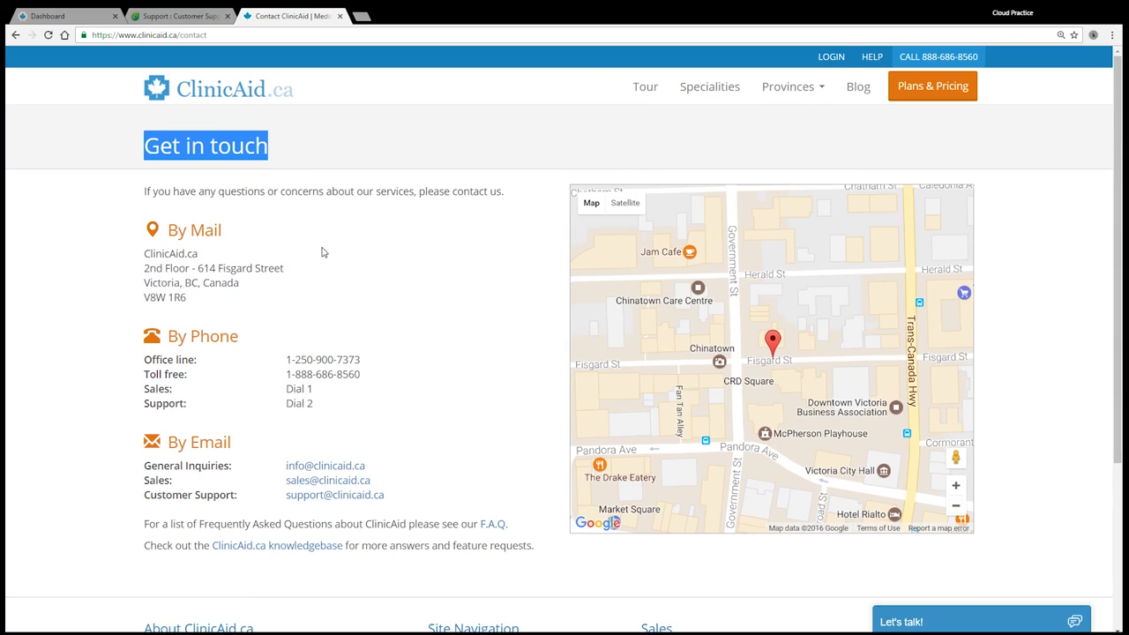